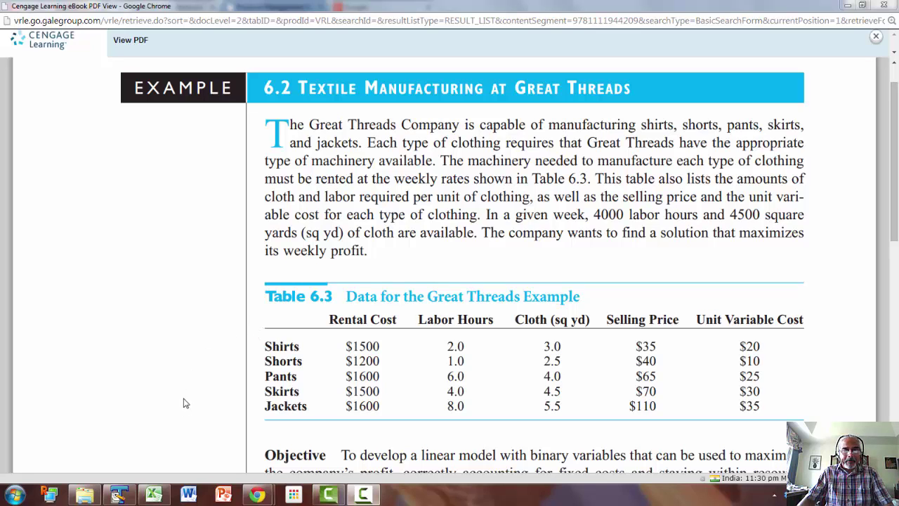
# Switch to the Great Threads workbook in Excel and add a bottom border to the product header row A4:F4
pyautogui.click(155, 496)
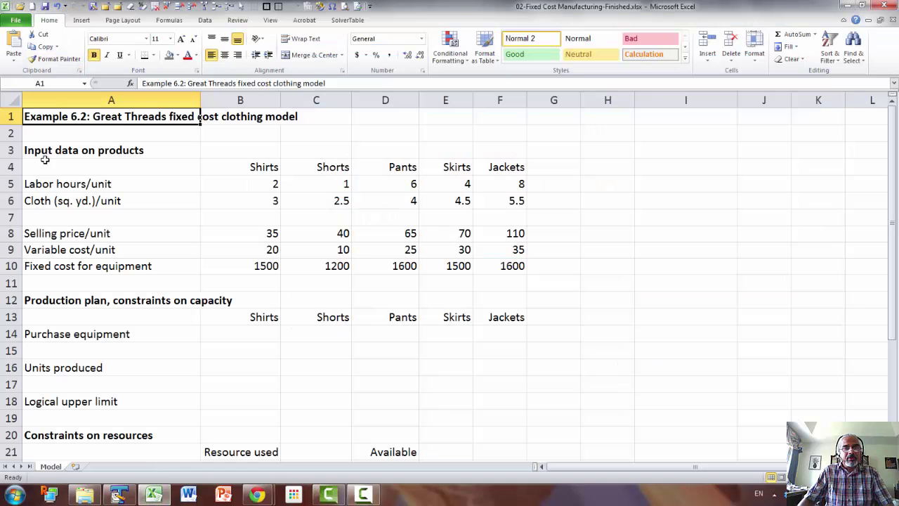
pyautogui.moveTo(45, 162); pyautogui.dragTo(501, 169)
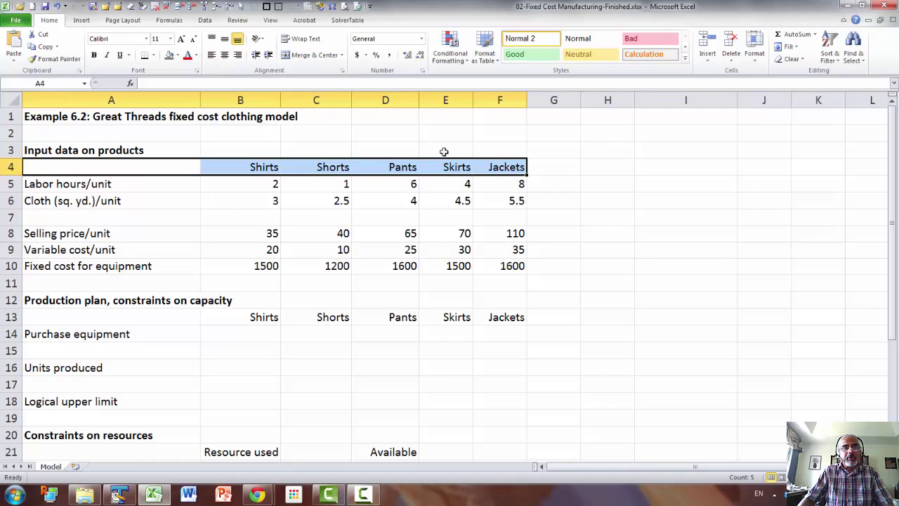
pyautogui.click(144, 54)
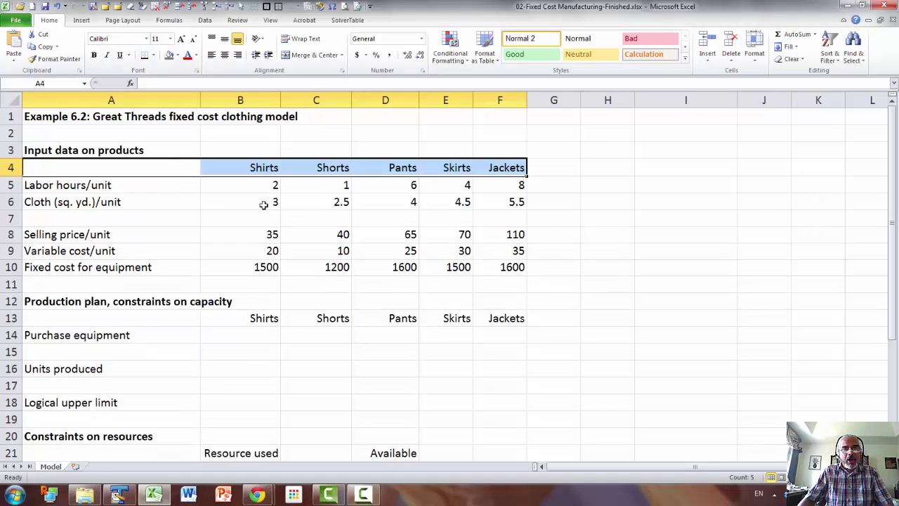
# Fill the labor hours and cloth input cells B5:F6 with light blue
pyautogui.moveTo(258, 185); pyautogui.dragTo(483, 195)
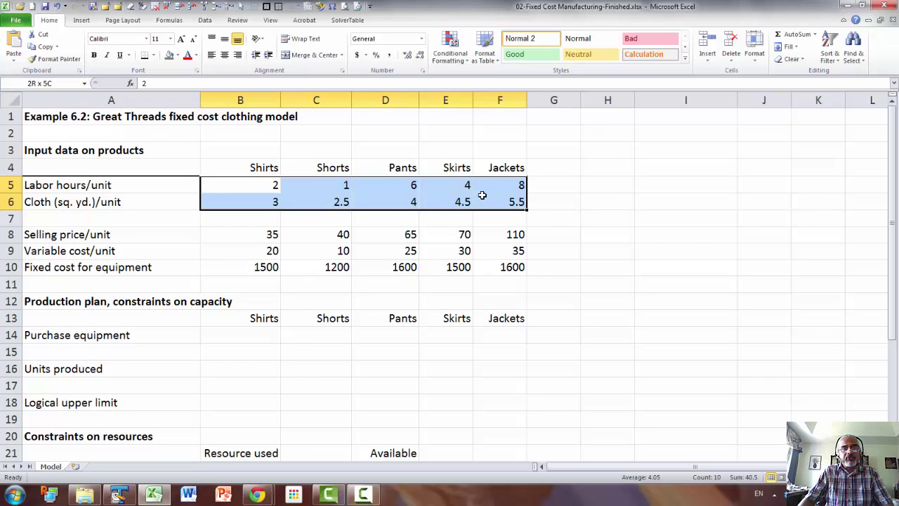
pyautogui.click(178, 55)
pyautogui.click(201, 94)
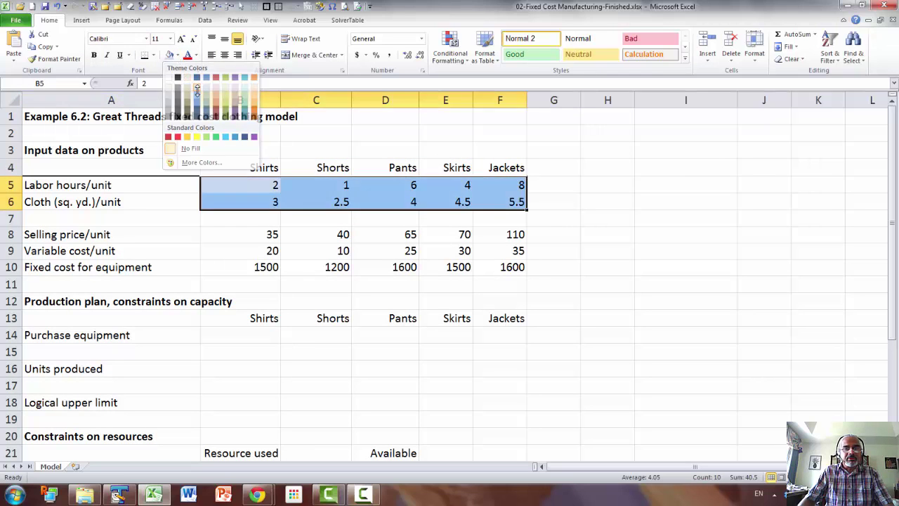
# Fill the price and cost cells B8:F10 with the same light blue and format them as currency without decimals
pyautogui.click(272, 236)
pyautogui.moveTo(271, 236); pyautogui.dragTo(478, 265)
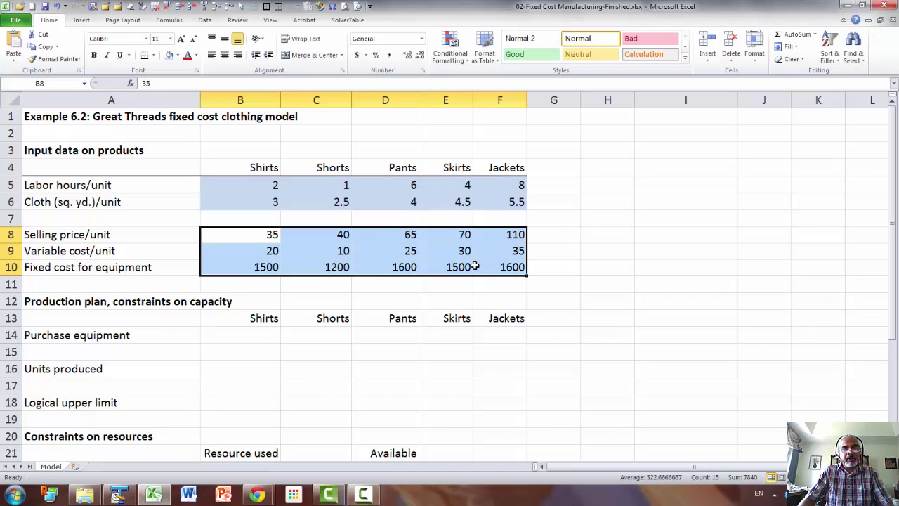
pyautogui.click(169, 56)
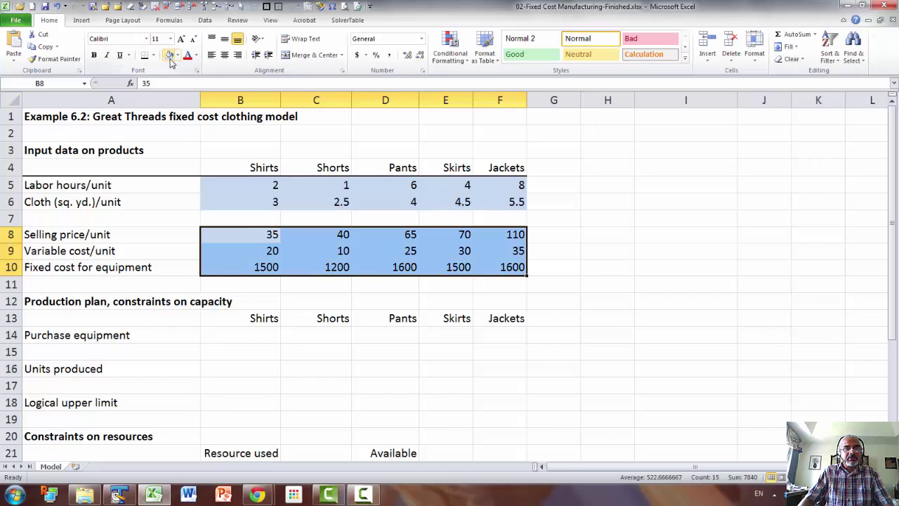
pyautogui.click(421, 39)
pyautogui.click(416, 105)
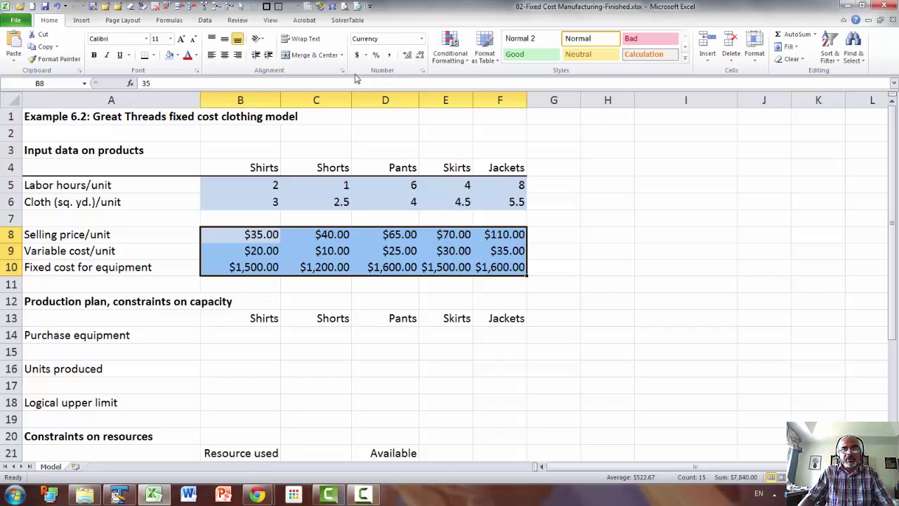
pyautogui.doubleClick(420, 58)
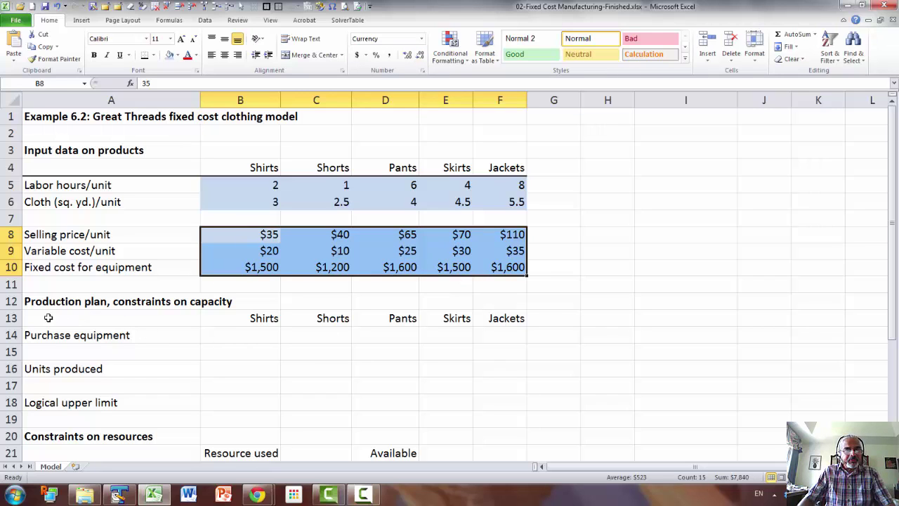
# Add a bottom border to the production plan header row A13:F13 and fill the purchase equipment cells B14:F14 yellow
pyautogui.moveTo(48, 318); pyautogui.dragTo(491, 319)
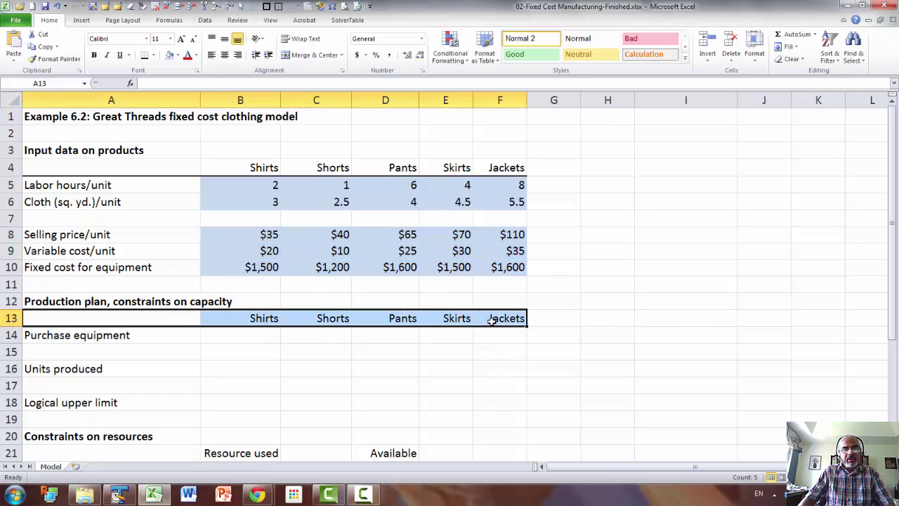
pyautogui.click(143, 54)
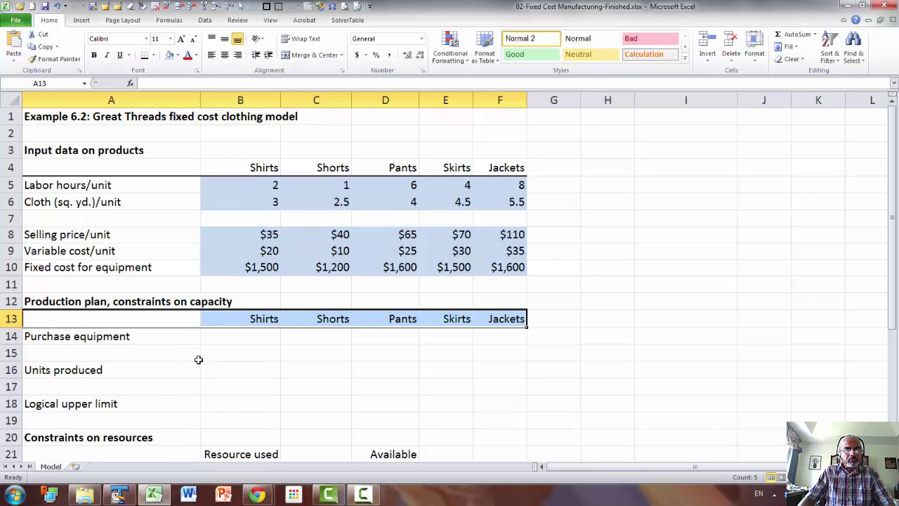
pyautogui.scroll(-1, 195, 356)
pyautogui.moveTo(231, 288); pyautogui.dragTo(481, 287)
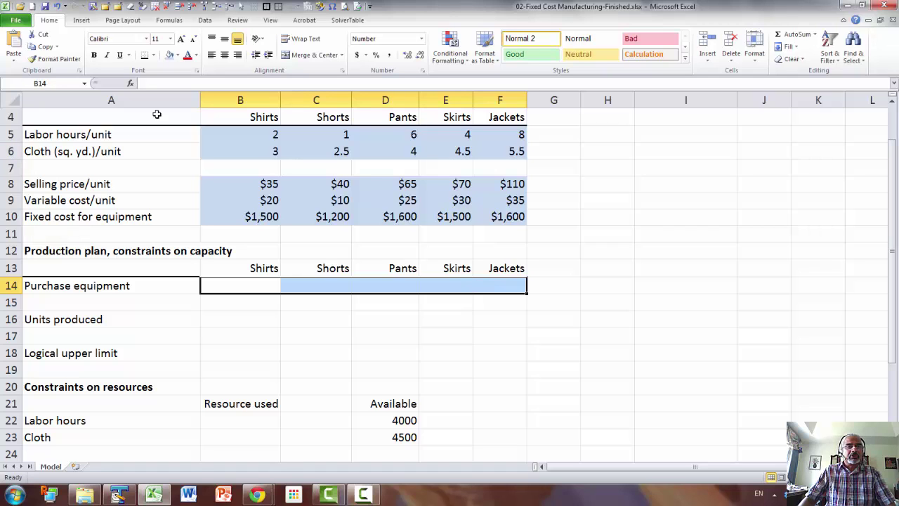
pyautogui.click(178, 57)
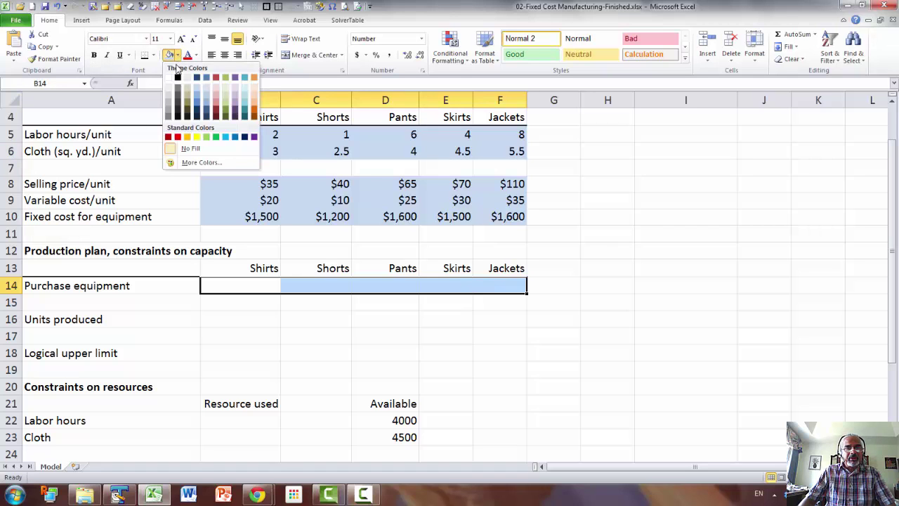
pyautogui.click(197, 138)
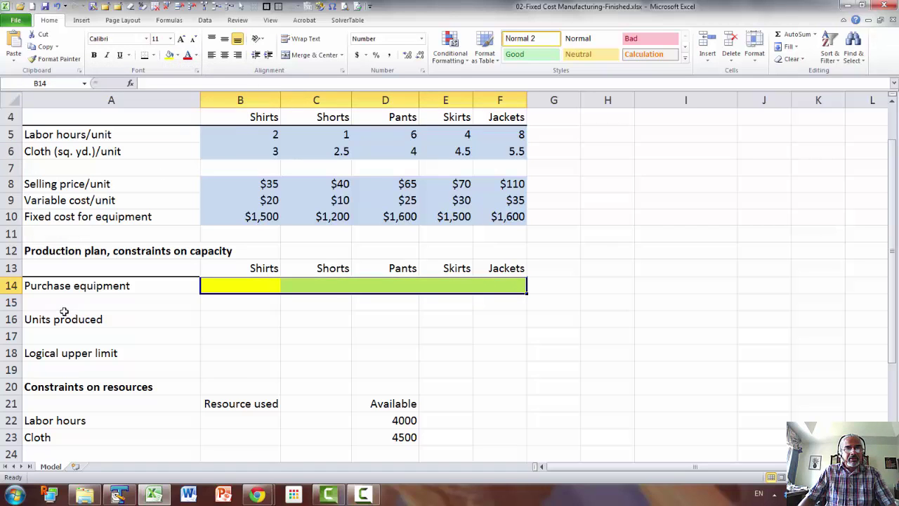
# Change the label in A14 to "Rent equipment (0 or 1)"
pyautogui.click(50, 289)
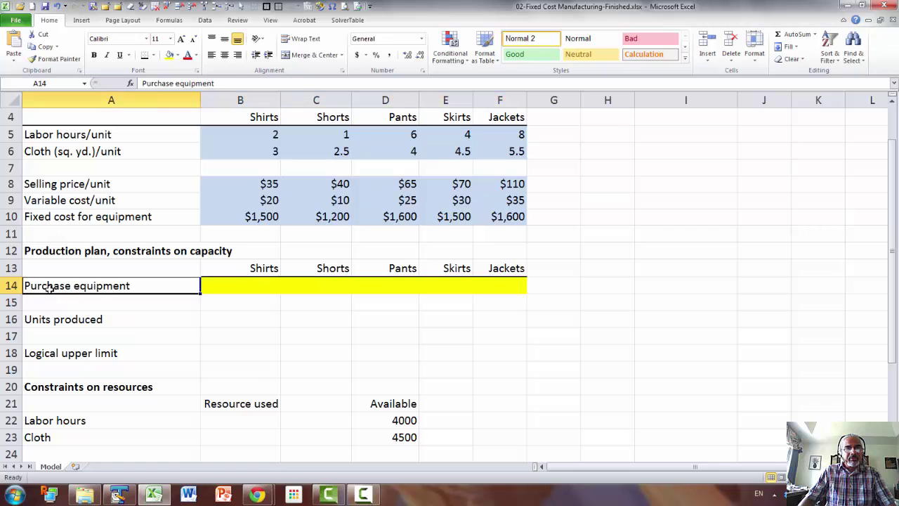
pyautogui.doubleClick(173, 83)
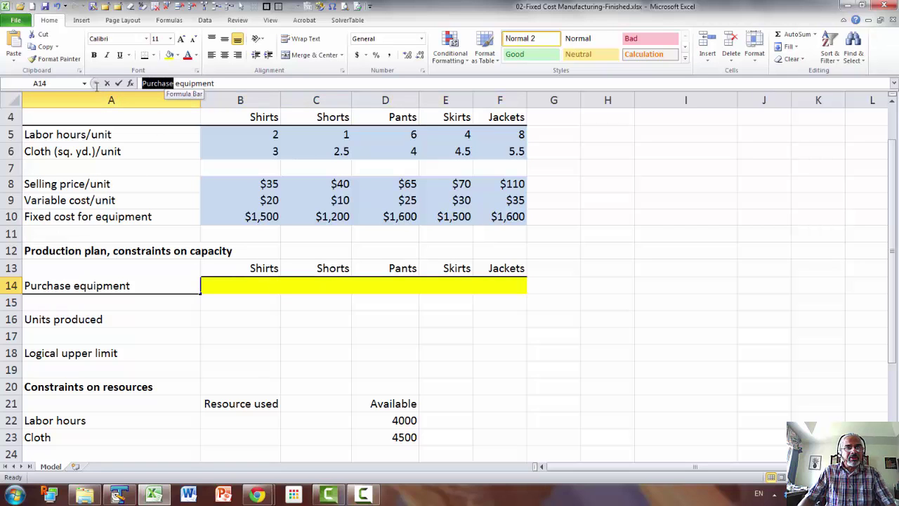
pyautogui.write('Renty')
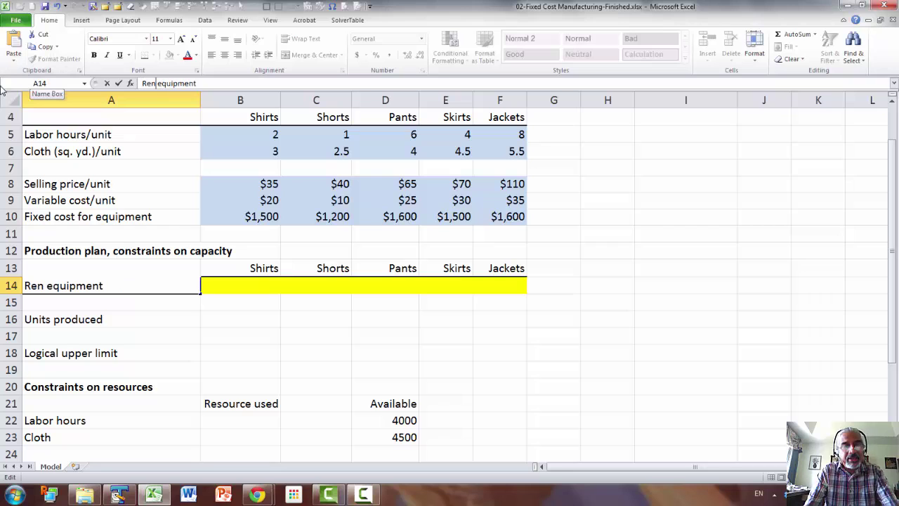
pyautogui.press('BackSpace')
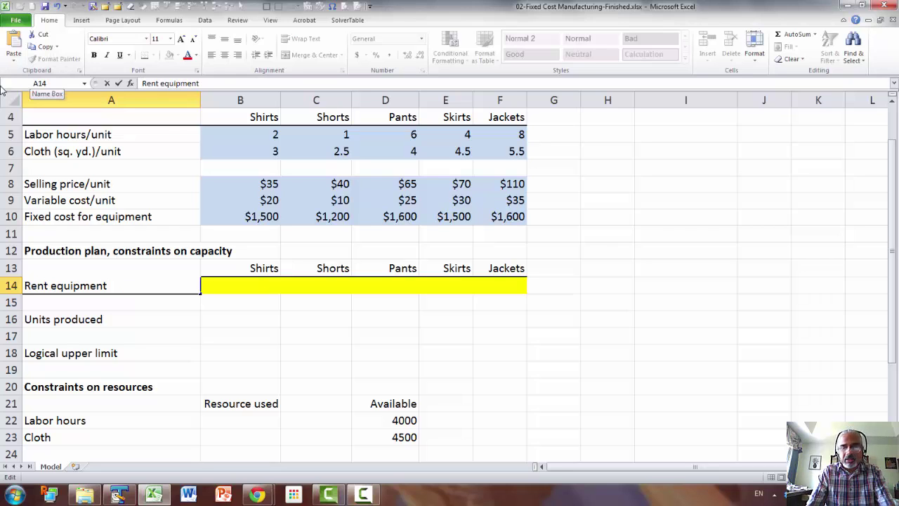
pyautogui.press('Return')
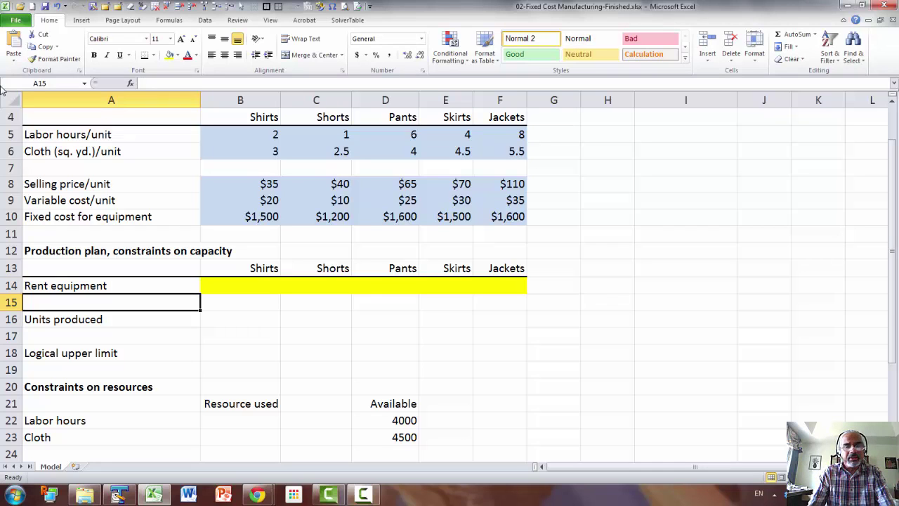
pyautogui.press('Up')
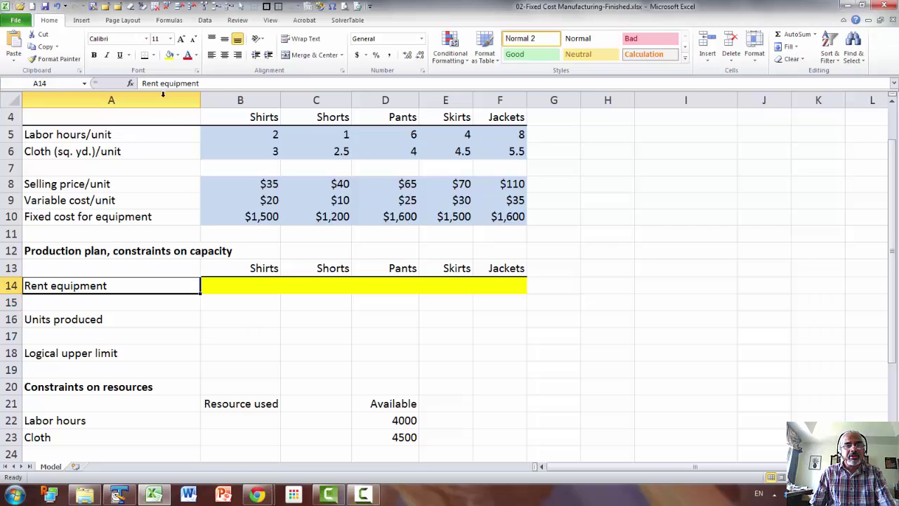
pyautogui.click(221, 85)
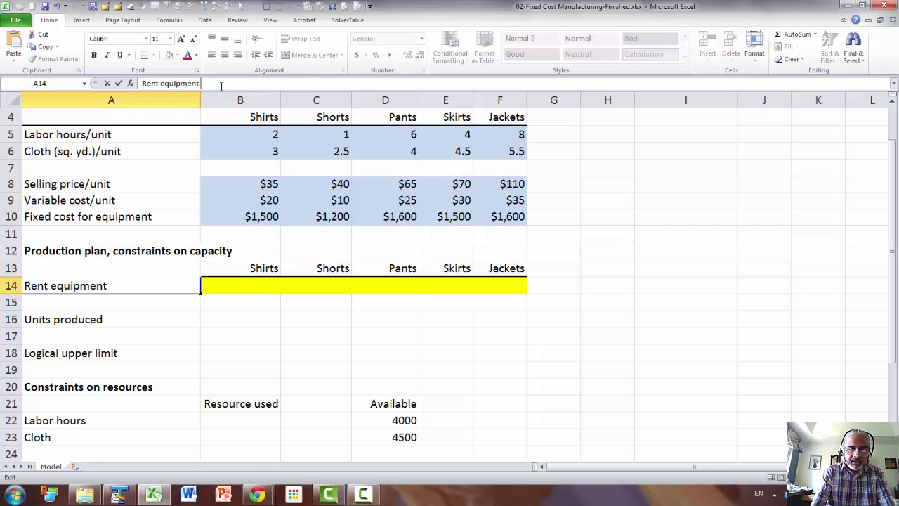
pyautogui.write('(0 or')
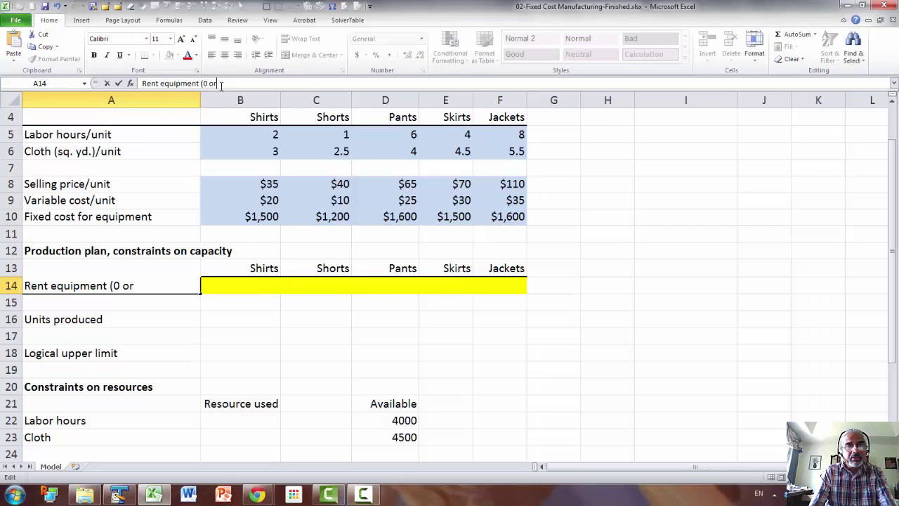
pyautogui.write(' 1)')
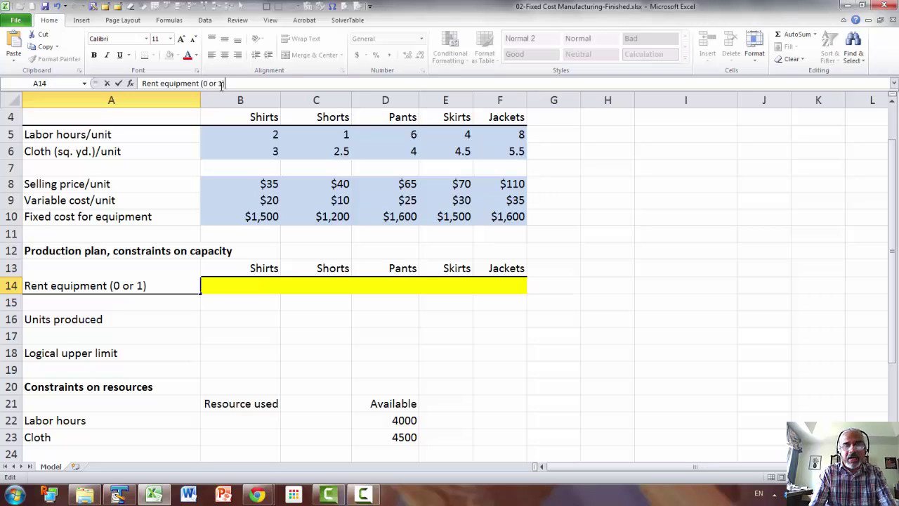
pyautogui.press('Return')
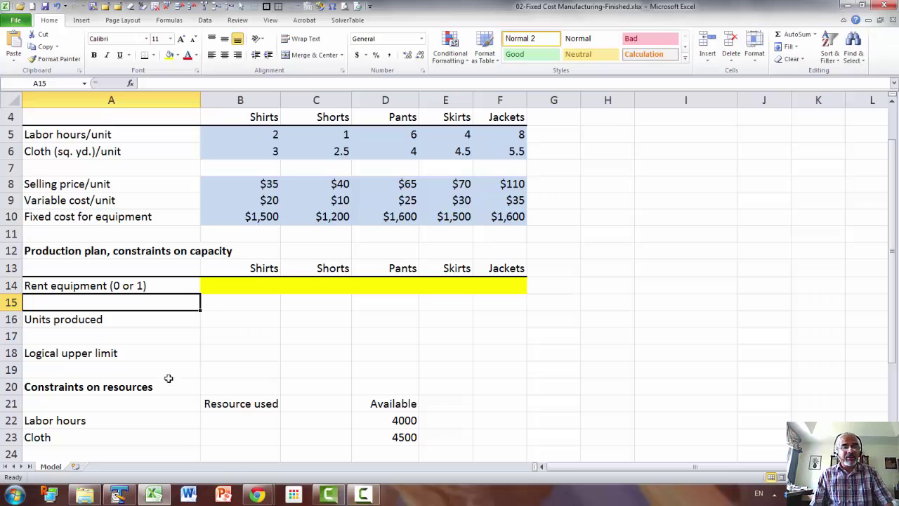
# Fill the units produced cells B16:F16 with the same yellow as the rent equipment row
pyautogui.moveTo(234, 317); pyautogui.dragTo(478, 321)
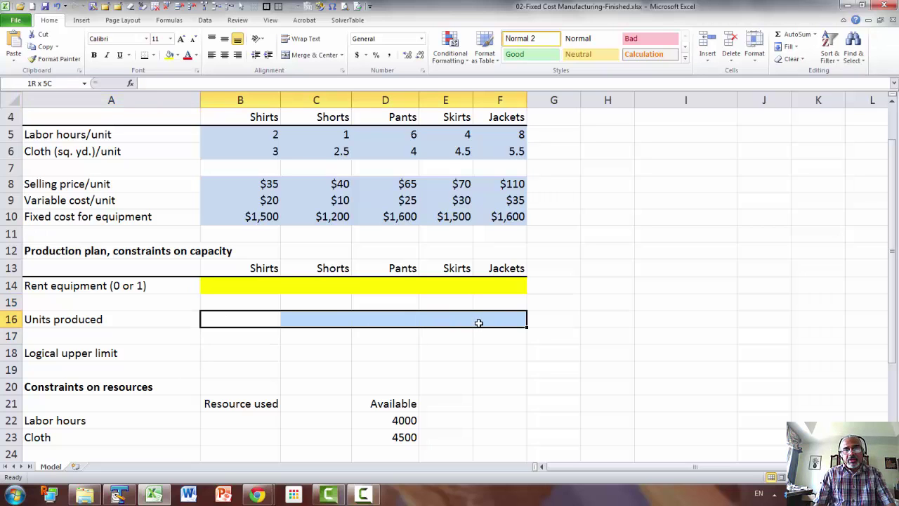
pyautogui.rightClick(417, 350)
pyautogui.press('Escape')
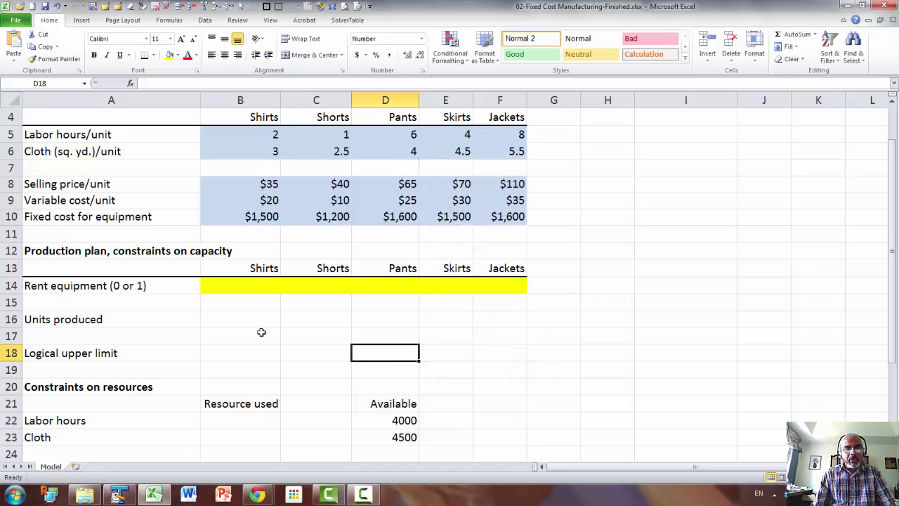
pyautogui.moveTo(241, 318); pyautogui.dragTo(517, 320)
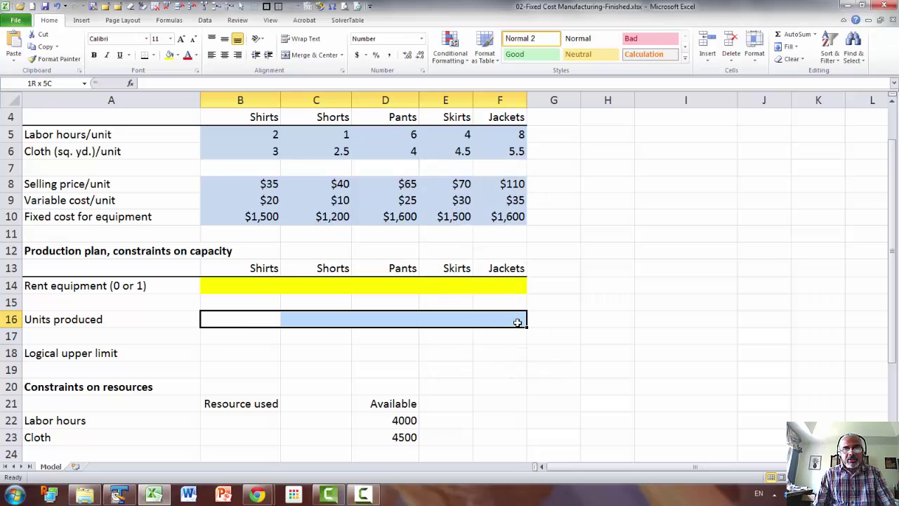
pyautogui.click(169, 55)
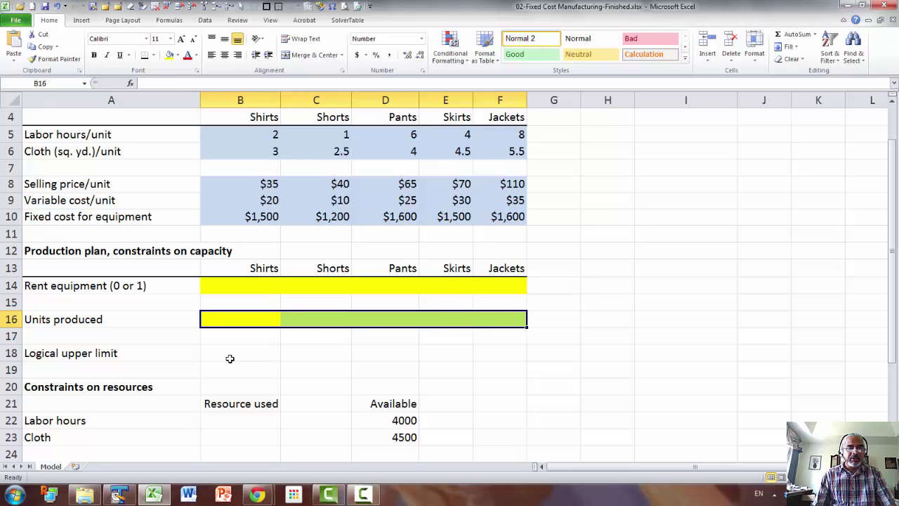
pyautogui.click(55, 358)
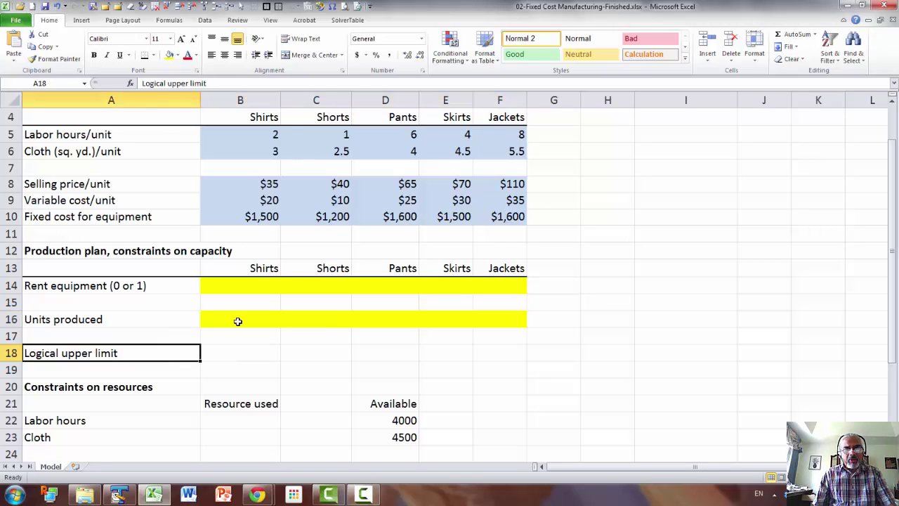
# Enter trial values for shirts: 0 for rent equipment in B14 and 100 for units produced in B16
pyautogui.click(261, 286)
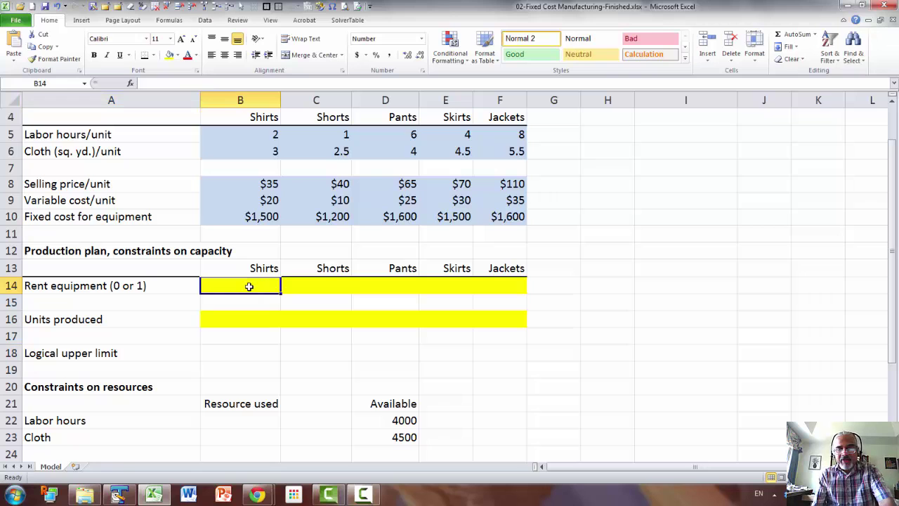
pyautogui.write('0')
pyautogui.press('Return')
pyautogui.press('Return')
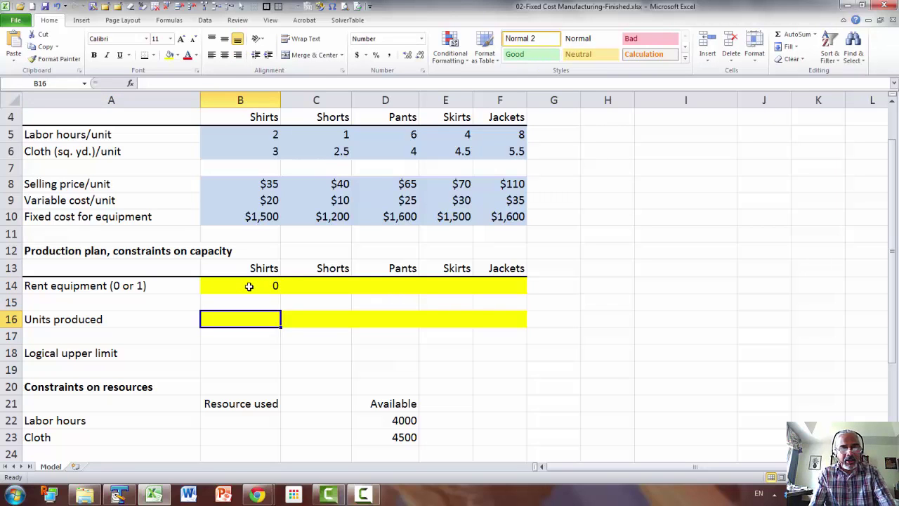
pyautogui.write('100')
pyautogui.press('Return')
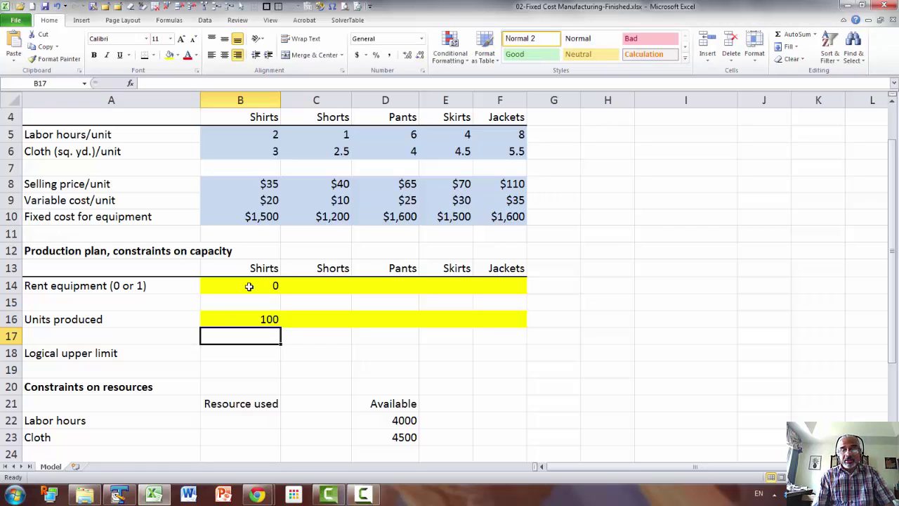
# Review the trial rent and production values for shirts, and clear the range B14:B16
pyautogui.press('Up')
pyautogui.press('Up')
pyautogui.press('Up')
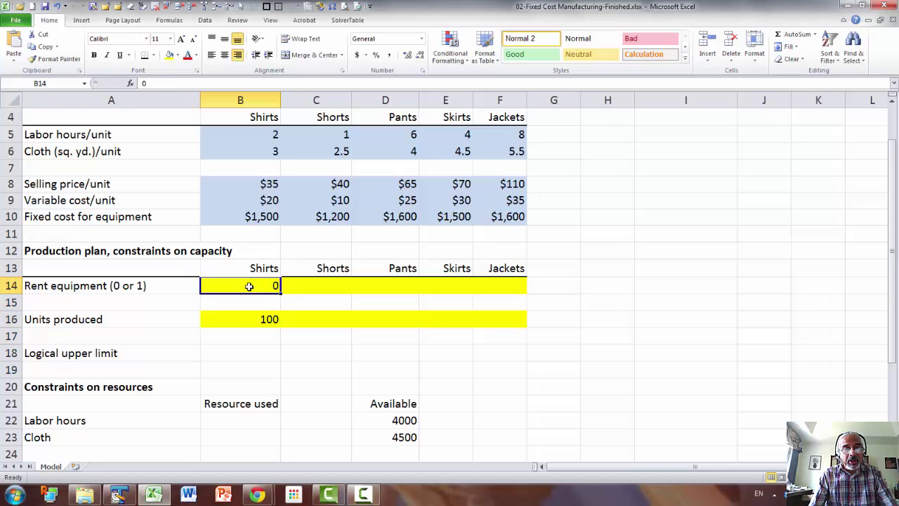
pyautogui.press('Down')
pyautogui.press('Down')
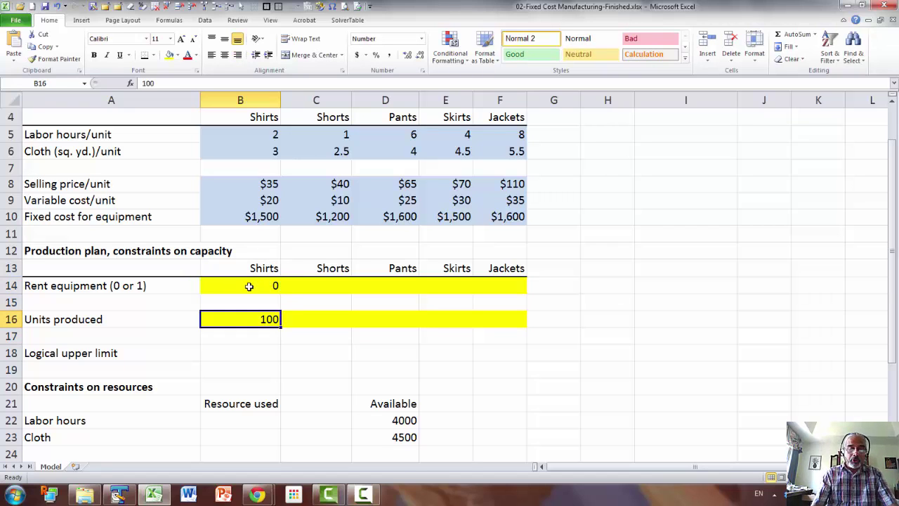
pyautogui.hotkey('shift', 'Up')
pyautogui.hotkey('shift', 'Up')
pyautogui.press('Delete')
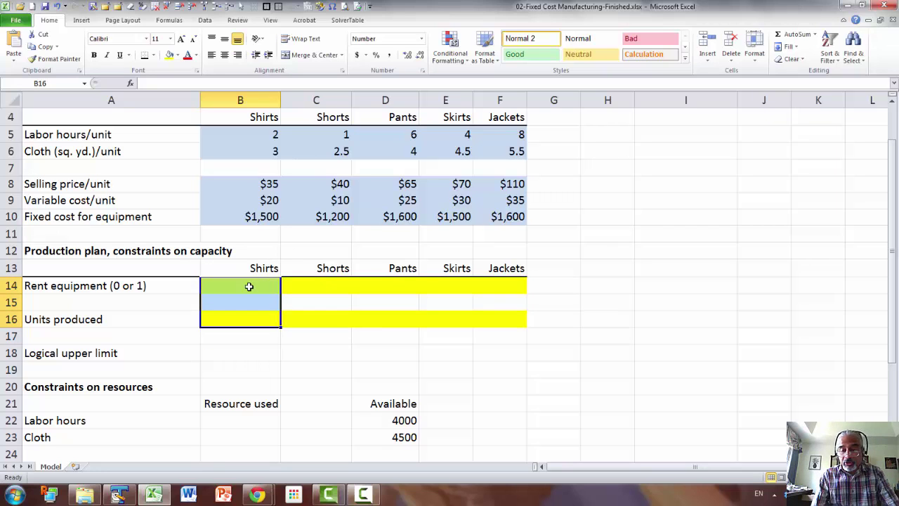
pyautogui.press('Down')
pyautogui.press('Up')
pyautogui.press('Up')
pyautogui.press('Up')
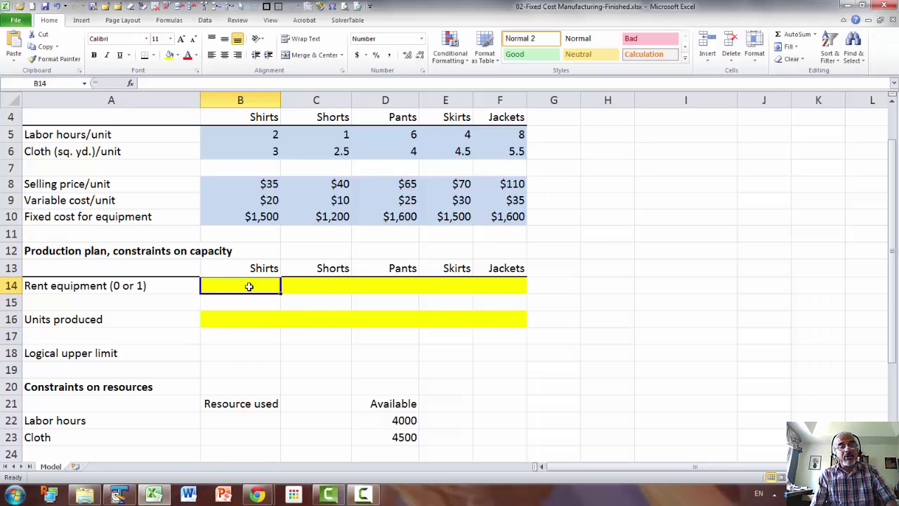
pyautogui.press('Down')
pyautogui.press('Down')
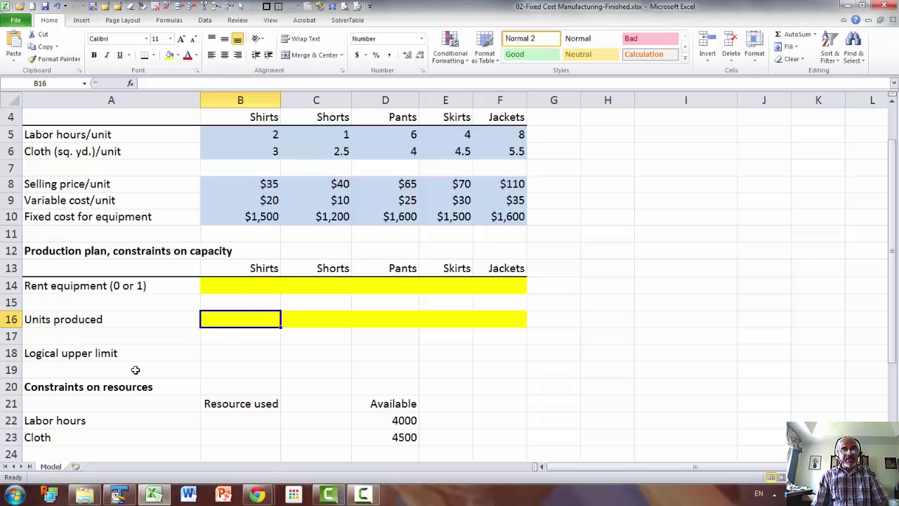
# Enter the "<=" sign in B17 under the shirts' units produced and copy it across to F17
pyautogui.click(243, 338)
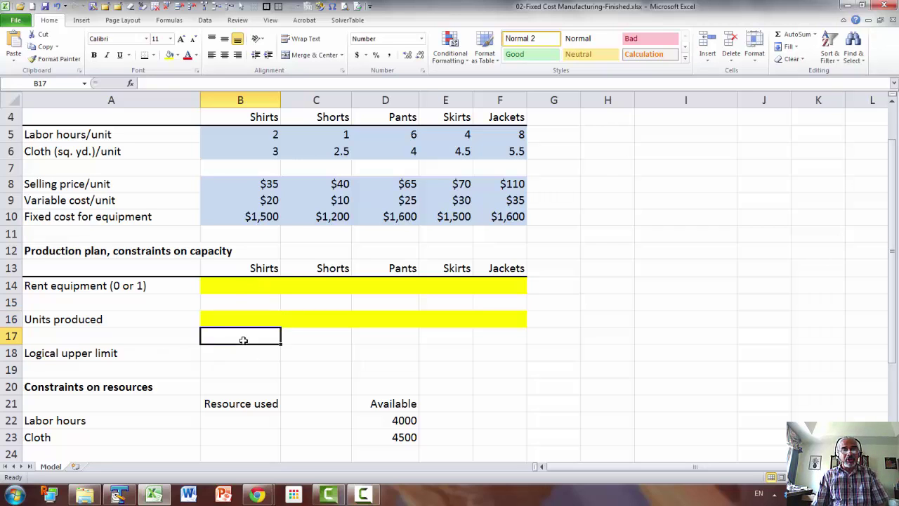
pyautogui.write('<=')
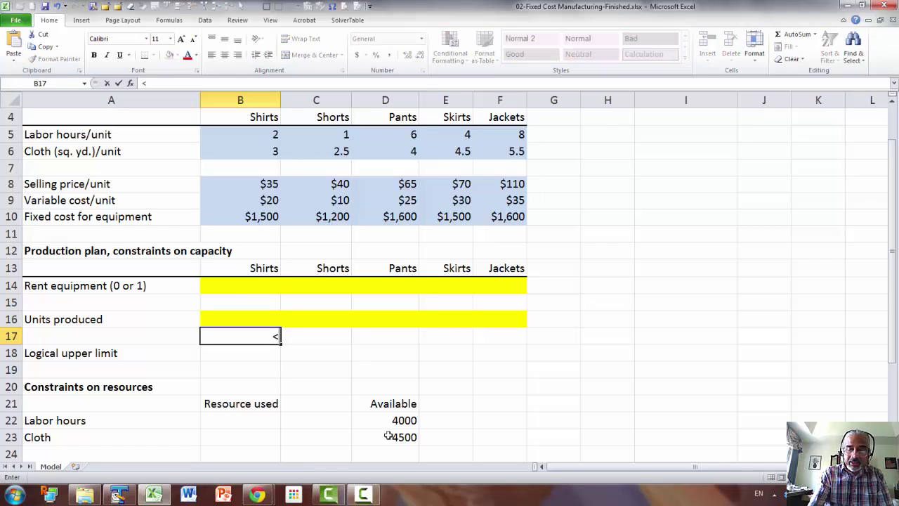
pyautogui.press('Return')
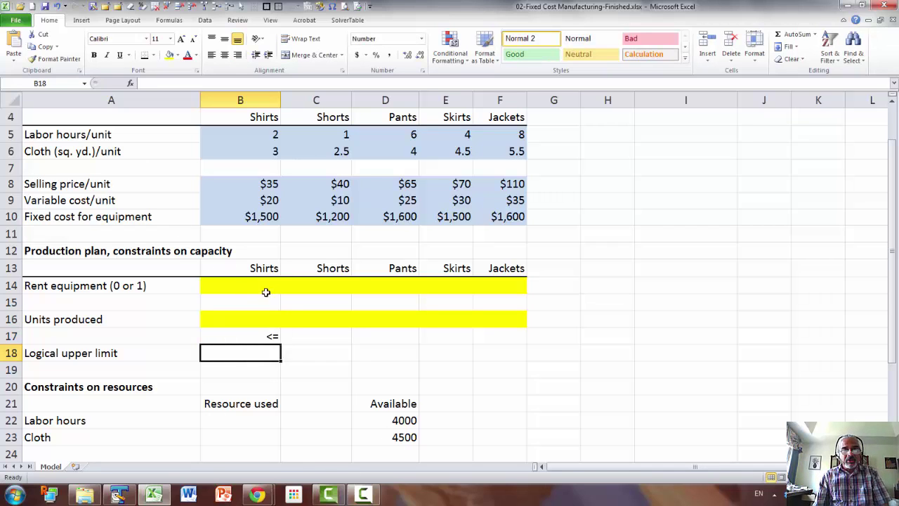
pyautogui.click(276, 341)
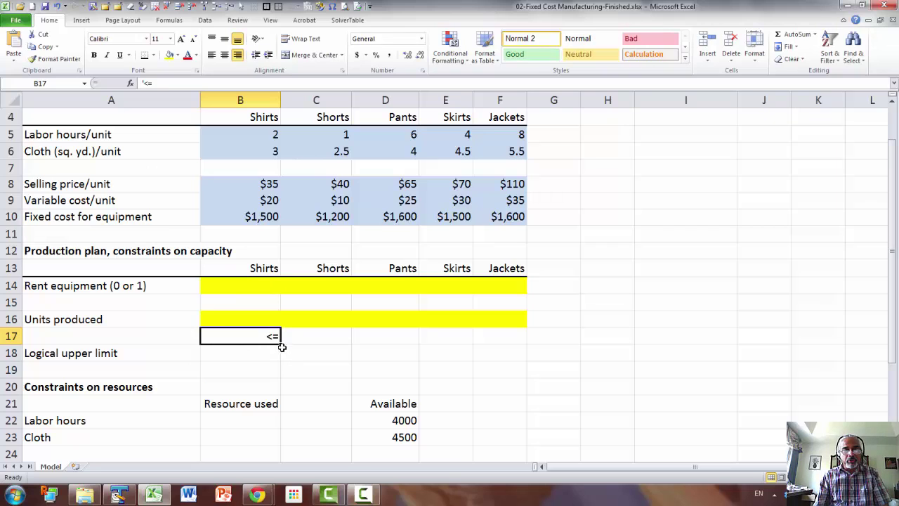
pyautogui.moveTo(281, 345); pyautogui.dragTo(515, 361)
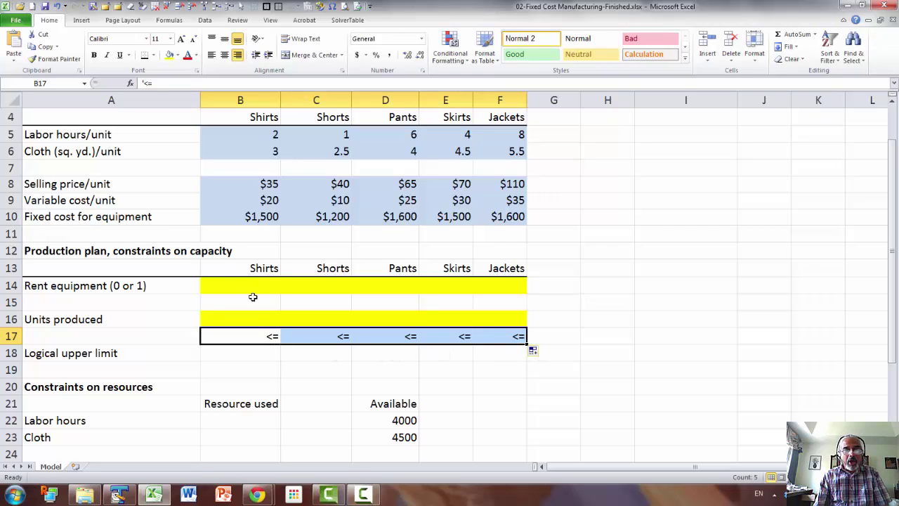
pyautogui.click(246, 354)
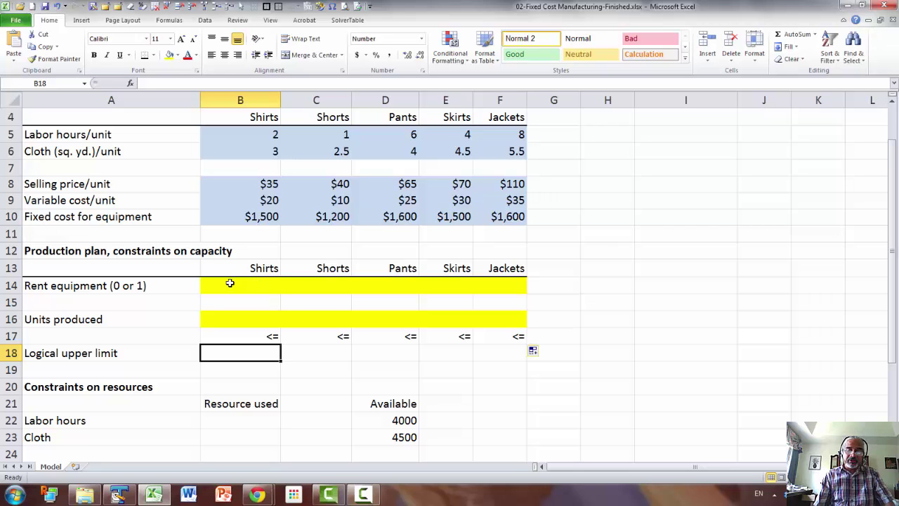
pyautogui.write('=10000')
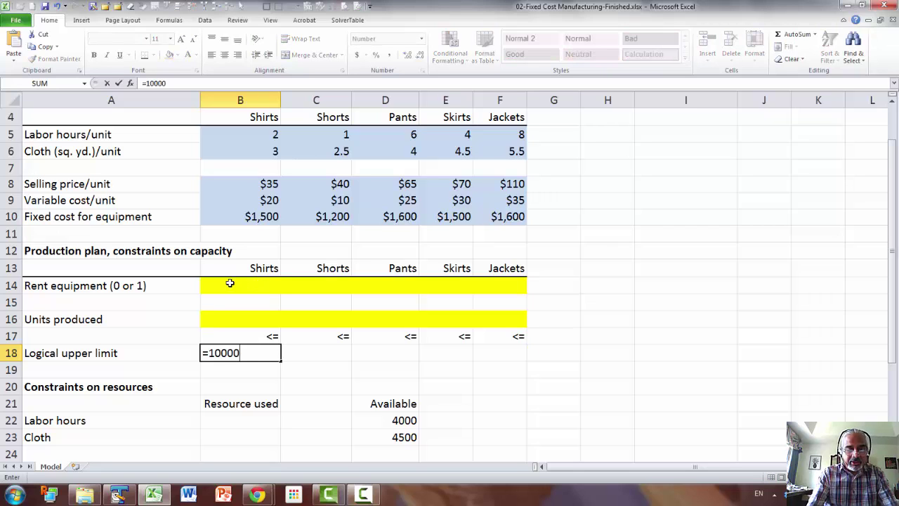
pyautogui.write('*')
pyautogui.click(245, 285)
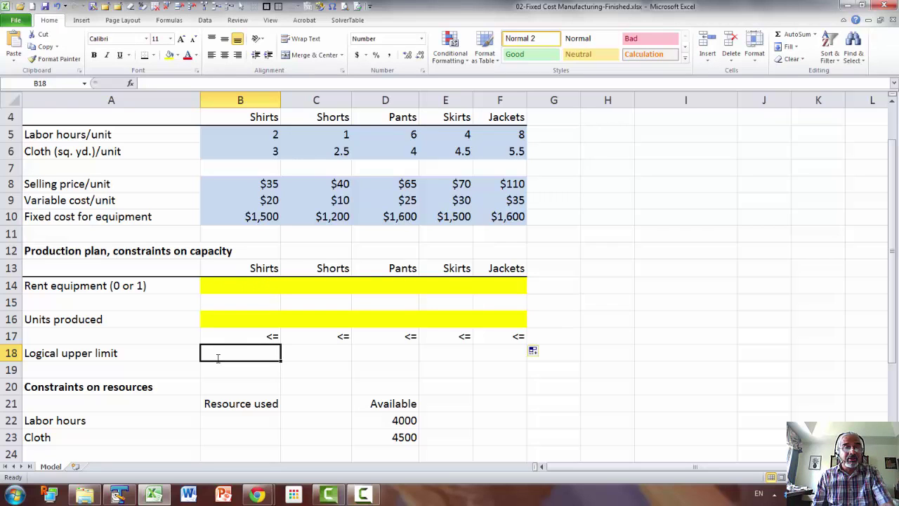
pyautogui.click(132, 353)
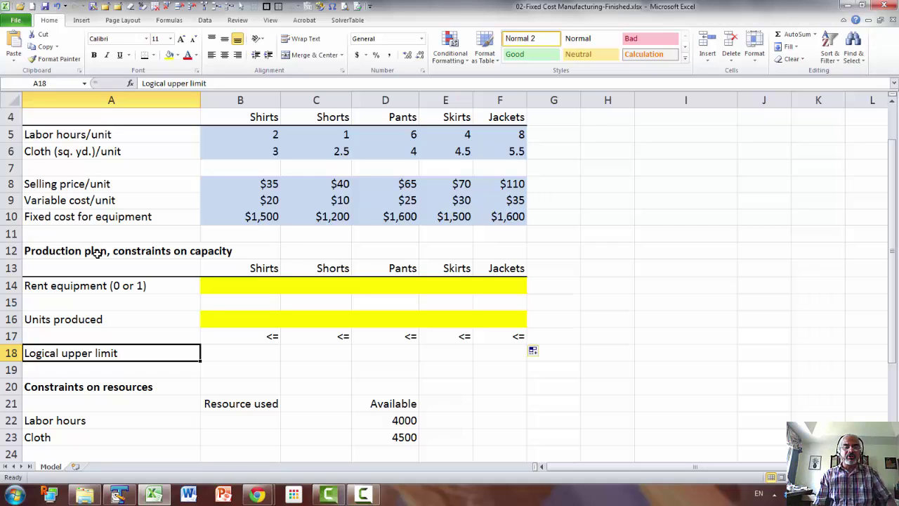
# Insert three blank rows below the fixed cost for equipment row and clear the formatting of B11:F13
pyautogui.moveTo(68, 233); pyautogui.dragTo(63, 270)
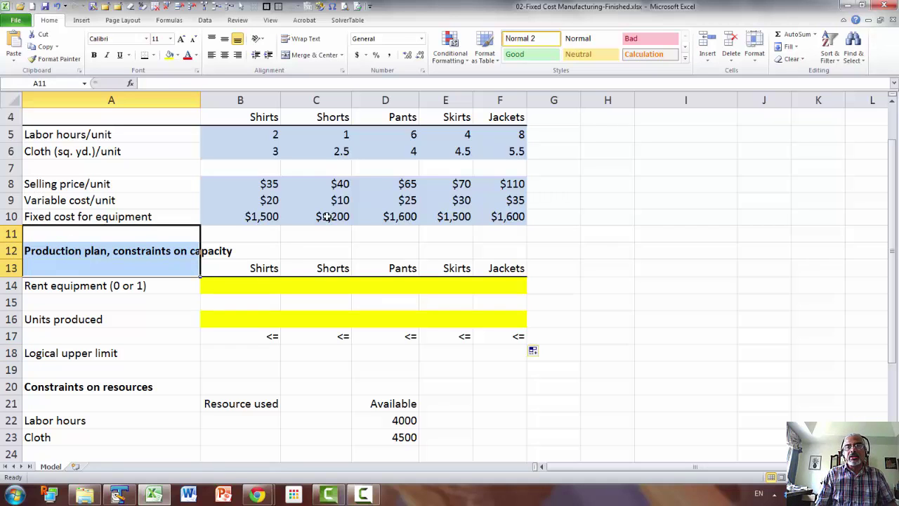
pyautogui.click(708, 60)
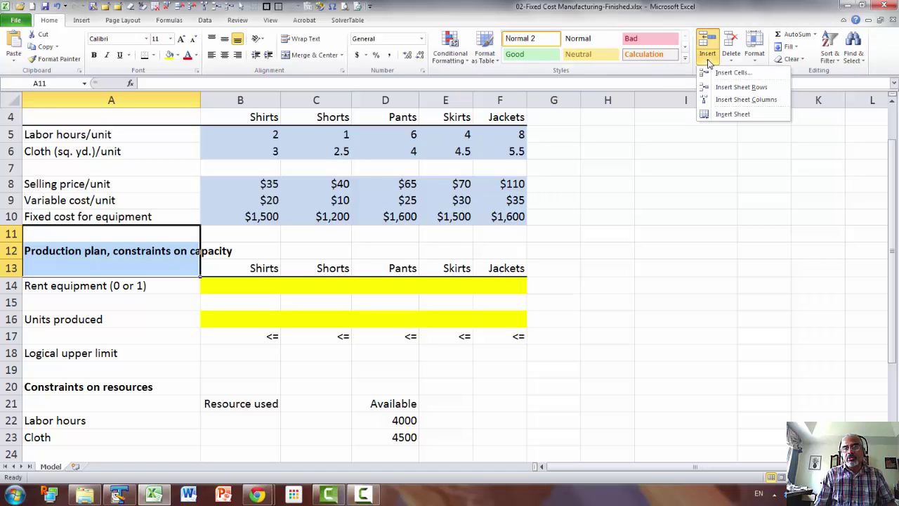
pyautogui.click(739, 88)
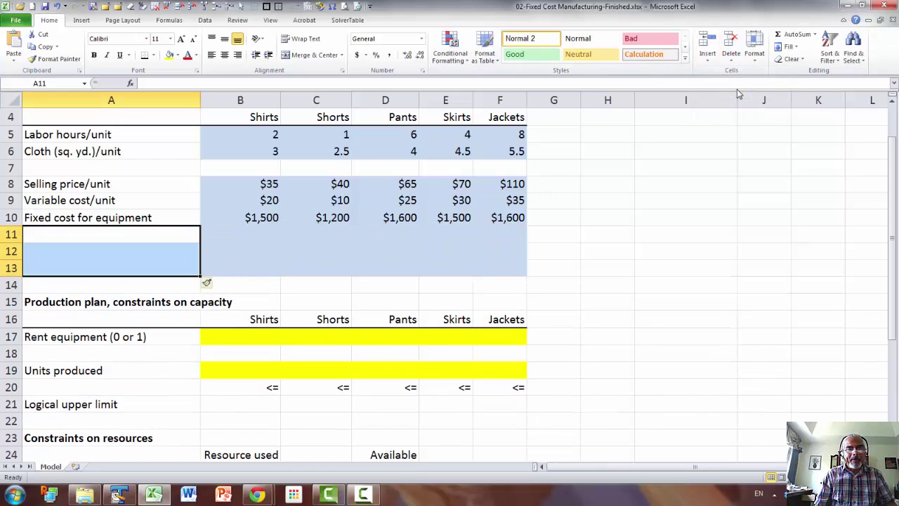
pyautogui.moveTo(217, 237); pyautogui.dragTo(513, 270)
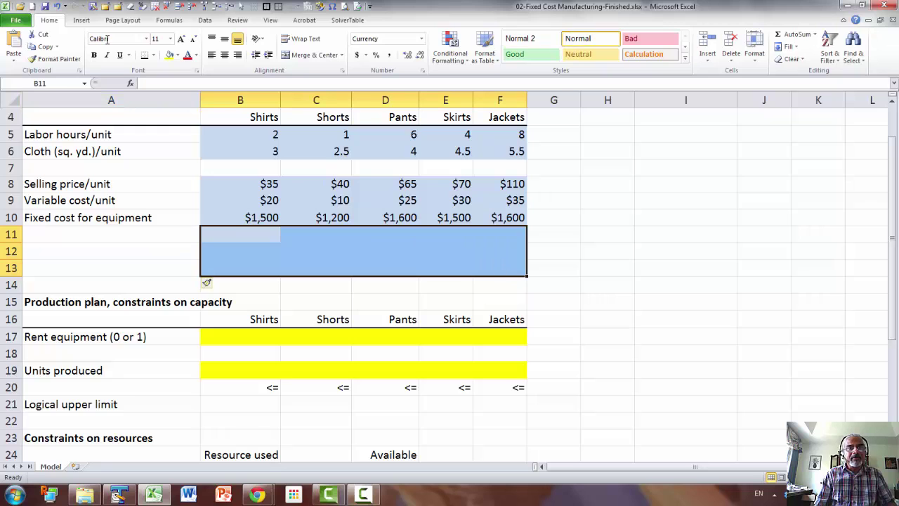
pyautogui.click(797, 59)
pyautogui.click(804, 73)
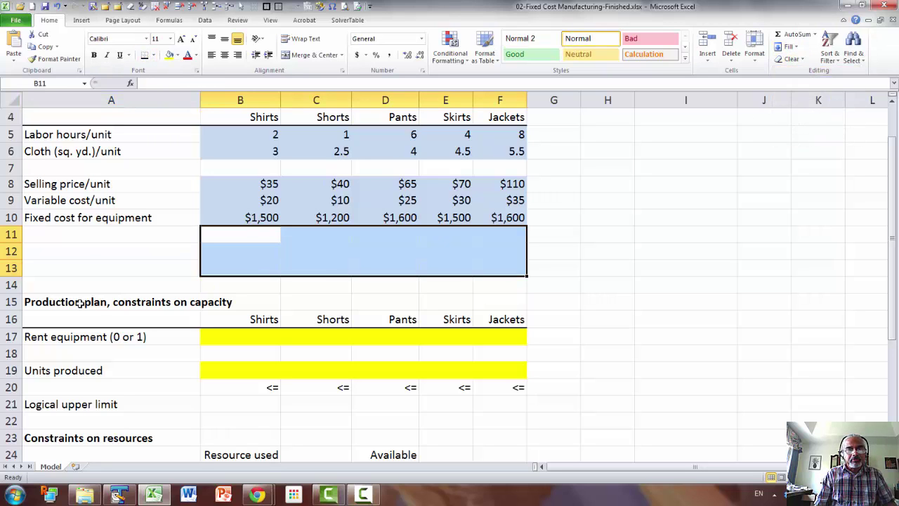
# Enter the label "Maximum limit - Labor" in A12
pyautogui.click(80, 249)
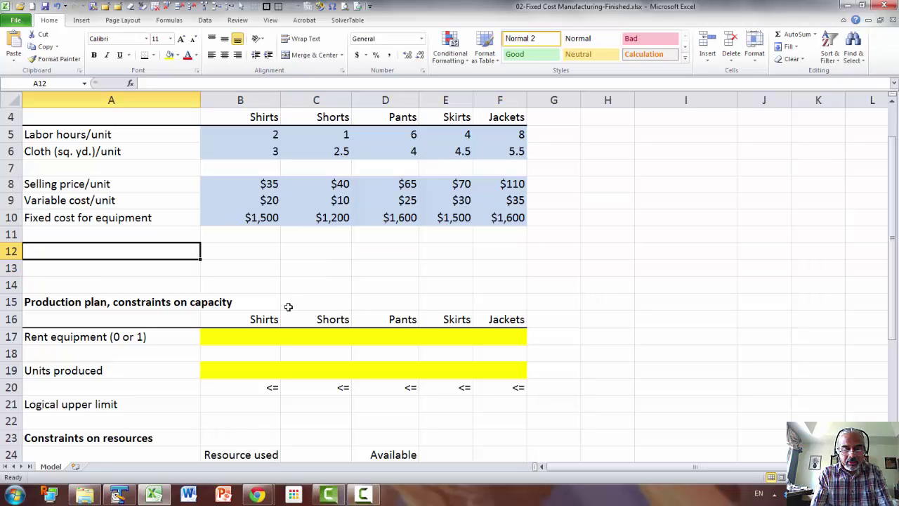
pyautogui.write('Ma')
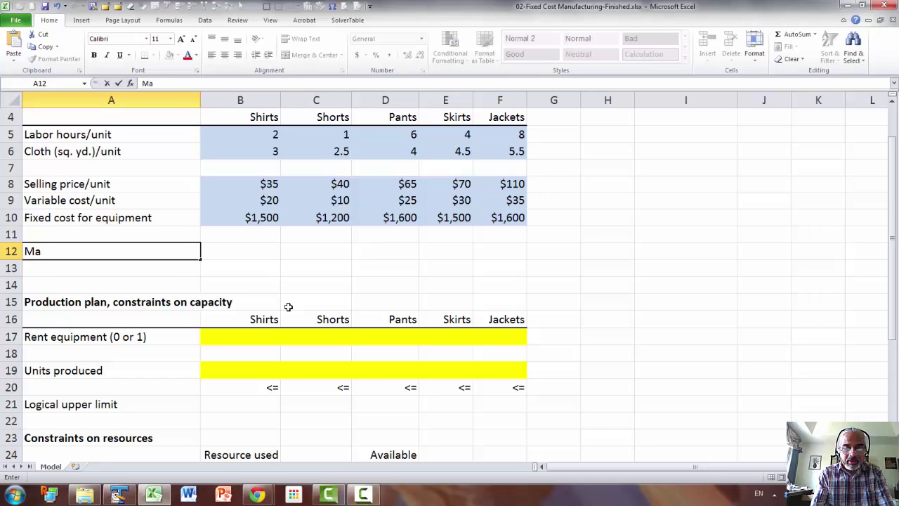
pyautogui.write('ximum')
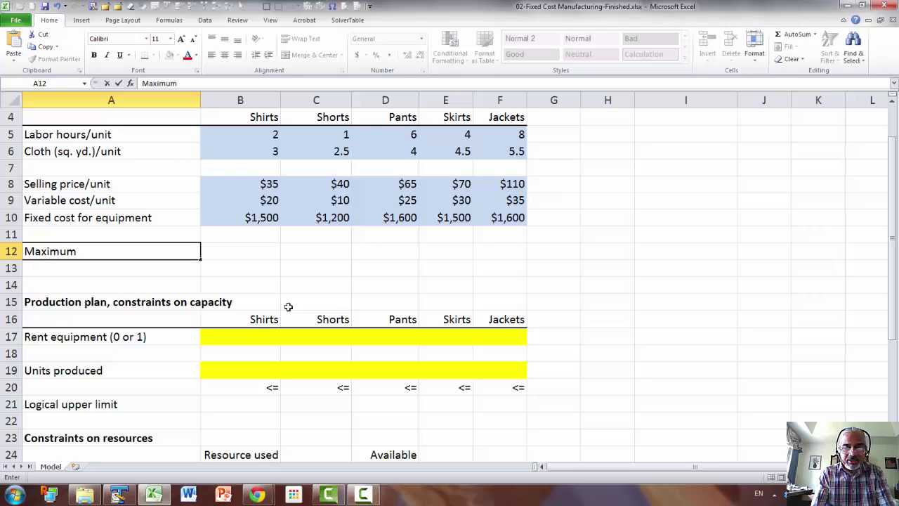
pyautogui.write(' limit')
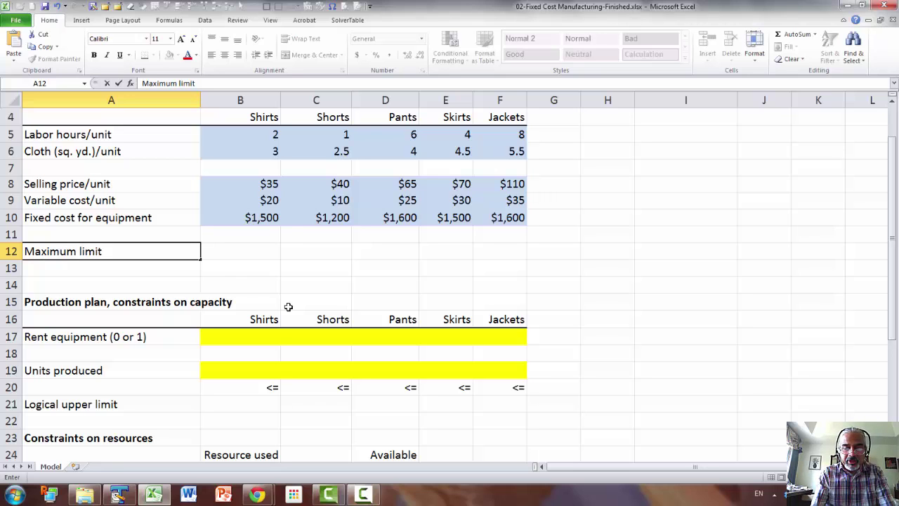
pyautogui.write(' - Labor')
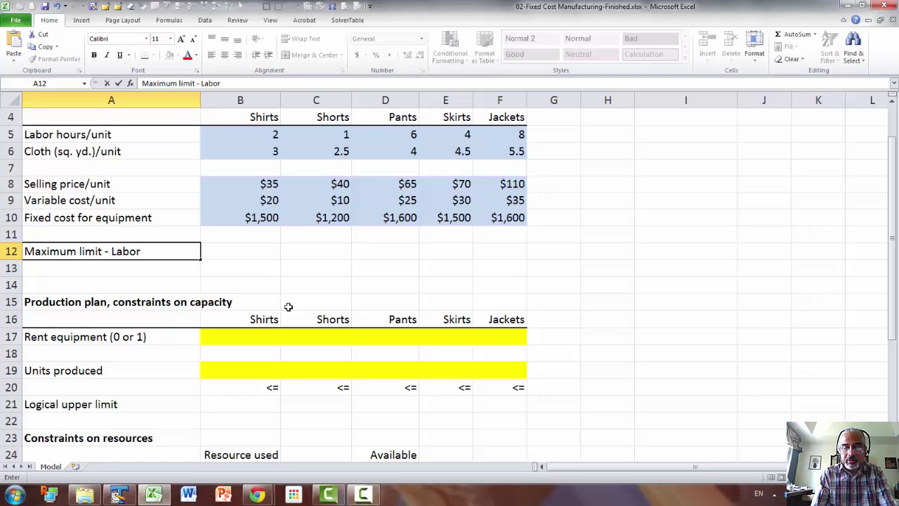
pyautogui.press('Return')
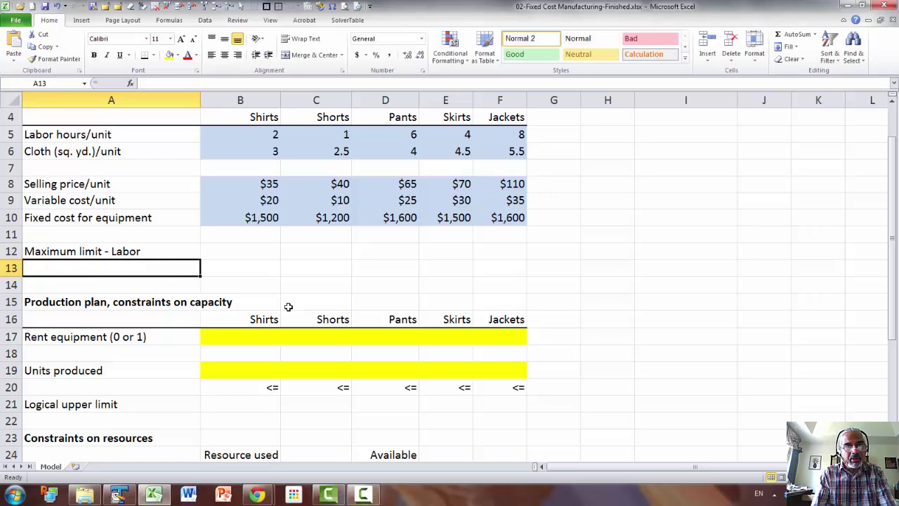
# Enter the label "Maximum limit - Cloth" in A13
pyautogui.write('M')
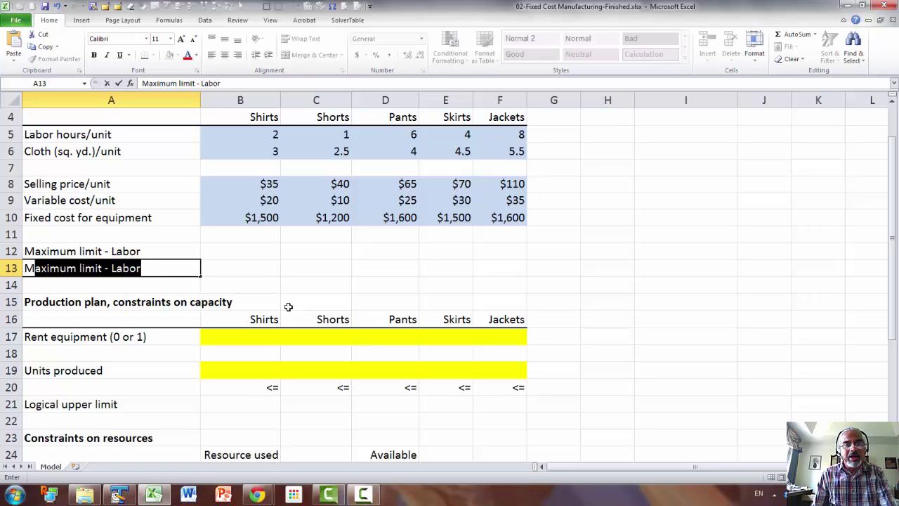
pyautogui.click(232, 85)
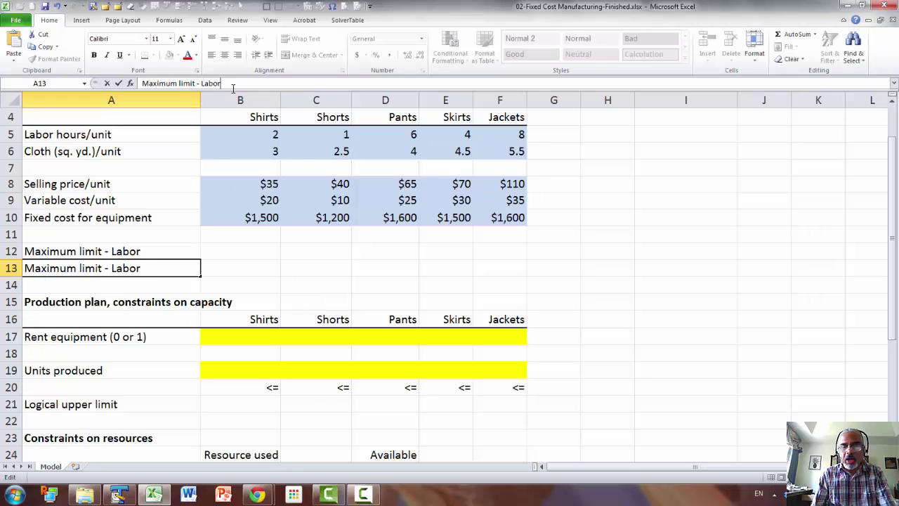
pyautogui.press('BackSpace')
pyautogui.press('BackSpace')
pyautogui.press('BackSpace')
pyautogui.press('BackSpace')
pyautogui.press('BackSpace')
pyautogui.write('C')
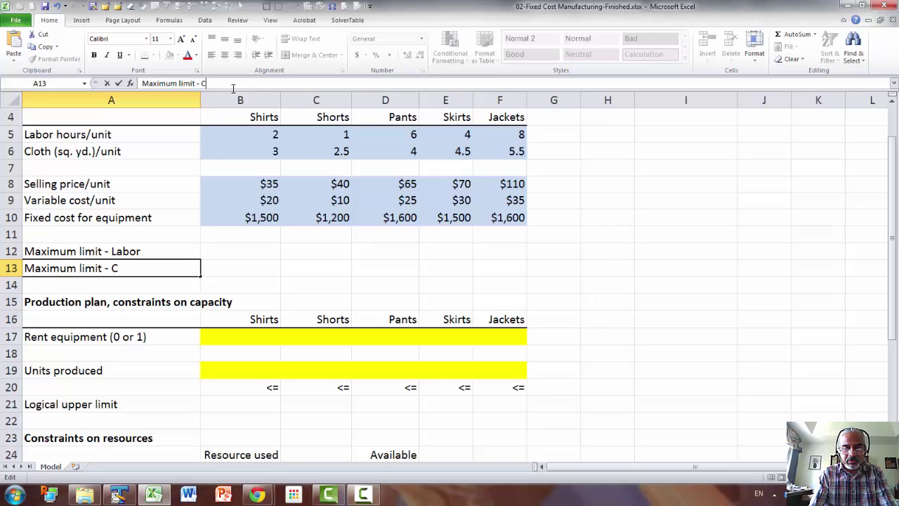
pyautogui.write('loth')
pyautogui.press('Return')
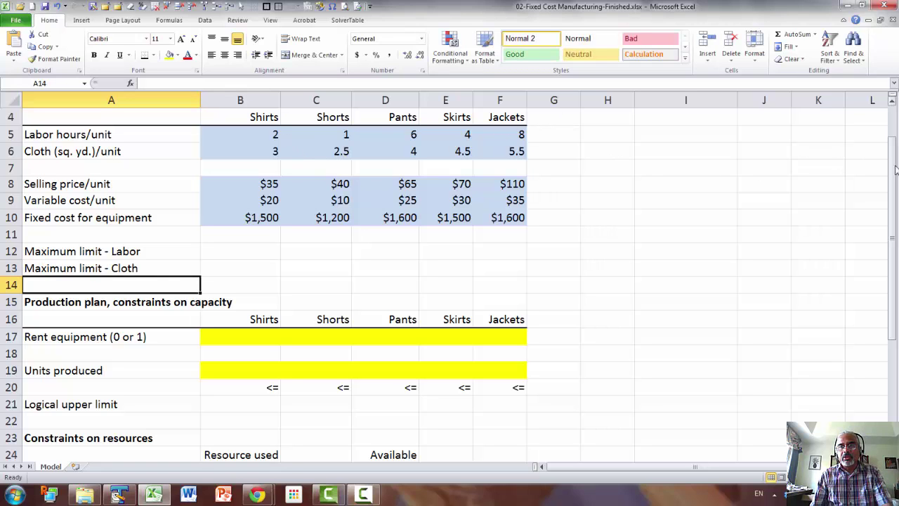
# Define the workbook name Labor_Available for the available labor hours in D25
pyautogui.moveTo(892, 158); pyautogui.dragTo(892, 173)
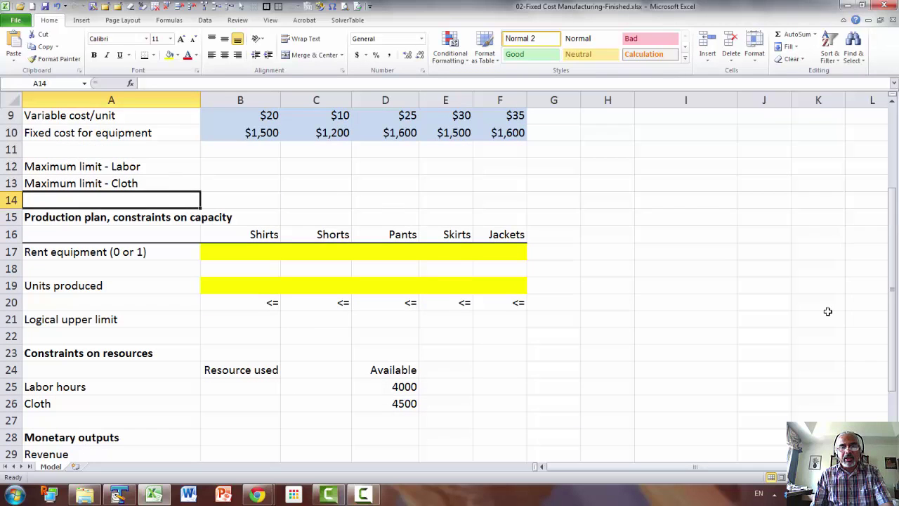
pyautogui.click(400, 387)
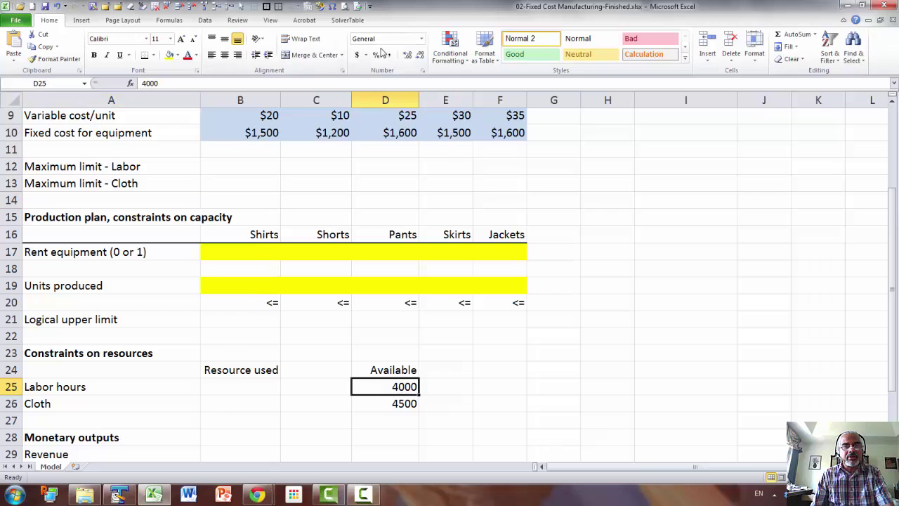
pyautogui.click(169, 21)
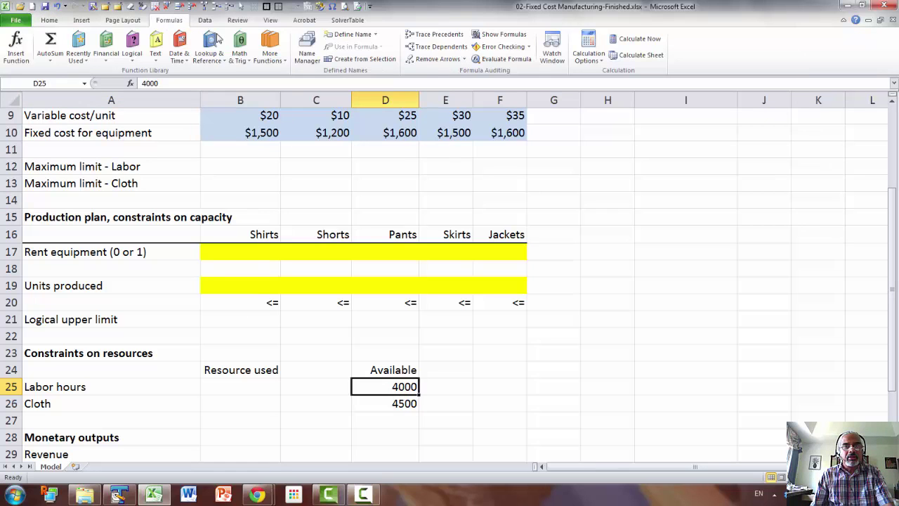
pyautogui.click(359, 35)
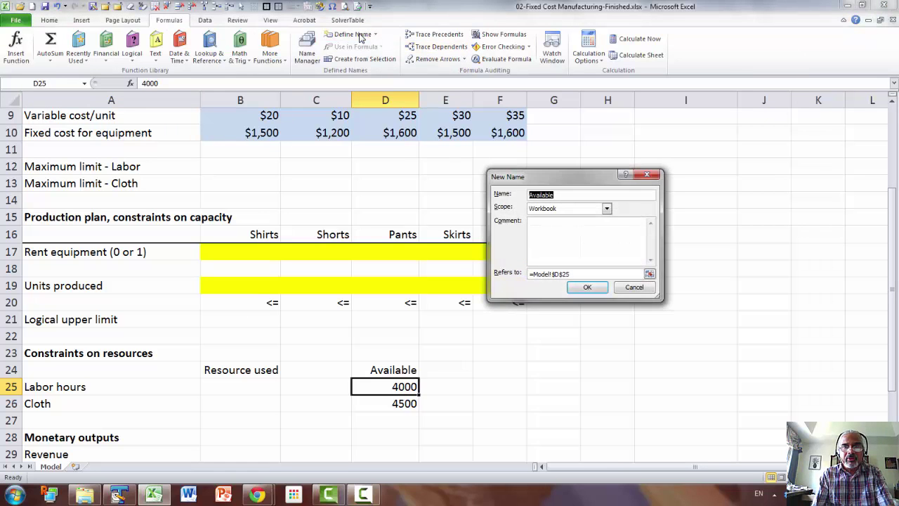
pyautogui.press('End')
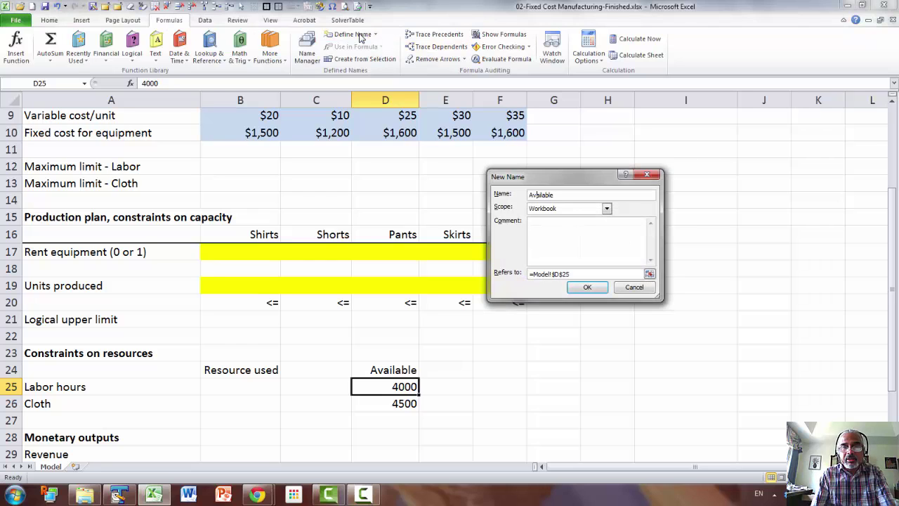
pyautogui.write('Labor')
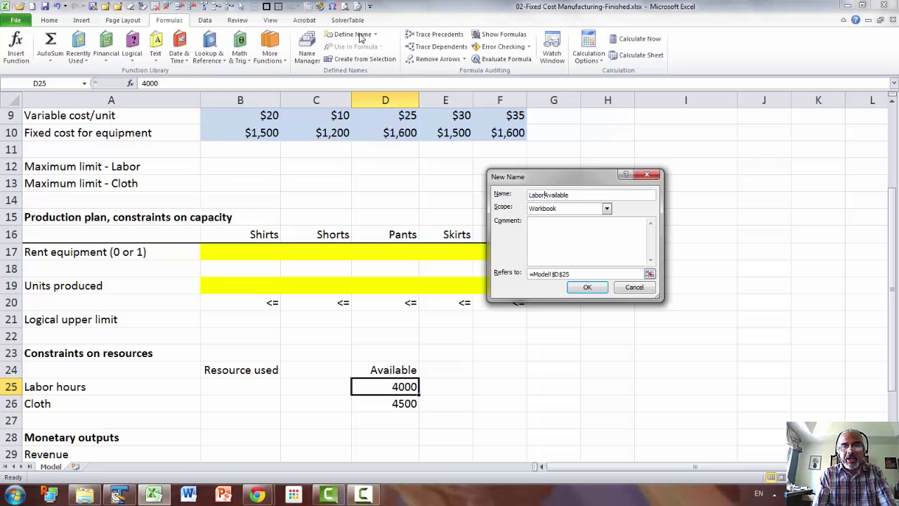
pyautogui.write('_')
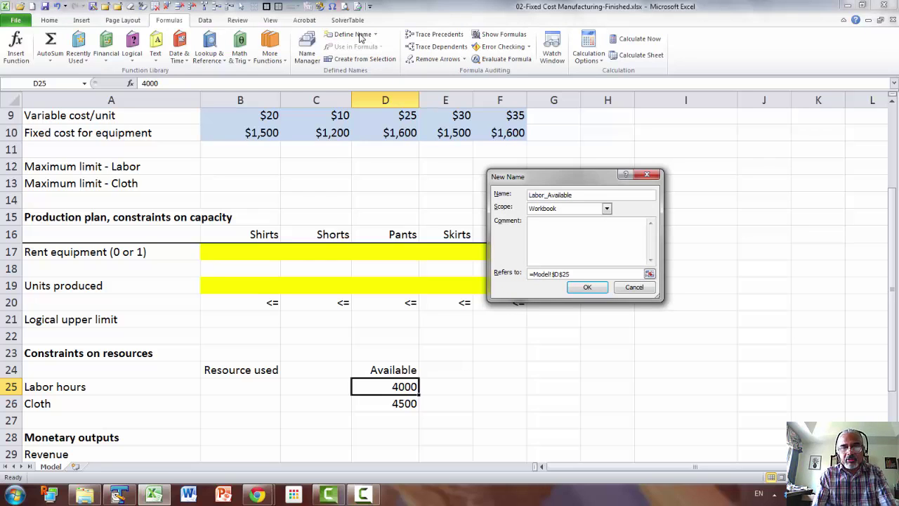
pyautogui.press('Return')
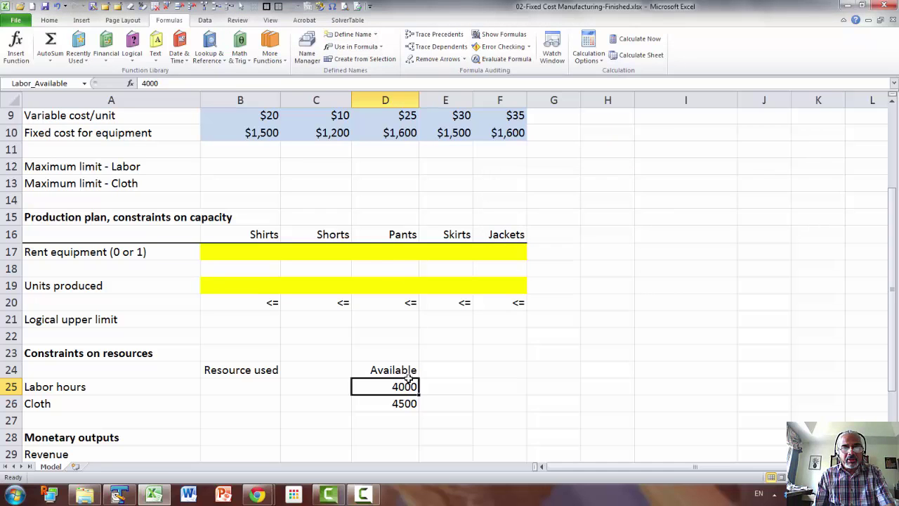
# Define the workbook name Cloth_Available for the available cloth amount in D26
pyautogui.click(404, 406)
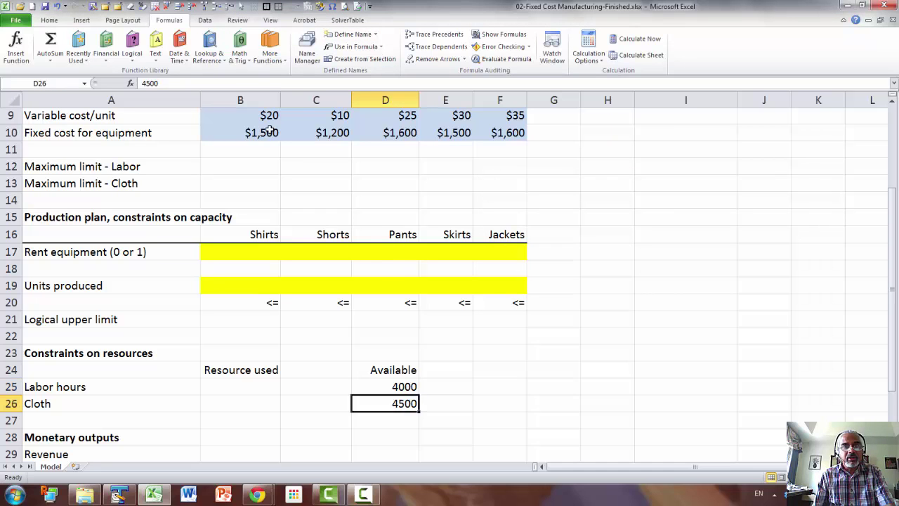
pyautogui.click(353, 34)
pyautogui.write('Clo')
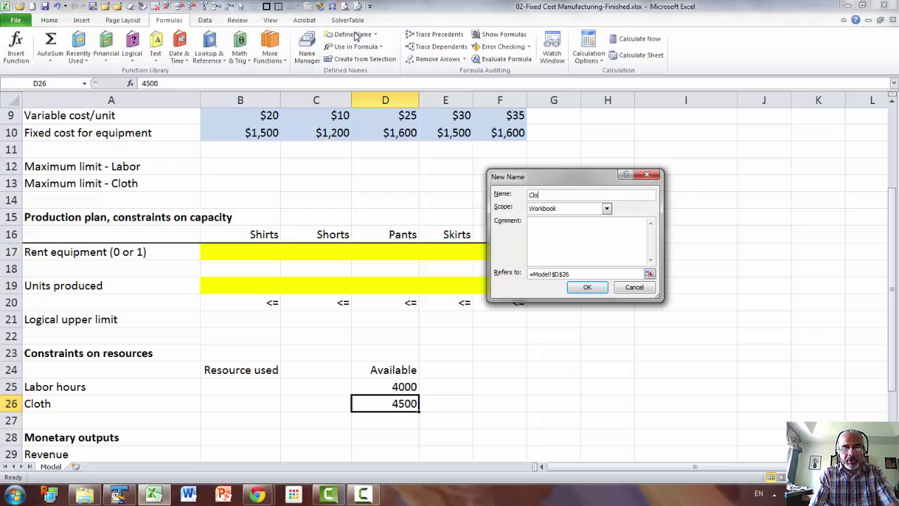
pyautogui.write('th_Available')
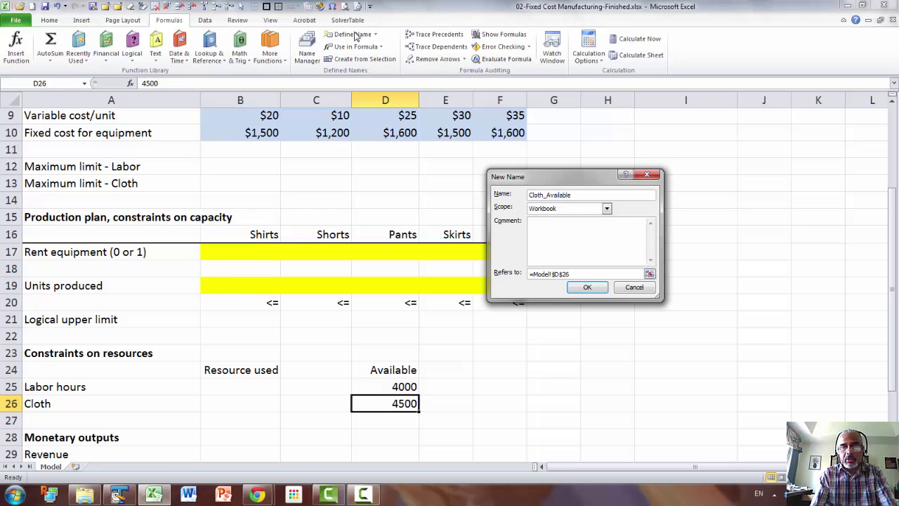
pyautogui.press('Return')
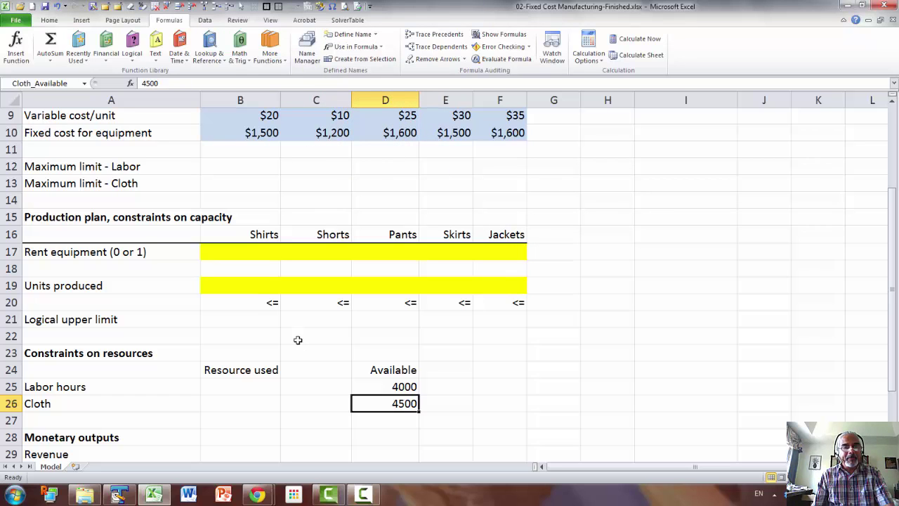
# Enter the formula =Labor_Available/B5 in B12 for the shirts' labor-based maximum limit
pyautogui.click(220, 163)
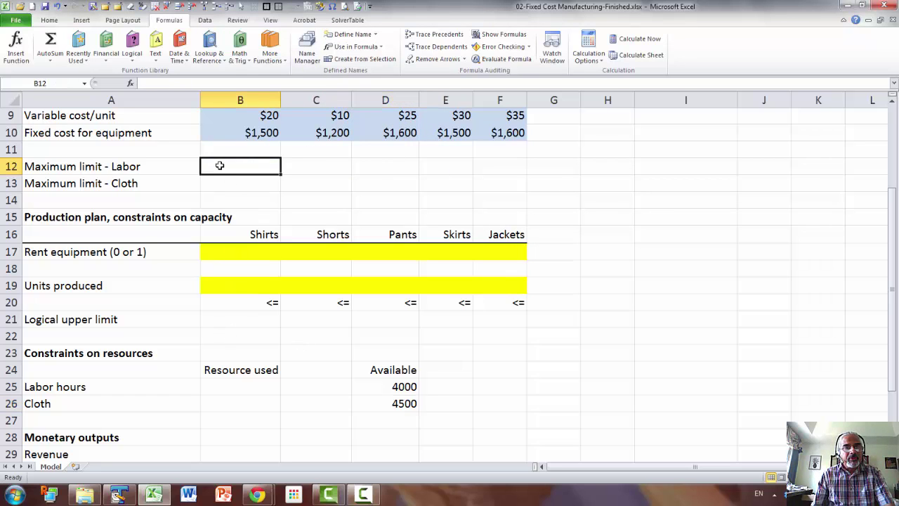
pyautogui.scroll(2, 317, 235)
pyautogui.write('=')
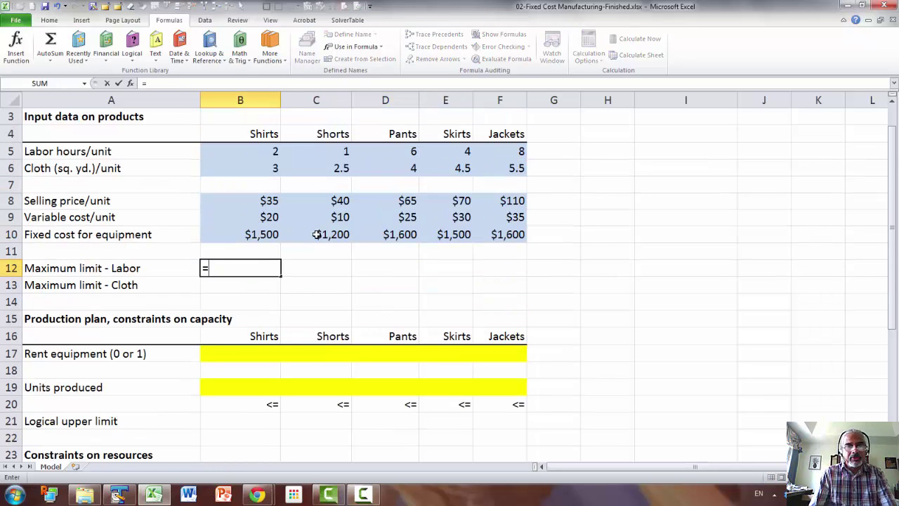
pyautogui.scroll(-2, 317, 234)
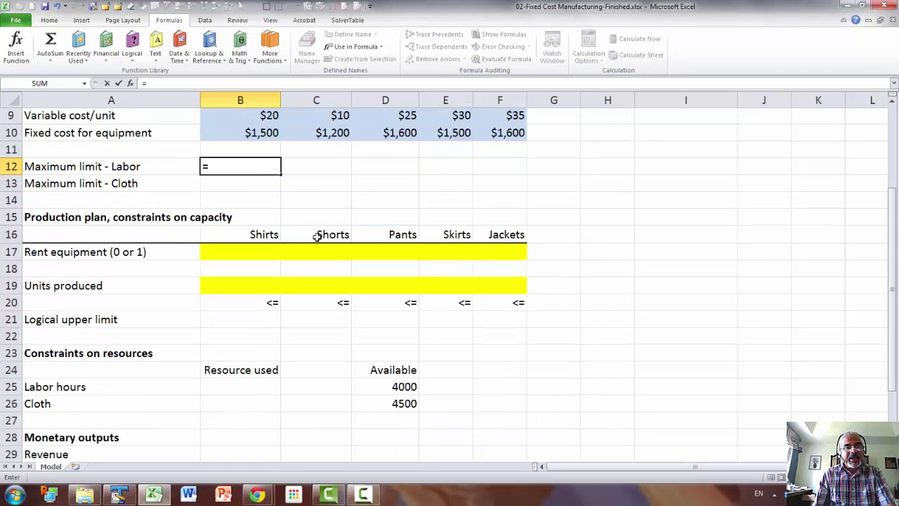
pyautogui.click(394, 386)
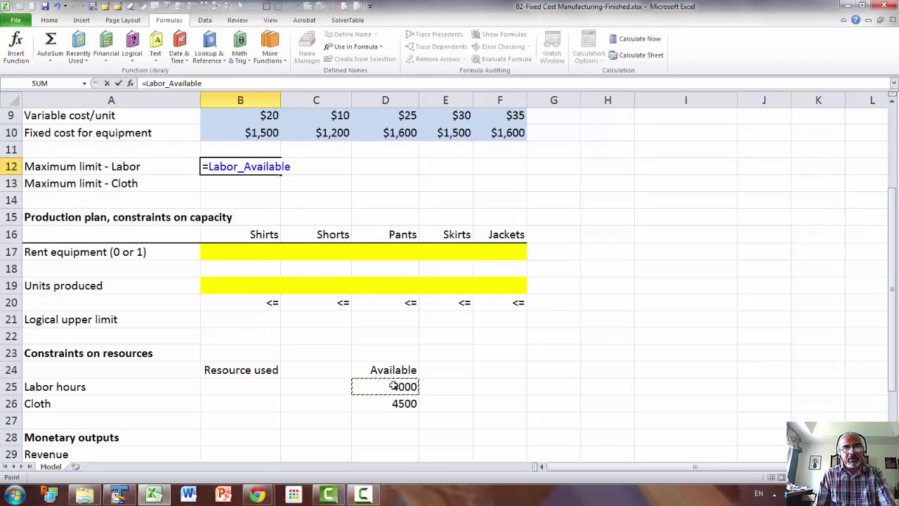
pyautogui.scroll(3, 383, 377)
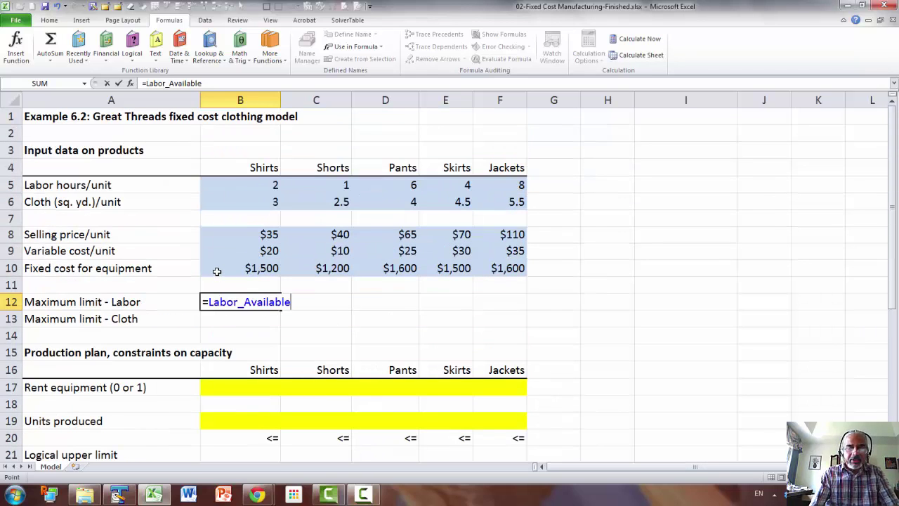
pyautogui.write('/')
pyautogui.click(268, 187)
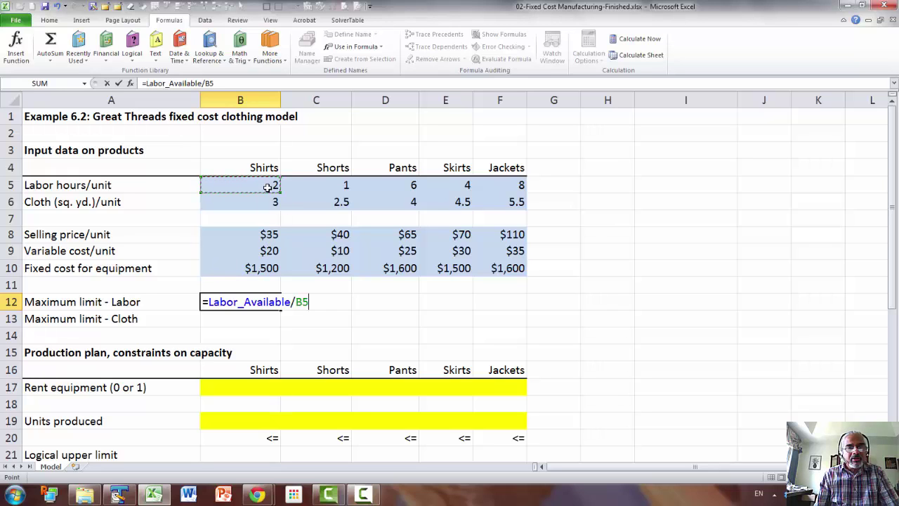
pyautogui.press('Return')
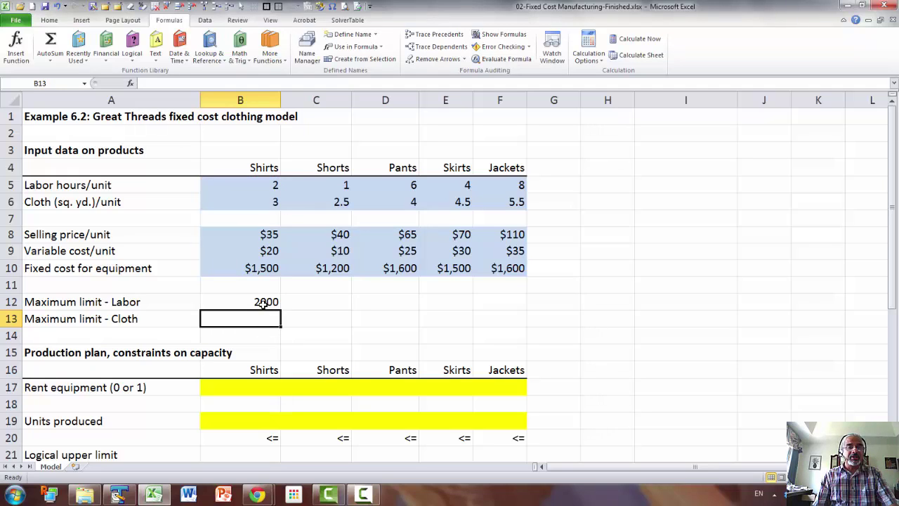
# Enter the formula =Cloth_Available/B6 in B13 for the shirts' cloth-based maximum limit
pyautogui.write('=')
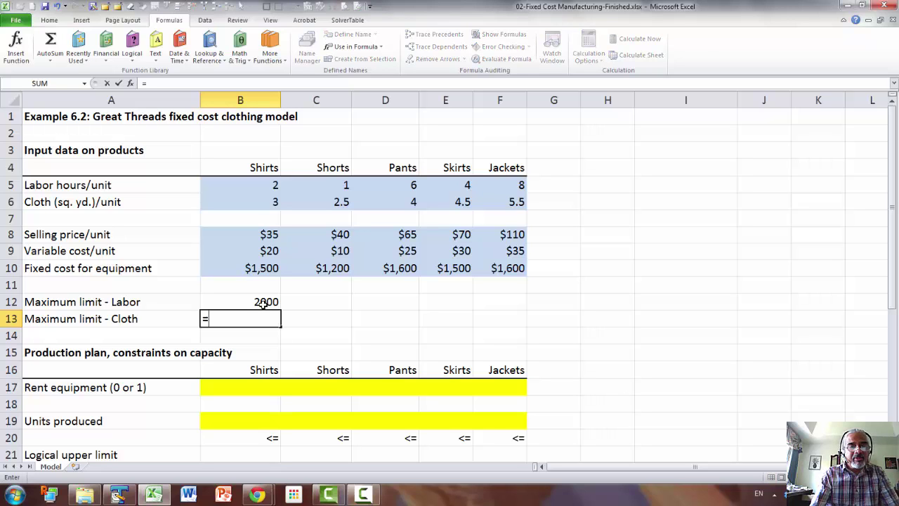
pyautogui.scroll(-3, 442, 345)
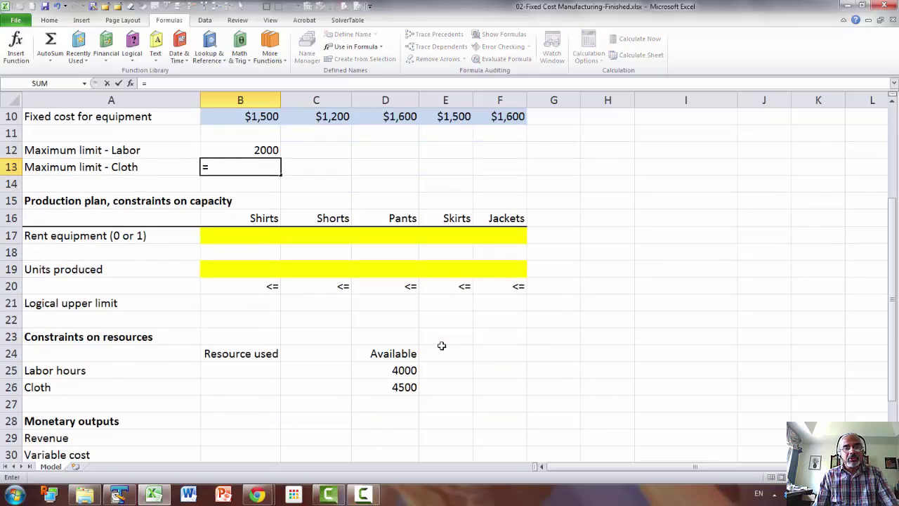
pyautogui.scroll(-3, 442, 346)
pyautogui.click(402, 236)
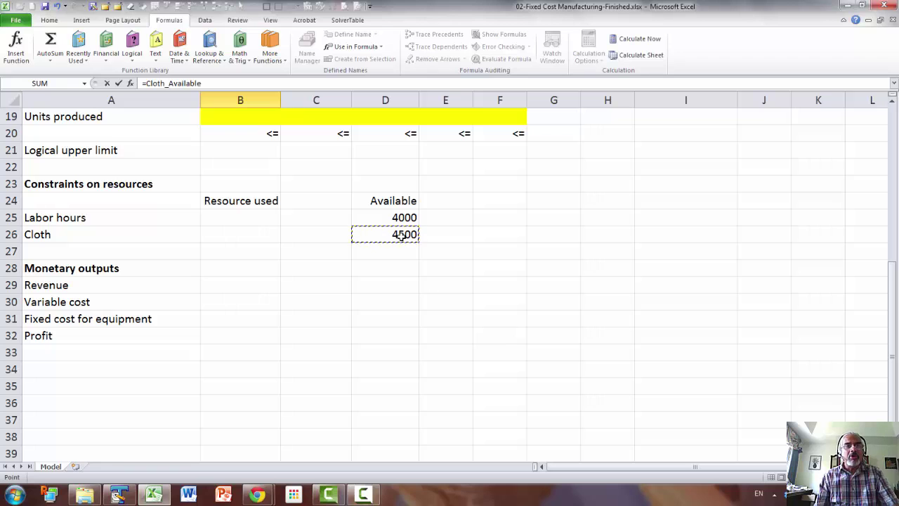
pyautogui.write('/')
pyautogui.scroll(2, 402, 236)
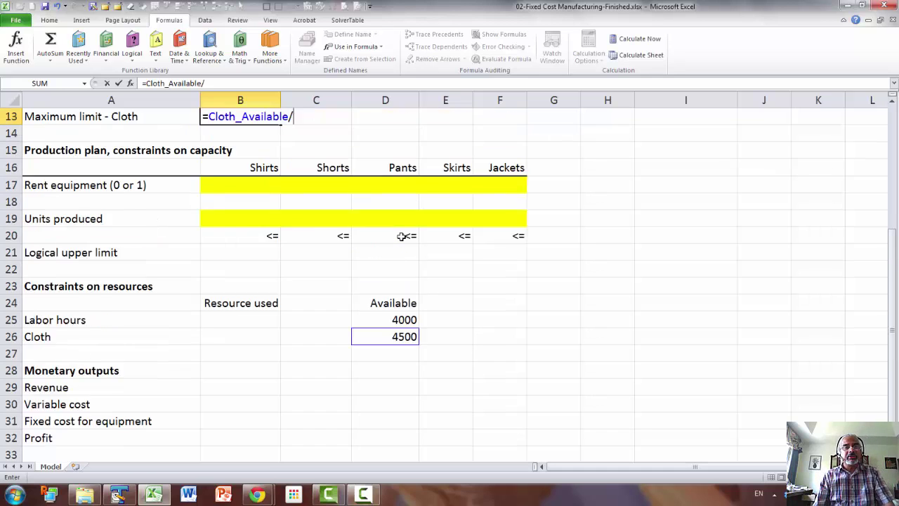
pyautogui.scroll(4, 401, 236)
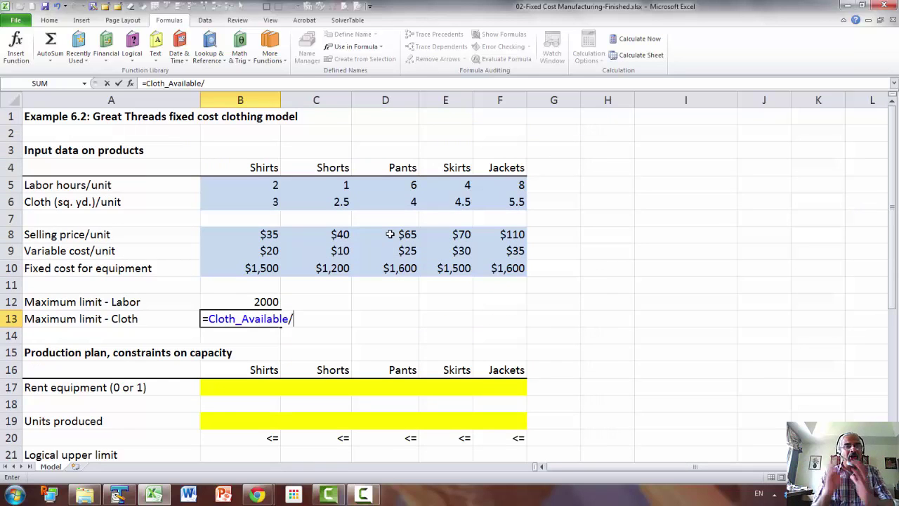
pyautogui.click(263, 204)
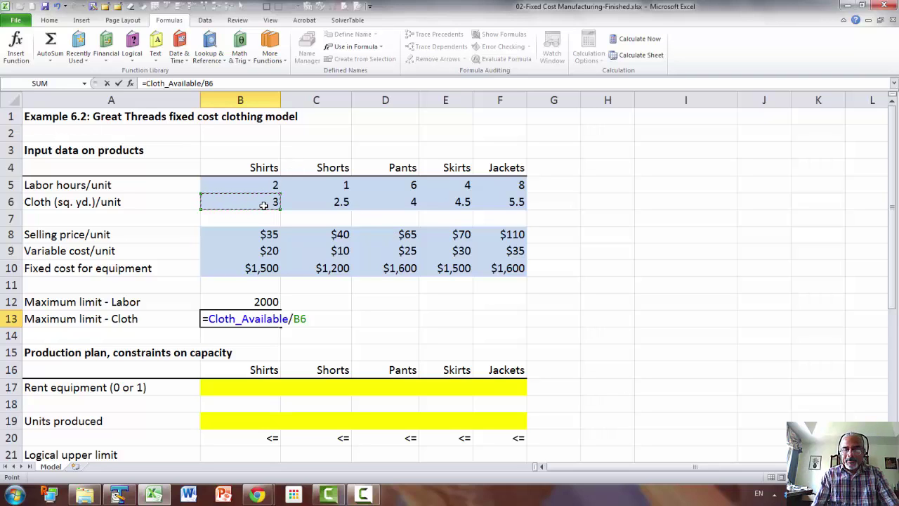
pyautogui.press('Return')
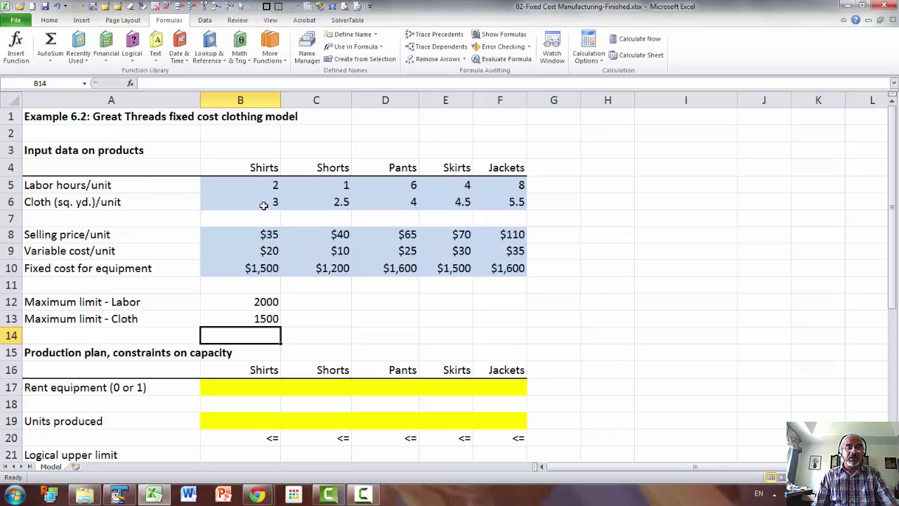
# Enter the label "Maximum Limit" in A14, below the cloth limit label
pyautogui.click(126, 335)
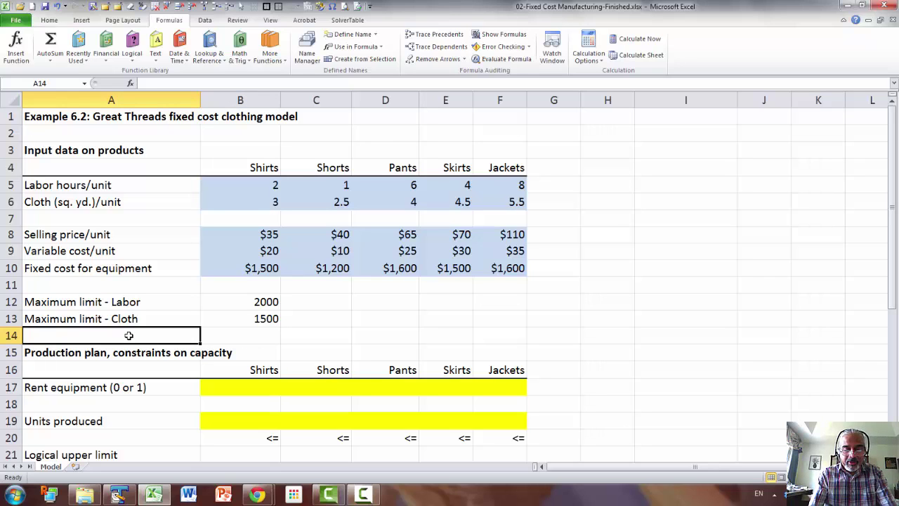
pyautogui.write('M')
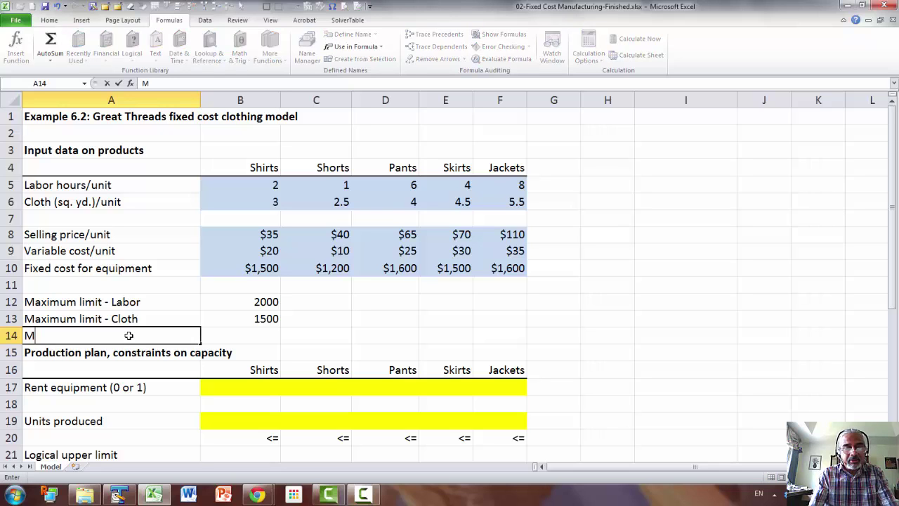
pyautogui.write('aximum')
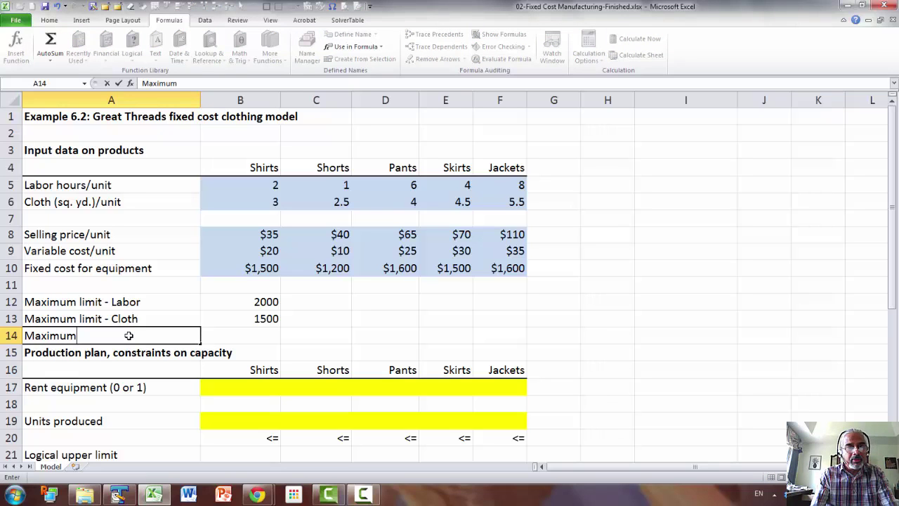
pyautogui.write(' Limkit')
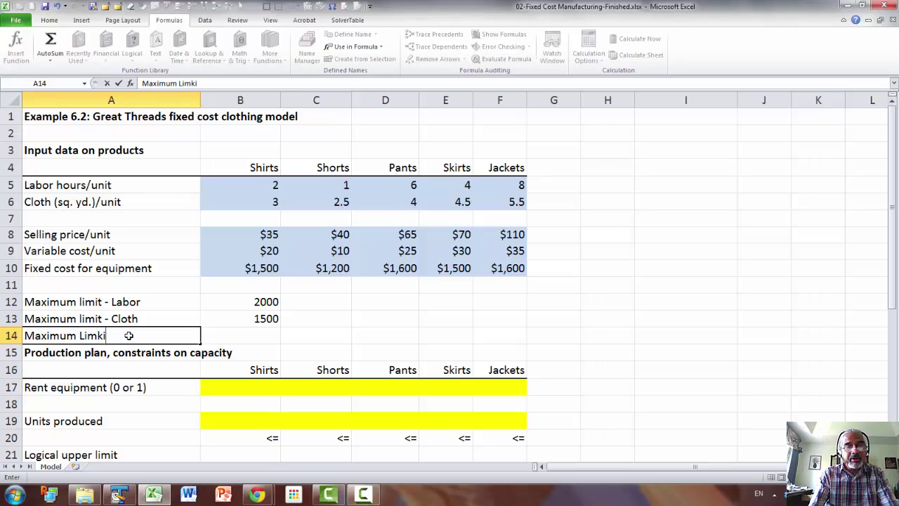
pyautogui.press('BackSpace')
pyautogui.press('BackSpace')
pyautogui.press('BackSpace')
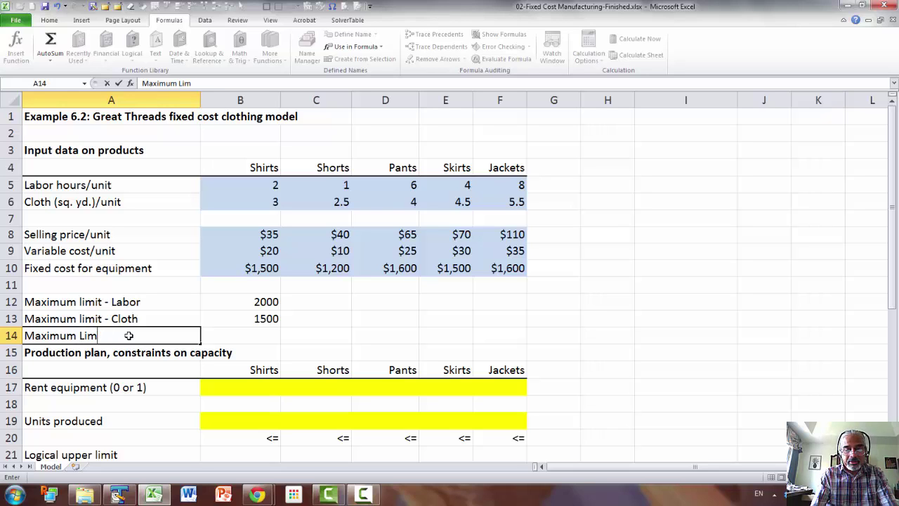
pyautogui.write('it')
pyautogui.press('Return')
# Enter a MIN formula over B12:B13 in B14 for the shirts' overall maximum limit
pyautogui.press('Up')
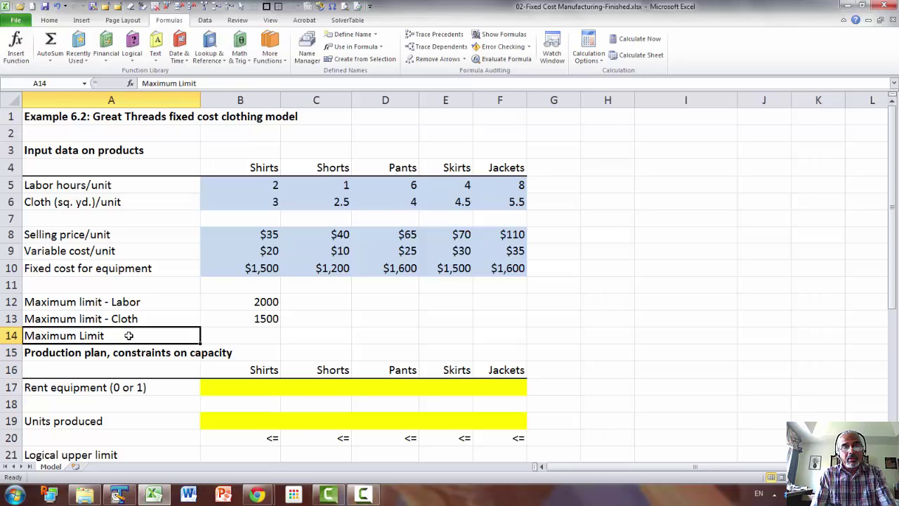
pyautogui.press('Right')
pyautogui.write('=min(')
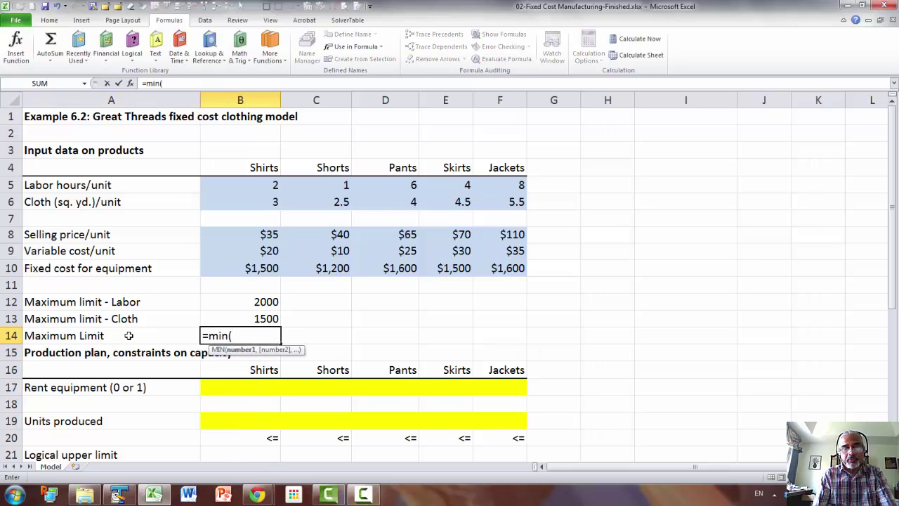
pyautogui.press('Up')
pyautogui.hotkey('shift', 'Up')
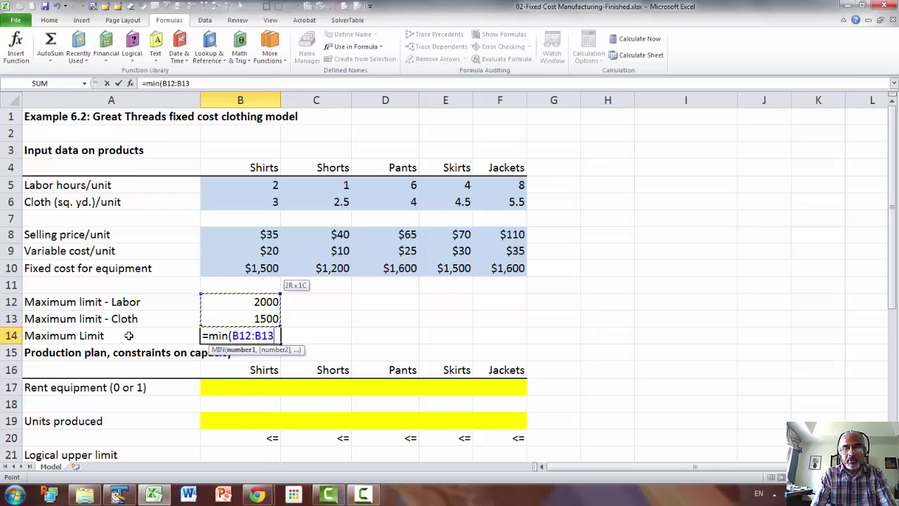
pyautogui.write(')')
pyautogui.press('Return')
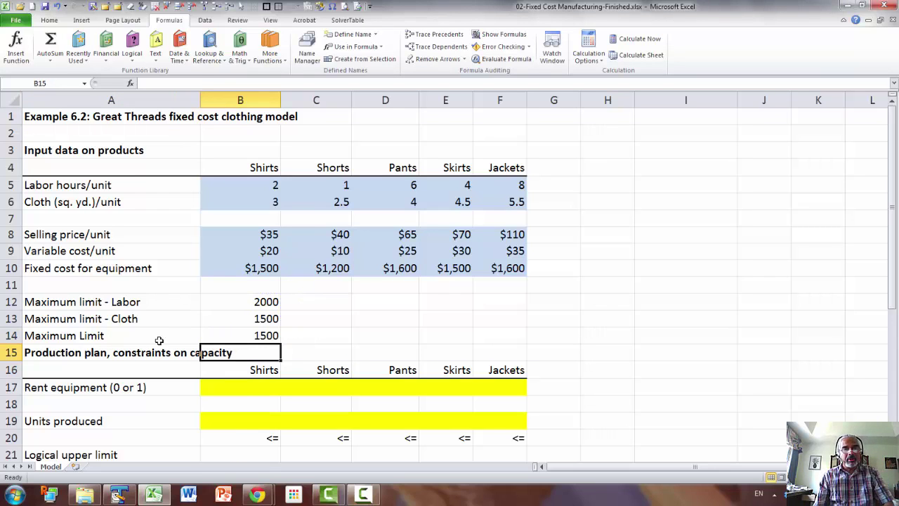
# Copy the limit formulas in B12:B14 across to column F and format B12:F14 with one decimal place
pyautogui.moveTo(247, 302); pyautogui.dragTo(503, 358)
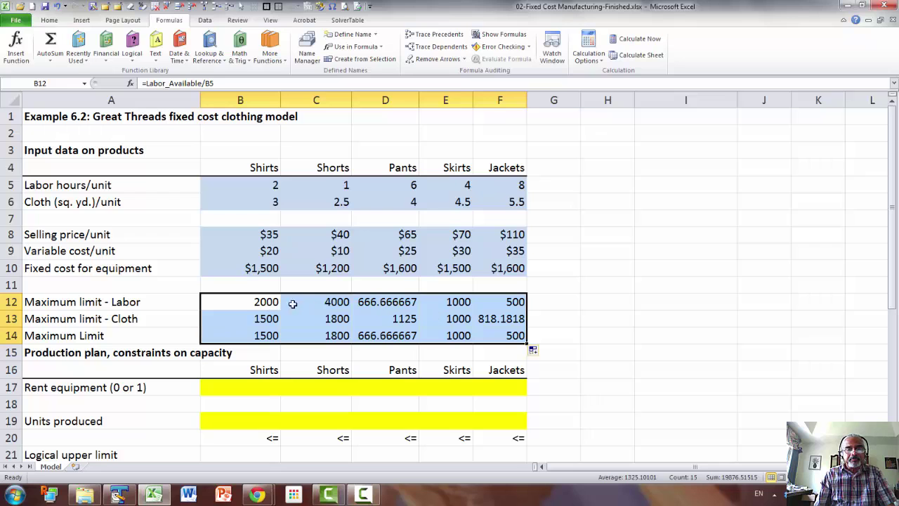
pyautogui.moveTo(257, 302); pyautogui.dragTo(496, 337)
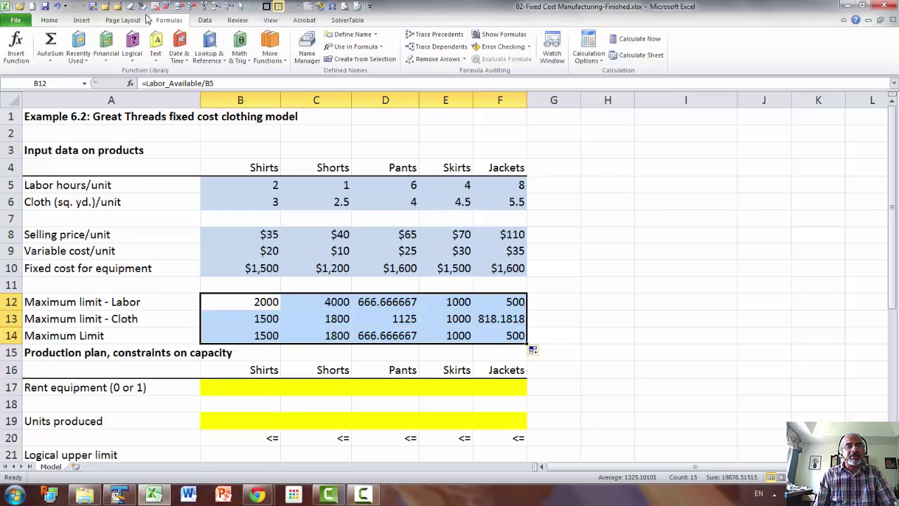
pyautogui.click(49, 21)
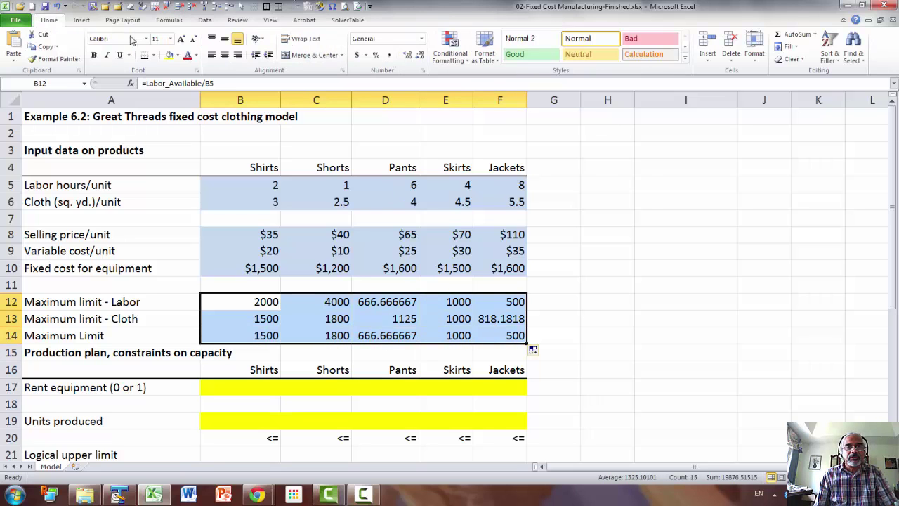
pyautogui.click(407, 54)
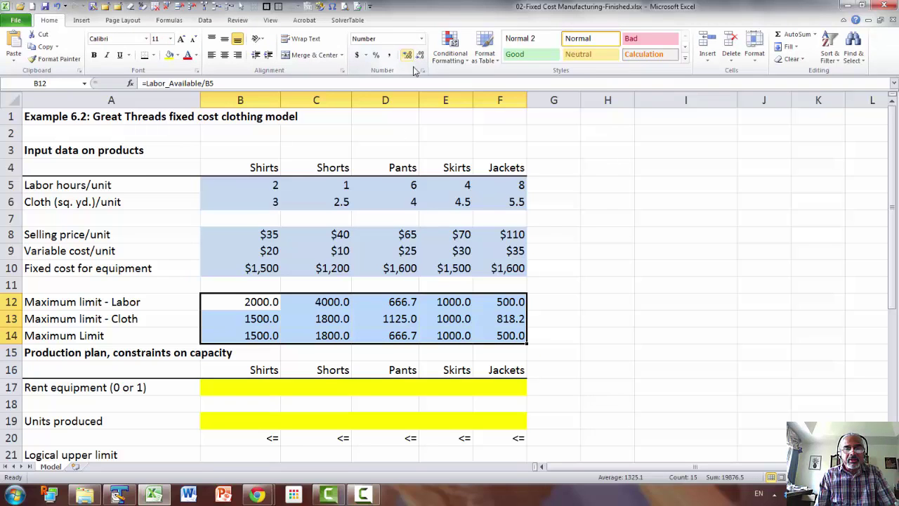
# Insert a blank sheet row above the "Production plan, constraints on capacity" heading in row 15
pyautogui.click(37, 354)
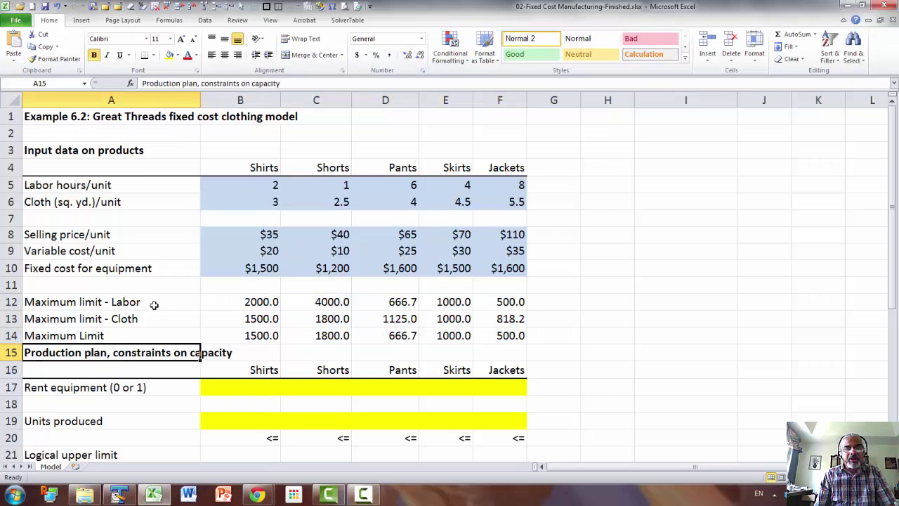
pyautogui.click(708, 62)
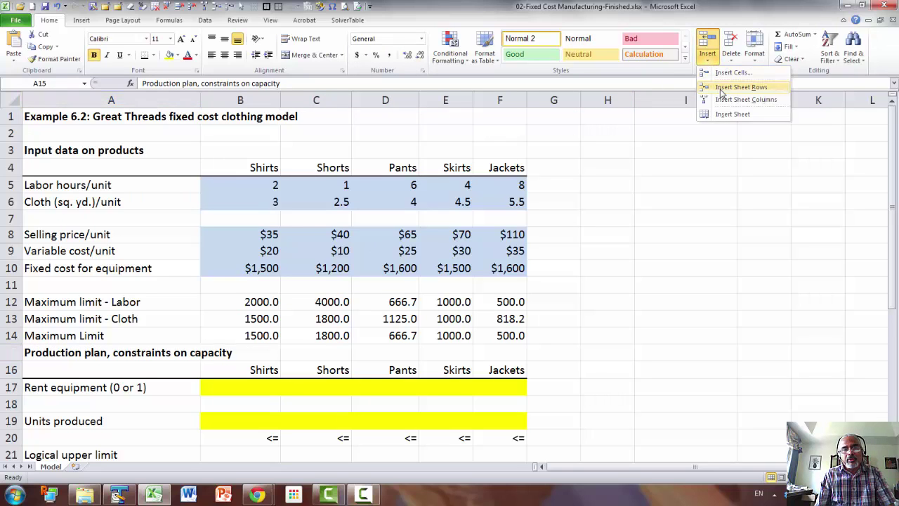
pyautogui.click(741, 87)
# Enter =B14*B18 as the shirts' logical upper limit in B22 and copy it across to F22
pyautogui.scroll(-2, 311, 419)
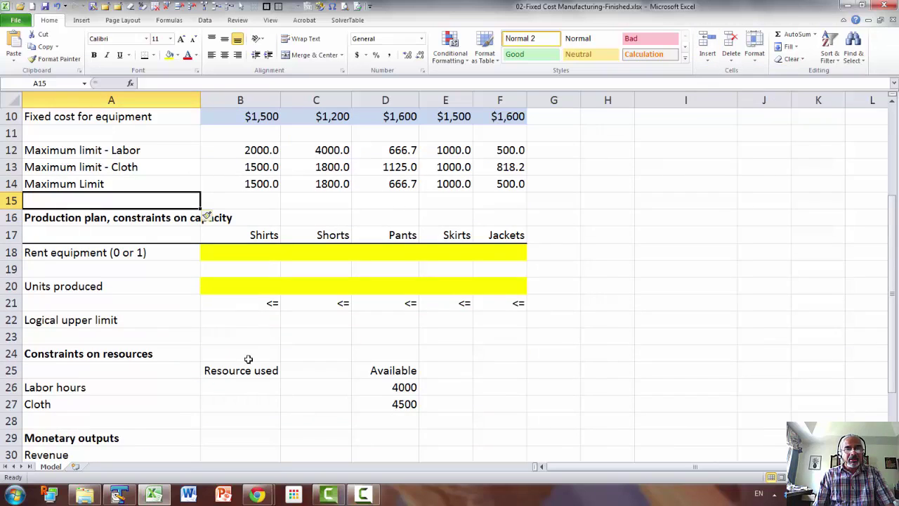
pyautogui.click(251, 322)
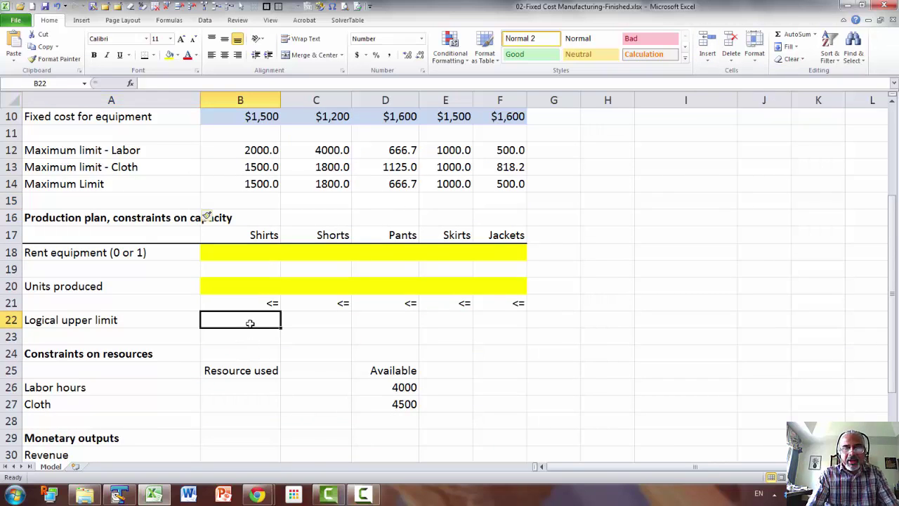
pyautogui.write('=')
pyautogui.click(255, 183)
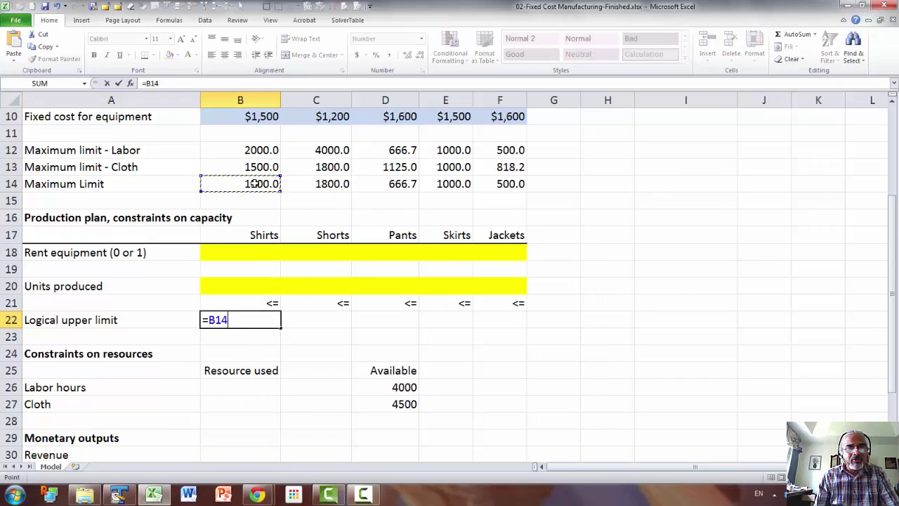
pyautogui.write('*')
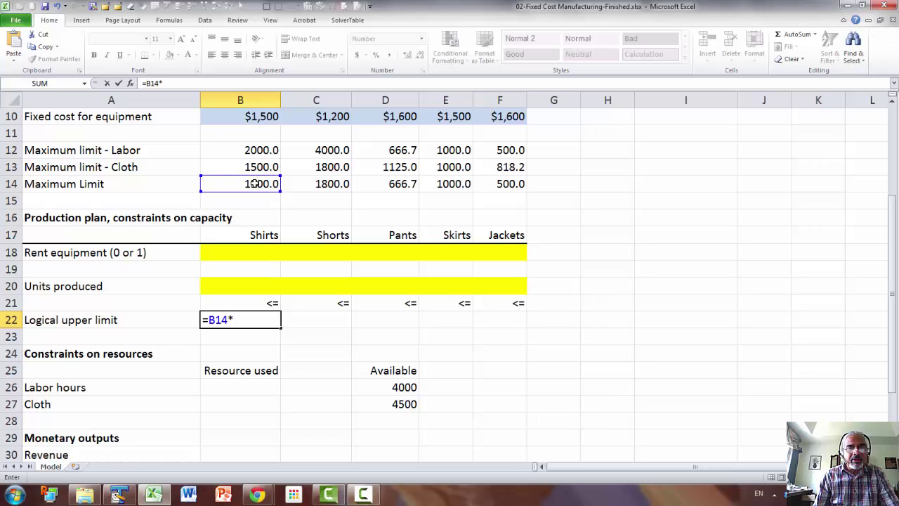
pyautogui.click(250, 254)
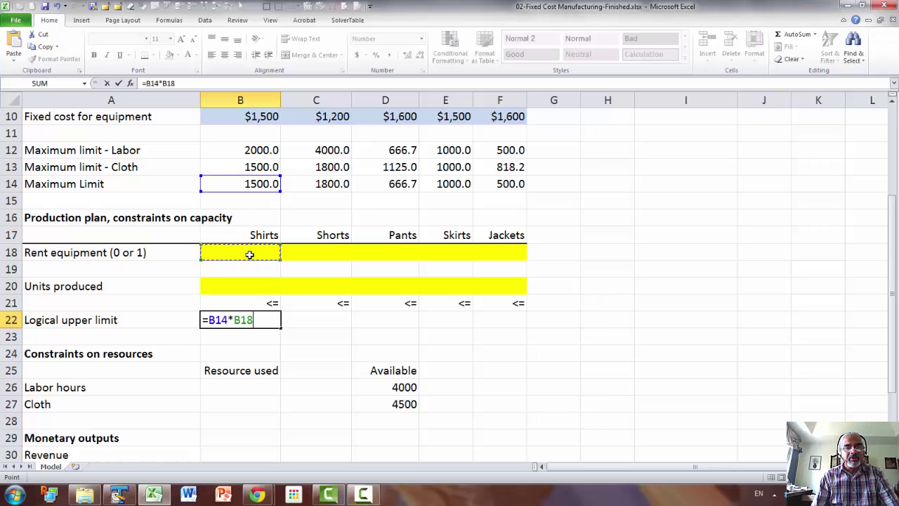
pyautogui.press('Return')
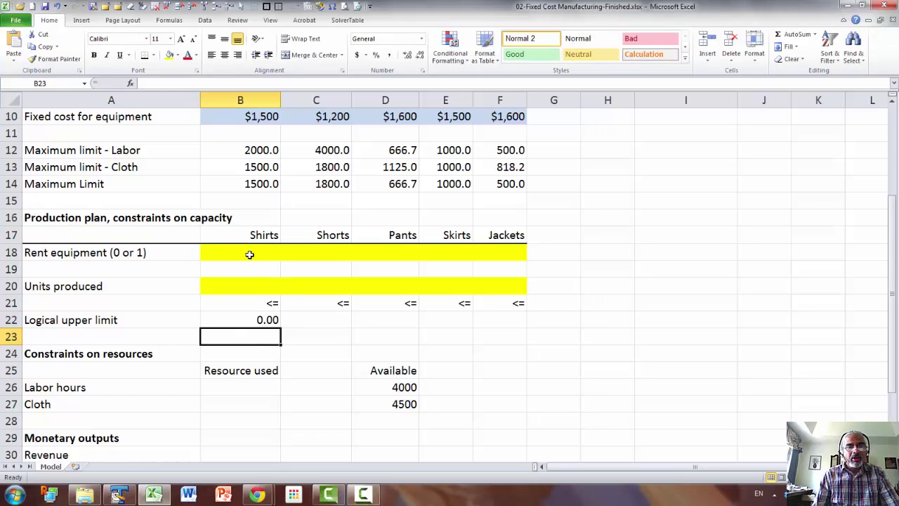
pyautogui.click(276, 320)
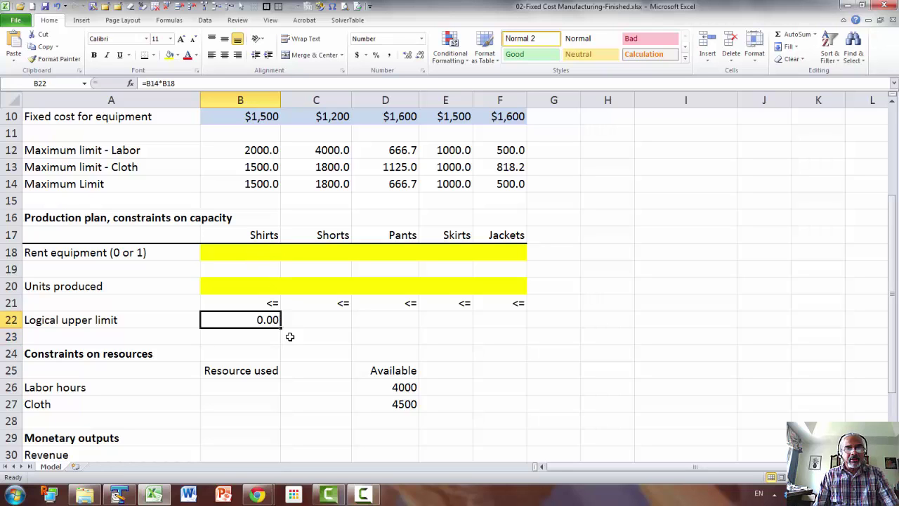
pyautogui.moveTo(280, 325); pyautogui.dragTo(513, 347)
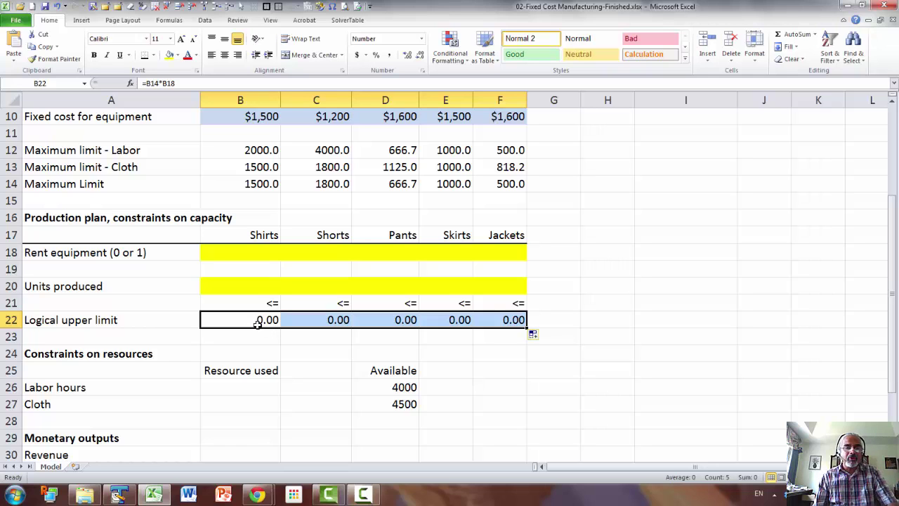
# Test the shirts' logical upper limit with a rent equipment value of 1 in B18, and clear the cell
pyautogui.click(270, 253)
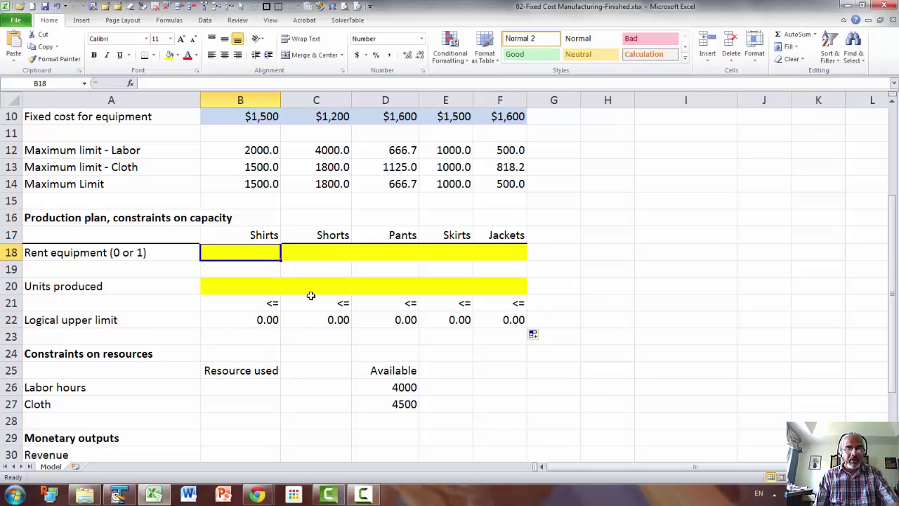
pyautogui.write('1')
pyautogui.press('Return')
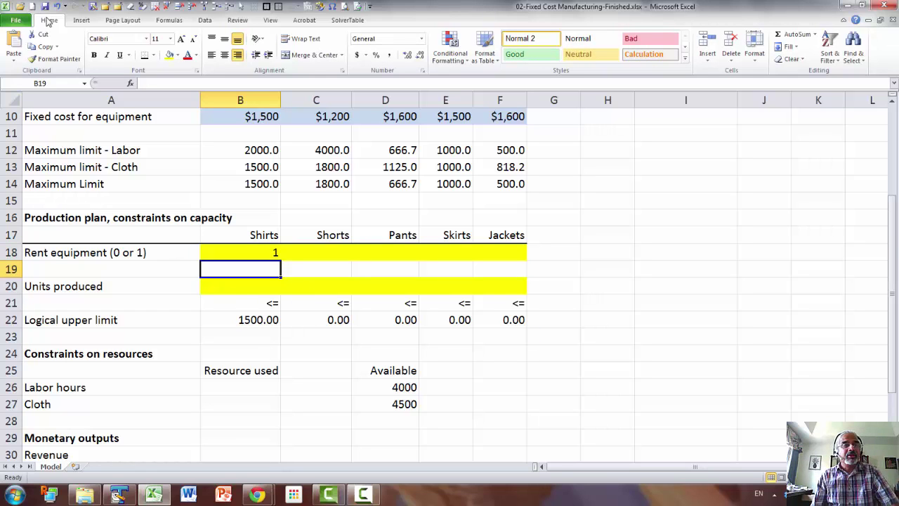
pyautogui.click(261, 255)
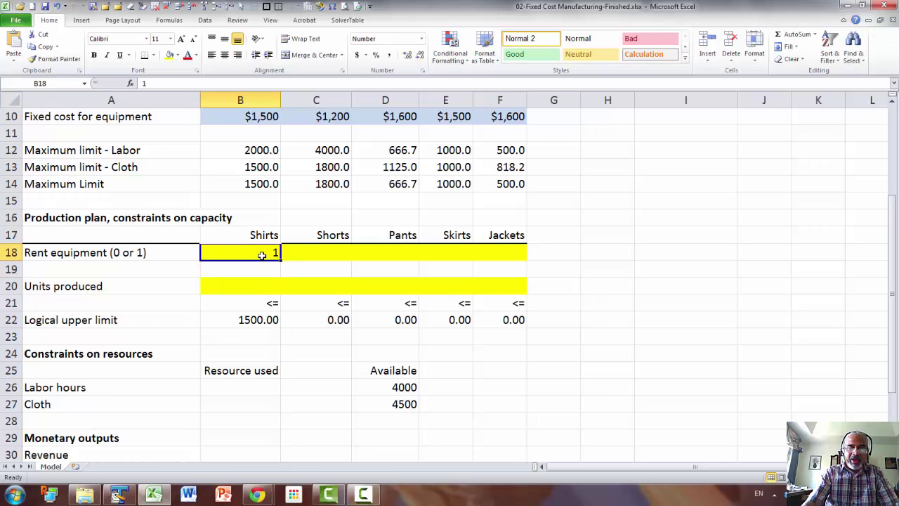
pyautogui.press('Delete')
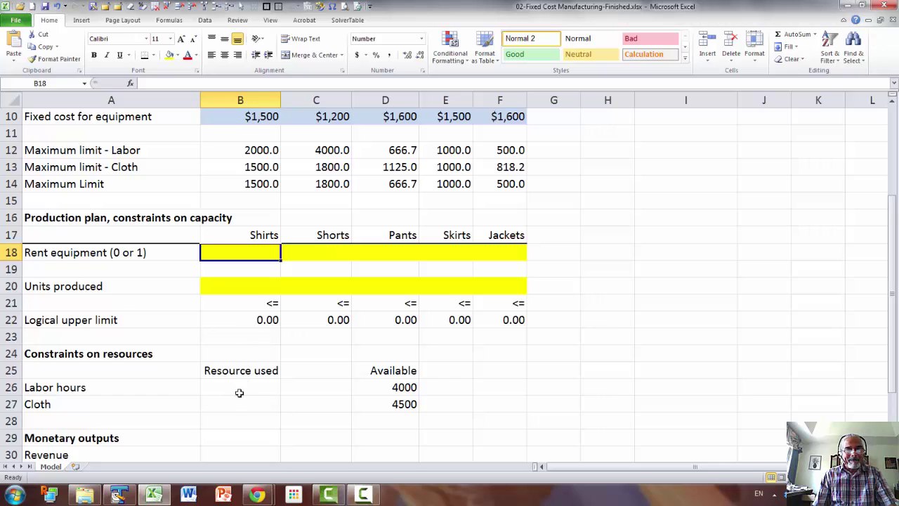
pyautogui.scroll(-1, 239, 392)
pyautogui.click(243, 338)
pyautogui.write('=sum')
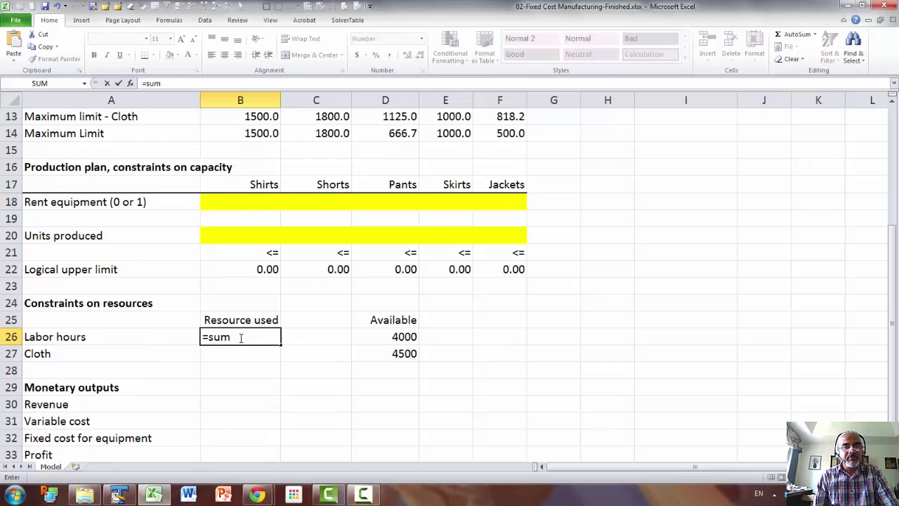
# Create range names from the left-column labels for the labor hours and cloth per unit rows, A5:F6
pyautogui.scroll(4, 128, 288)
pyautogui.moveTo(82, 185); pyautogui.dragTo(476, 202)
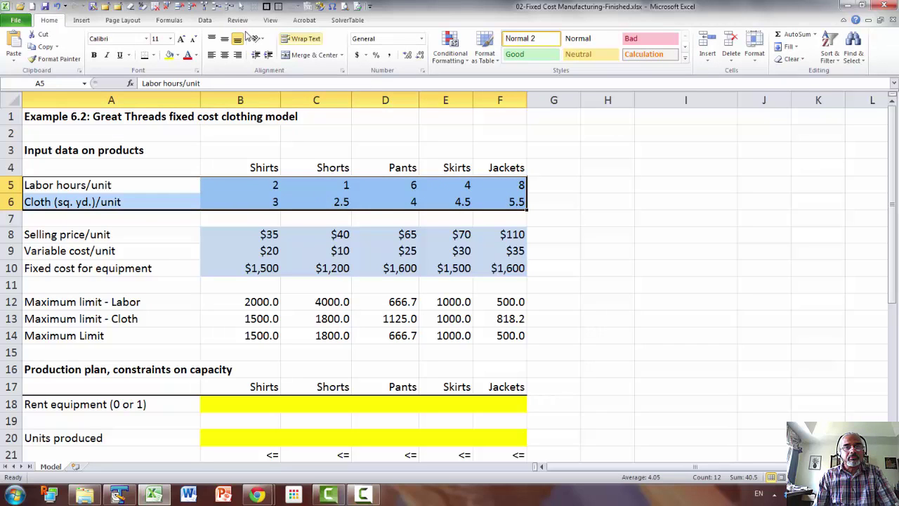
pyautogui.click(170, 20)
pyautogui.click(365, 59)
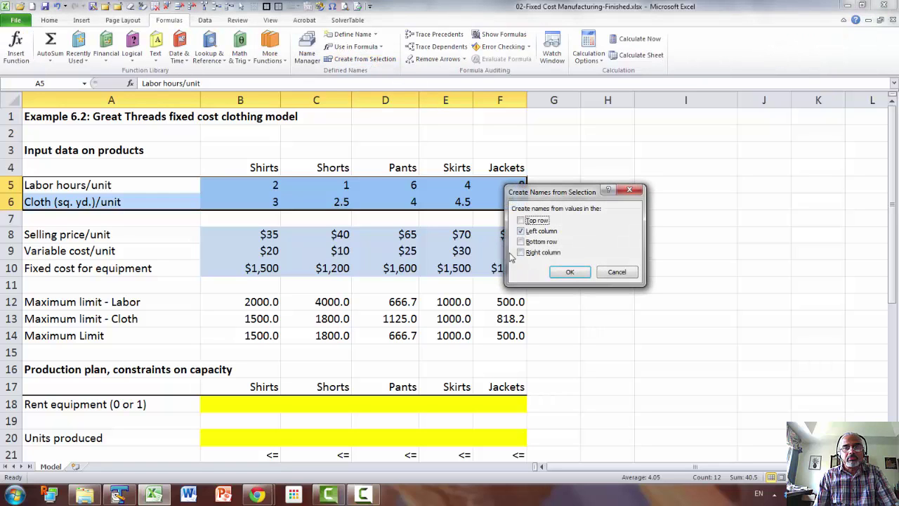
pyautogui.click(572, 274)
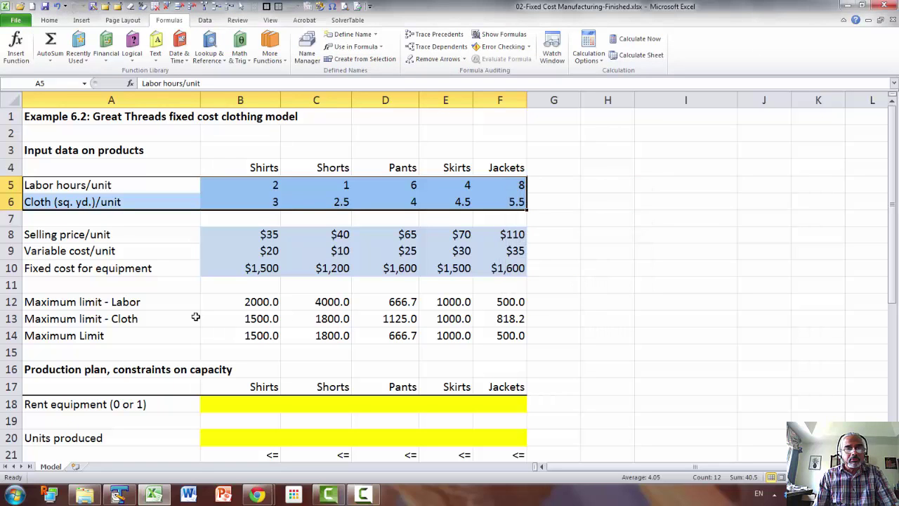
# Create range names from the left-column labels for selling price, variable cost and fixed cost, A8:F10
pyautogui.click(49, 269)
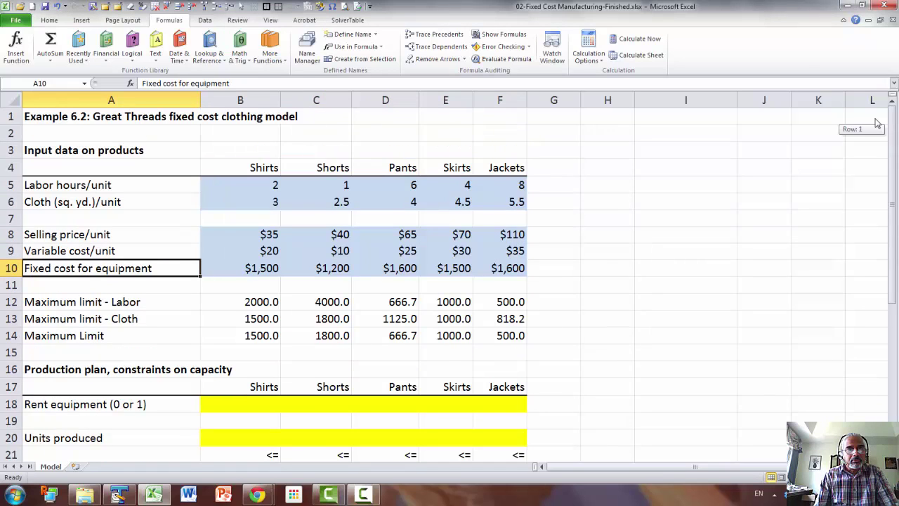
pyautogui.moveTo(62, 237); pyautogui.dragTo(518, 261)
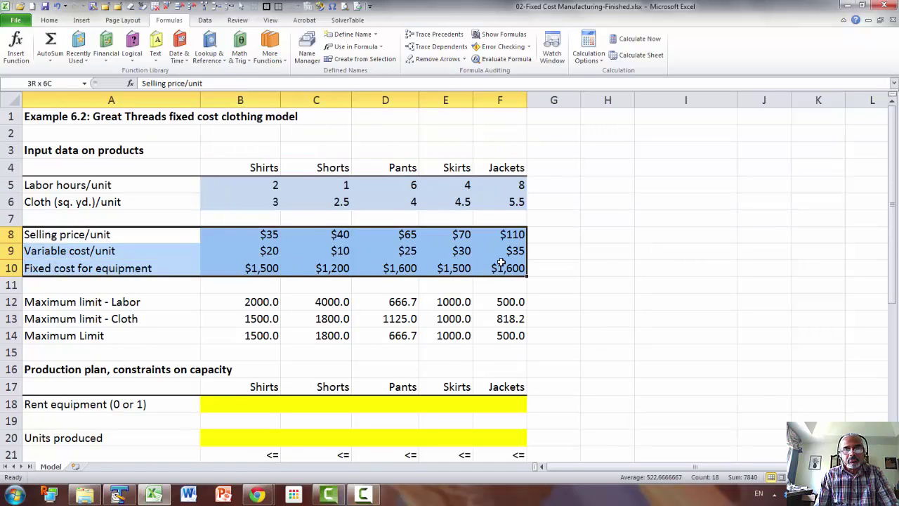
pyautogui.click(362, 59)
pyautogui.click(570, 272)
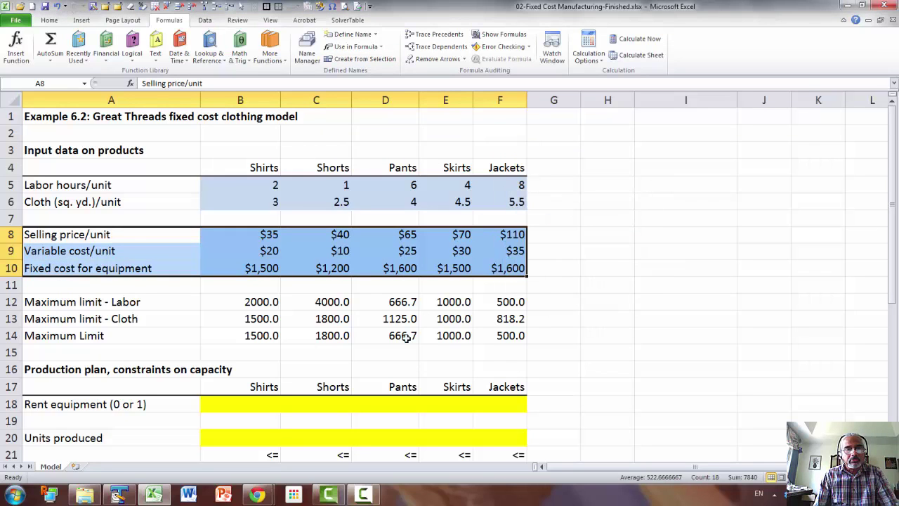
# Create range names from the left-column labels for the rent equipment and units produced rows, A18:F18 and A20:F20
pyautogui.moveTo(73, 402); pyautogui.dragTo(494, 405)
pyautogui.keyDown('ctrl'); pyautogui.moveTo(48, 438); pyautogui.dragTo(498, 443); pyautogui.keyUp('ctrl')
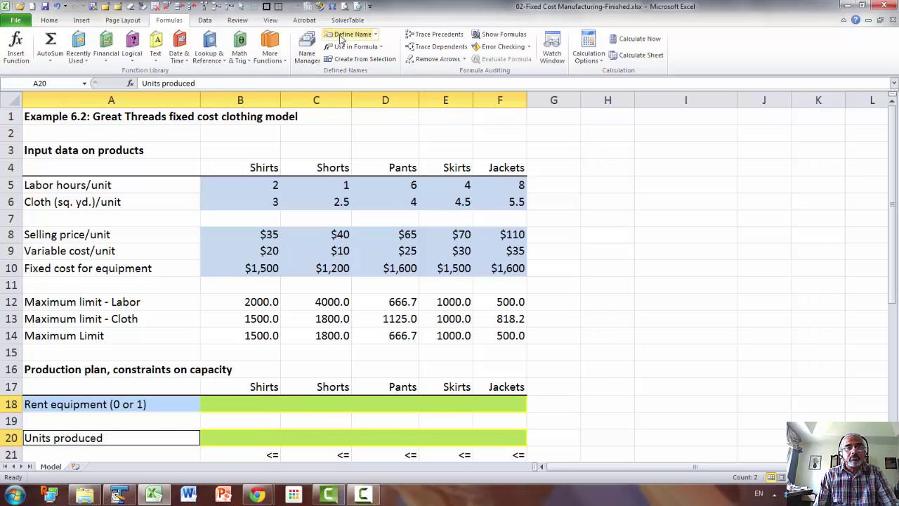
pyautogui.click(364, 59)
pyautogui.click(570, 272)
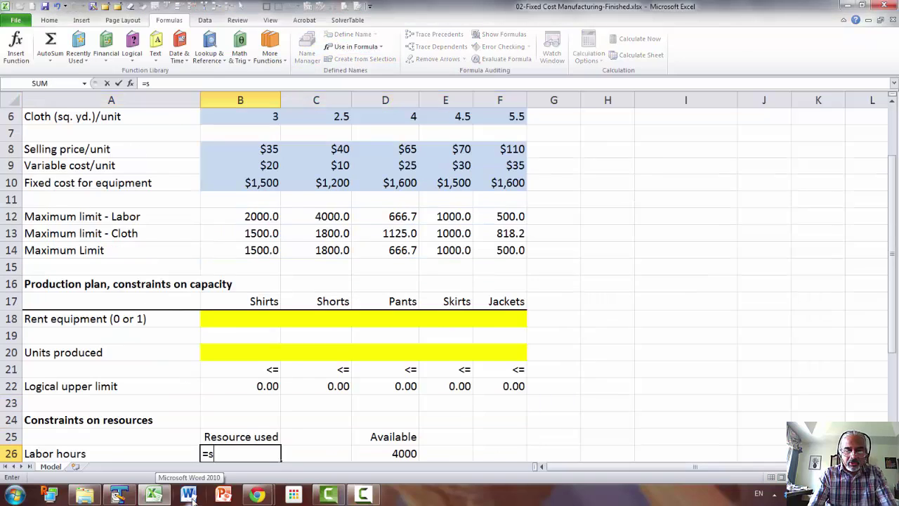
# Enter =SUMPRODUCT(Units_produced,Labor_hours_unit) in B26 for the labor hours used
pyautogui.write('ump')
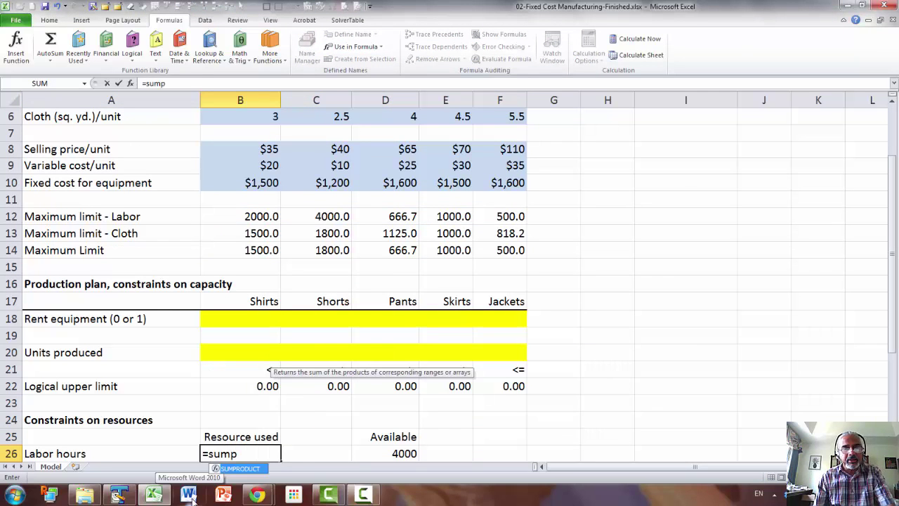
pyautogui.press('Tab')
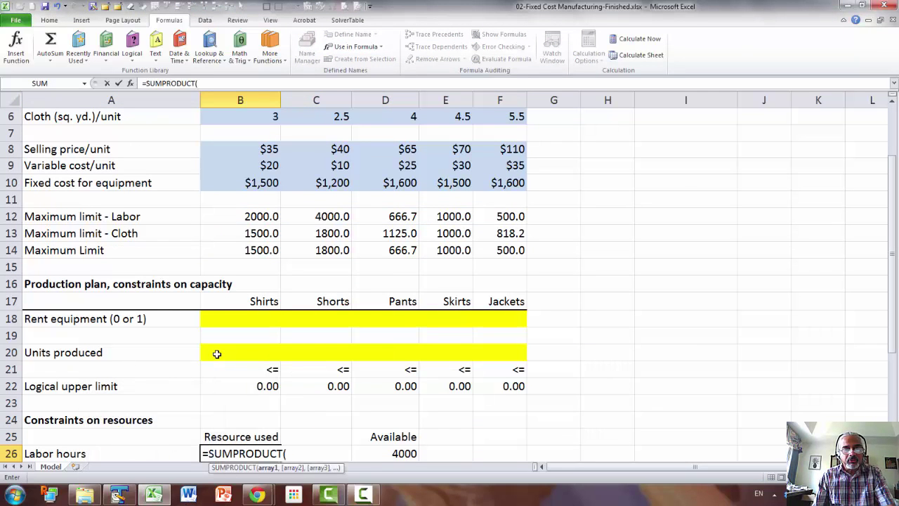
pyautogui.moveTo(217, 353); pyautogui.dragTo(502, 353)
pyautogui.write(',')
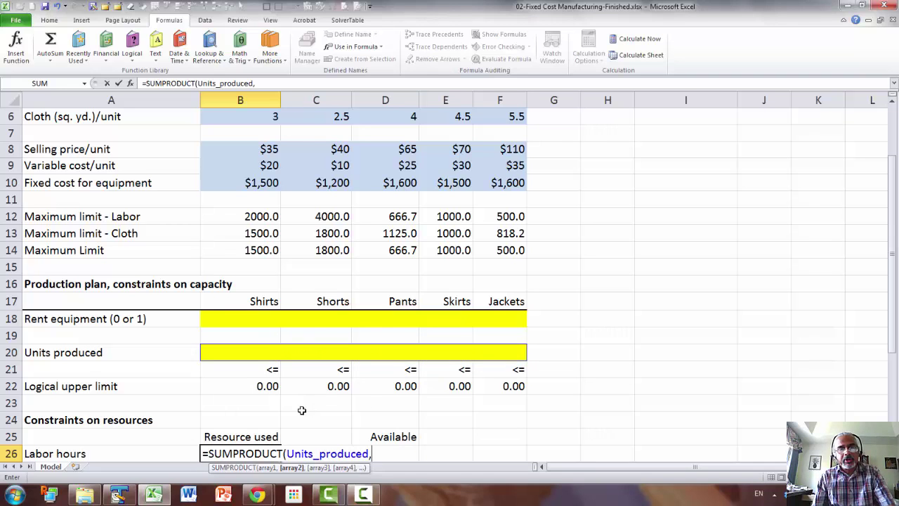
pyautogui.scroll(2, 253, 384)
pyautogui.moveTo(255, 191); pyautogui.dragTo(492, 188)
pyautogui.write(')')
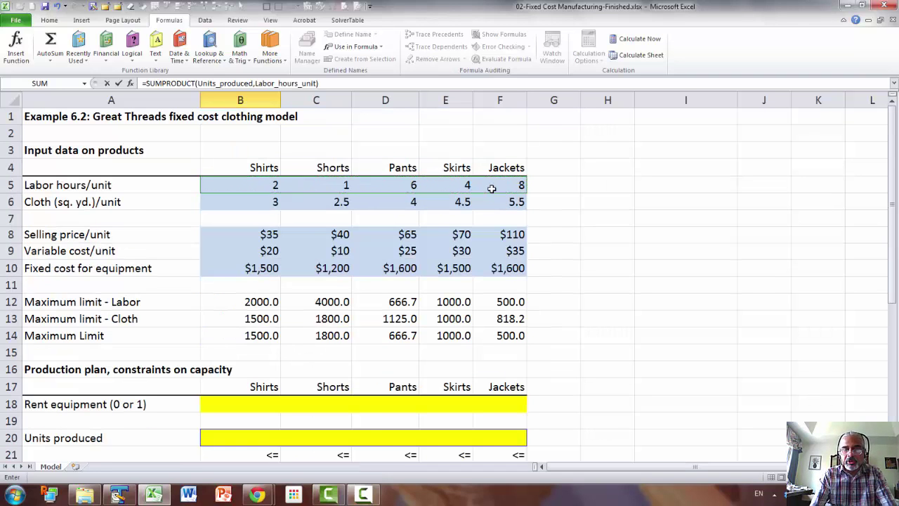
pyautogui.press('Return')
# Enter a SUMPRODUCT formula in B27 for the cloth used, multiplying Units_produced by the cloth per unit row B6:F6
pyautogui.scroll(-1, 485, 191)
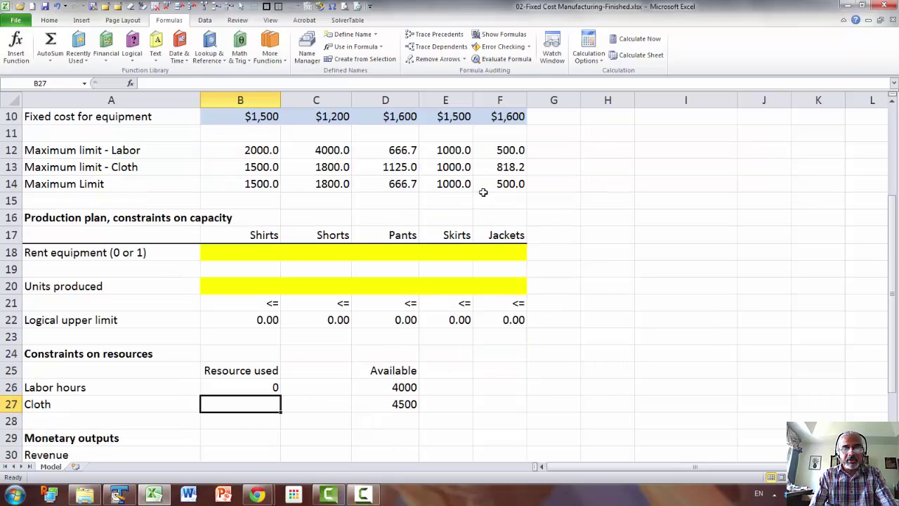
pyautogui.write('=sump')
pyautogui.press('Tab')
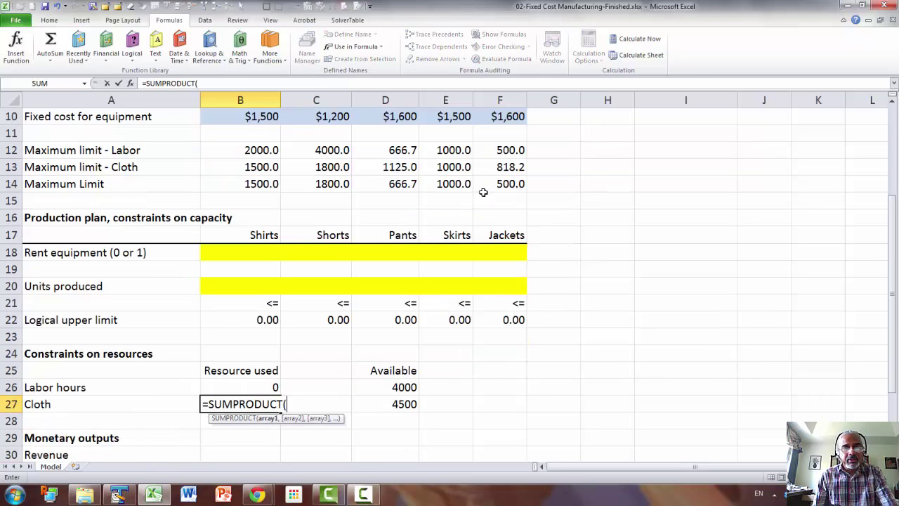
pyautogui.moveTo(237, 286); pyautogui.dragTo(485, 286)
pyautogui.write(',')
pyautogui.scroll(3, 297, 295)
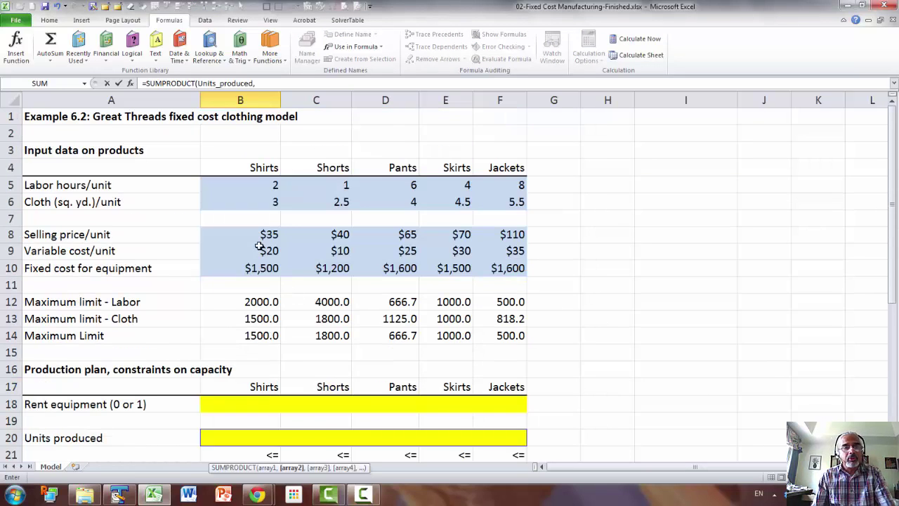
pyautogui.moveTo(255, 204); pyautogui.dragTo(479, 211)
pyautogui.write(')')
pyautogui.press('Return')
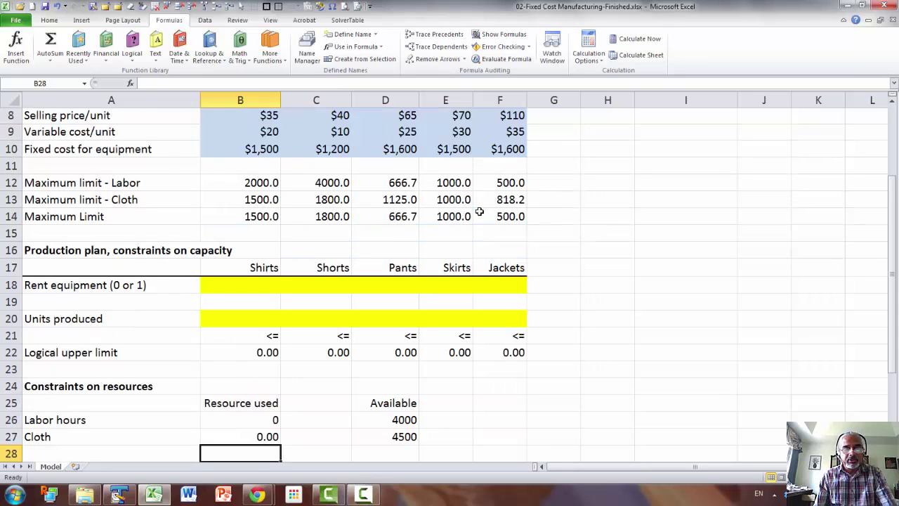
# Enter "<=" in C26 and C27 between the used and available amounts for labor hours and cloth
pyautogui.click(327, 417)
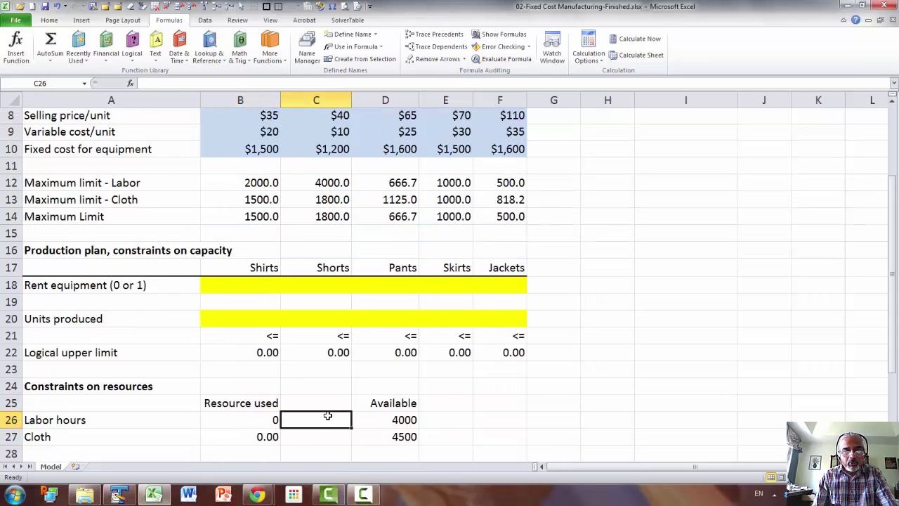
pyautogui.write('<=')
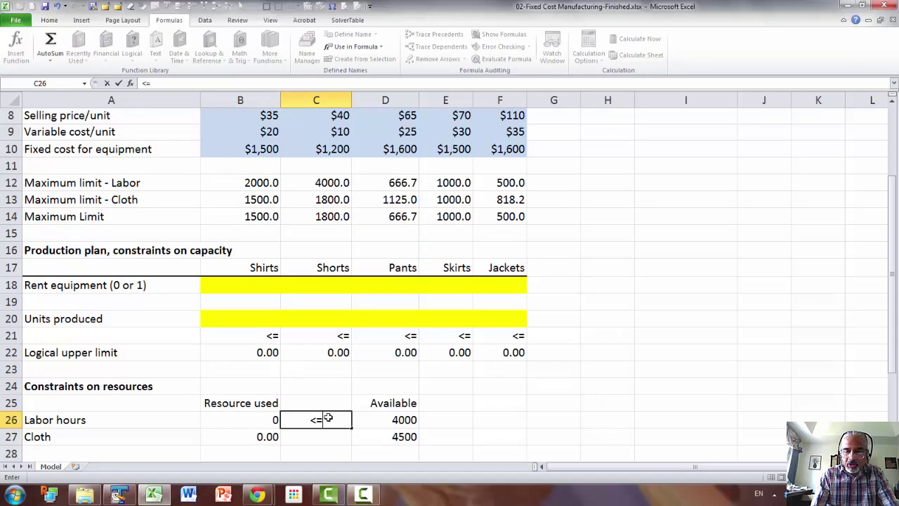
pyautogui.press('Return')
pyautogui.write('<=')
pyautogui.press('Return')
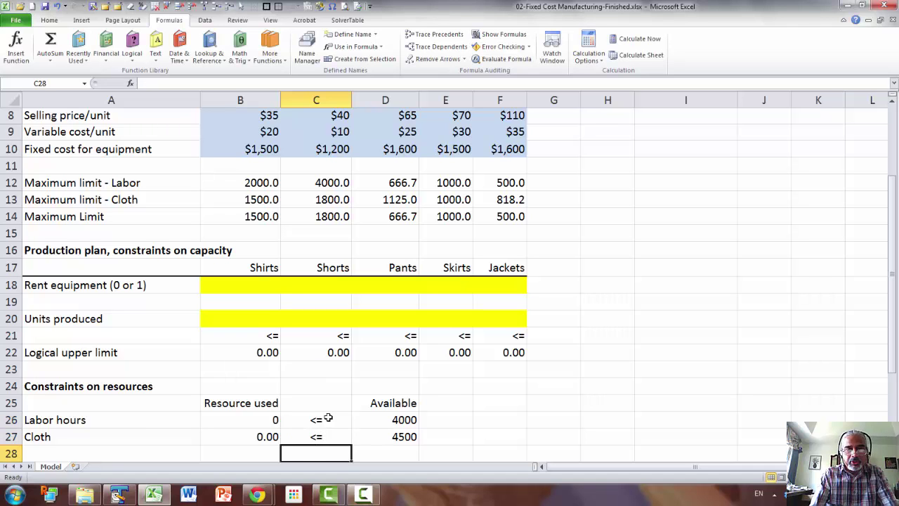
# Enter =SUMPRODUCT(Units_produced,Selling_price_unit) in B30 for the revenue
pyautogui.scroll(-4, 328, 418)
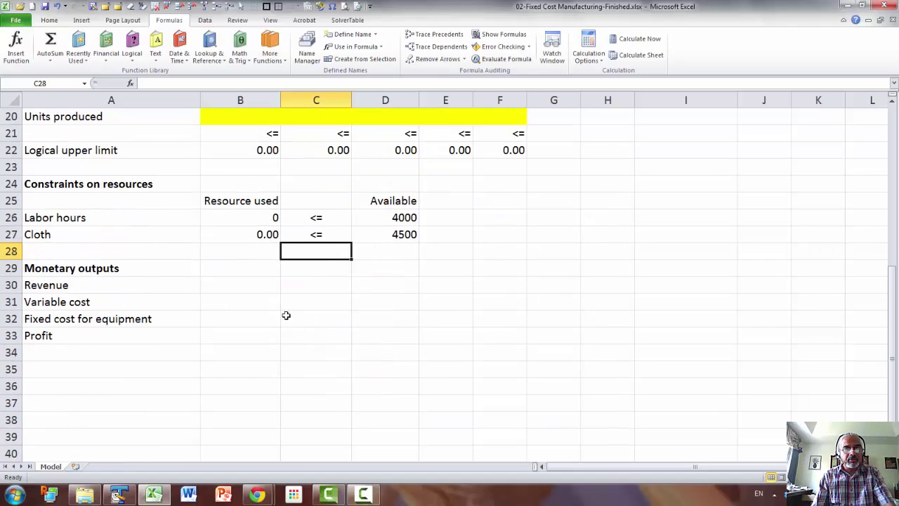
pyautogui.click(240, 291)
pyautogui.write('=sump')
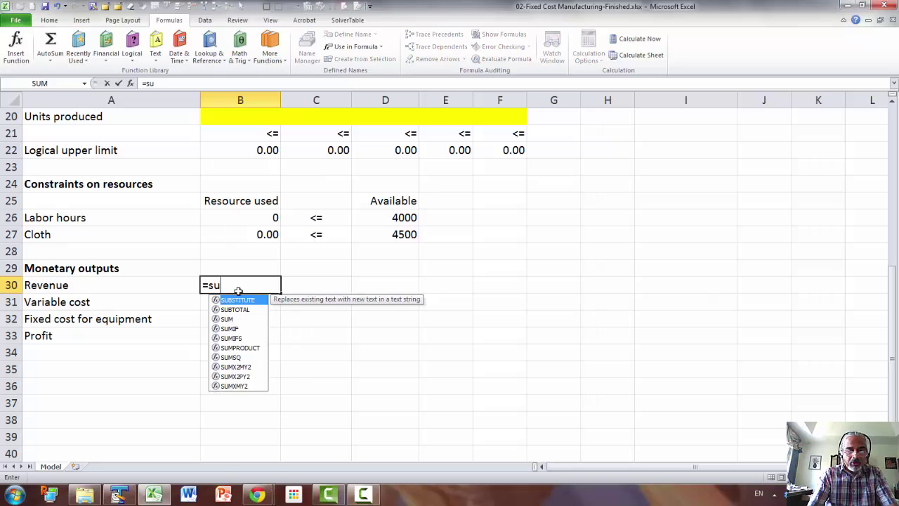
pyautogui.press('Tab')
pyautogui.scroll(2, 243, 210)
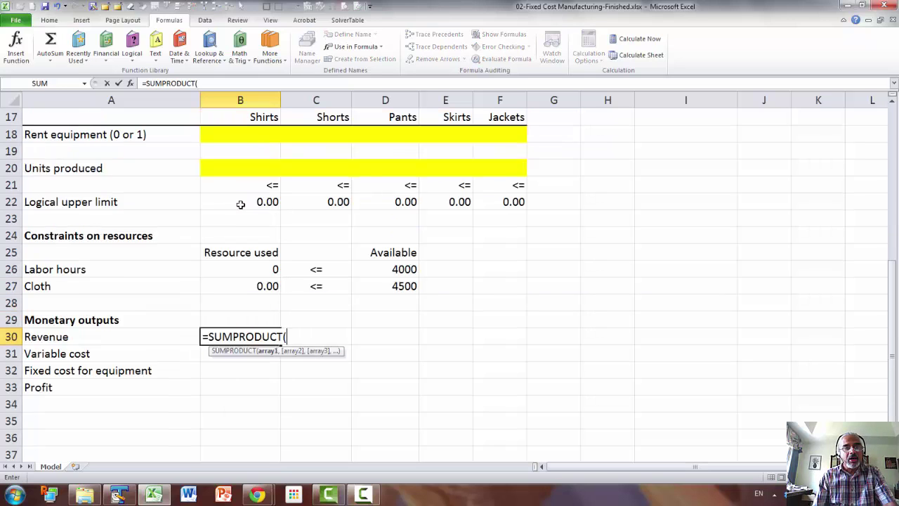
pyautogui.moveTo(232, 221); pyautogui.dragTo(485, 219)
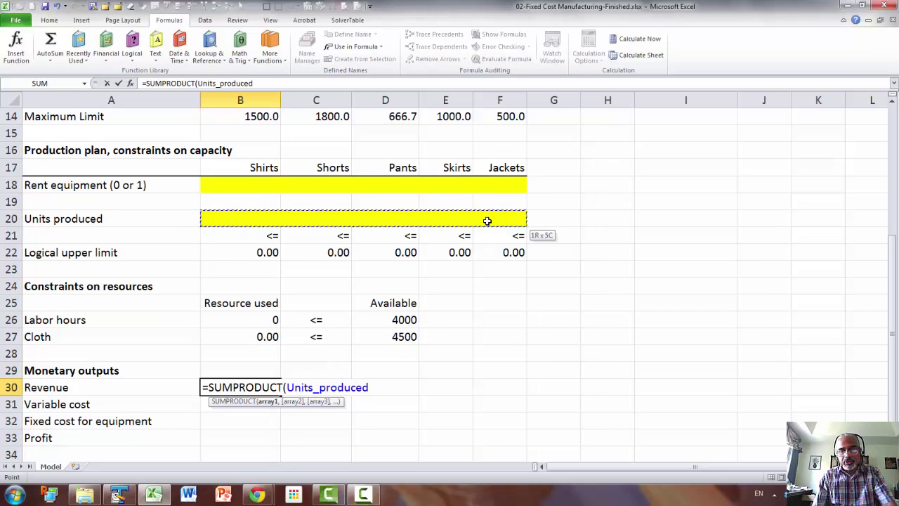
pyautogui.write(',')
pyautogui.scroll(3, 189, 259)
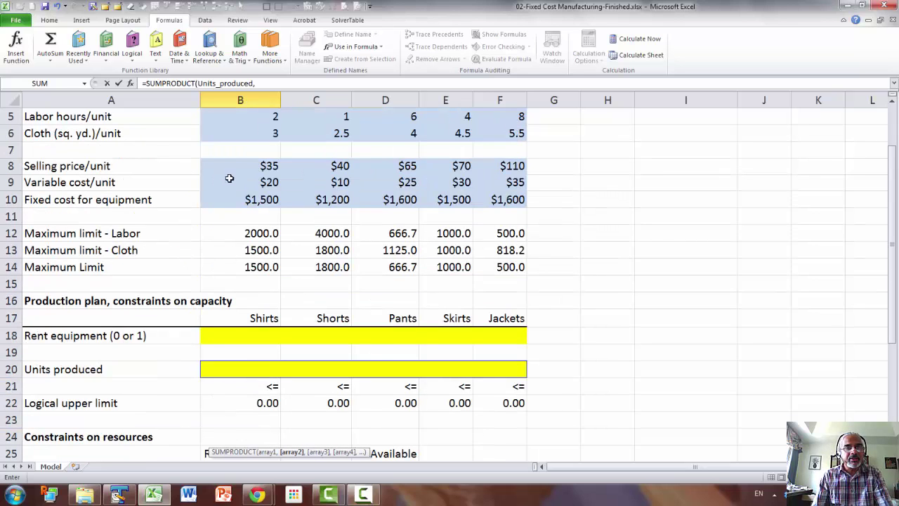
pyautogui.moveTo(242, 170); pyautogui.dragTo(507, 168)
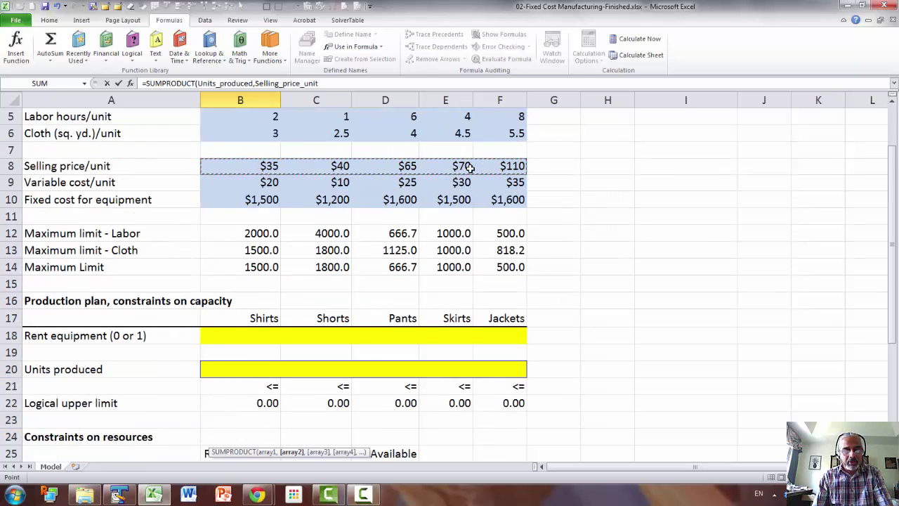
pyautogui.press('Return')
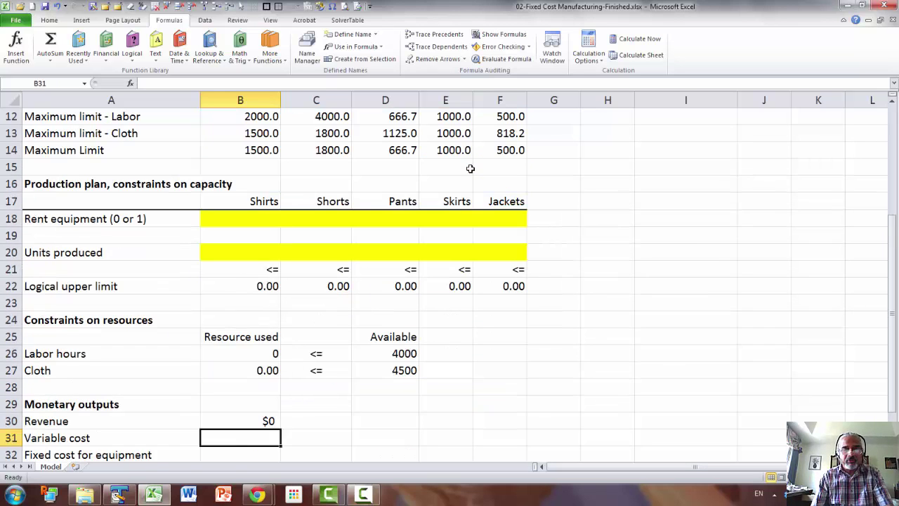
# Enter =SUMPRODUCT(Units_produced,Variable_cost_unit) in B31 for the variable cost
pyautogui.write('=sump')
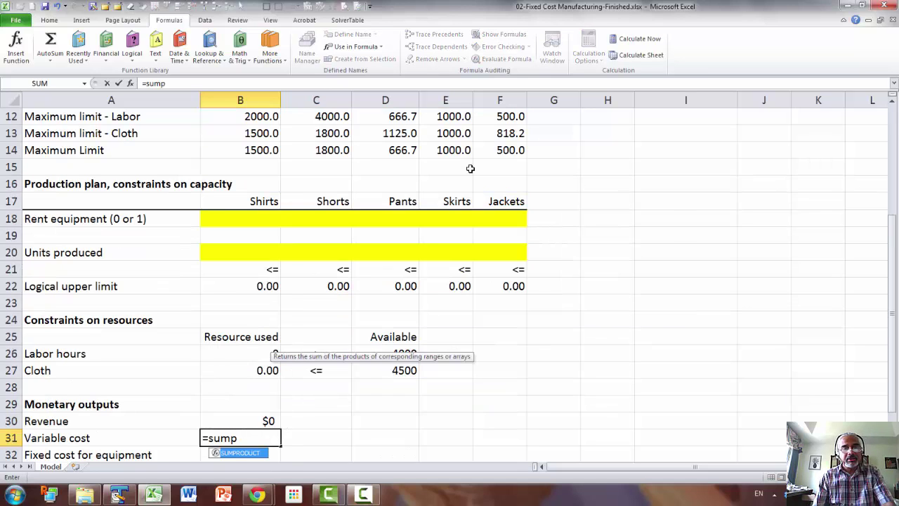
pyautogui.press('Tab')
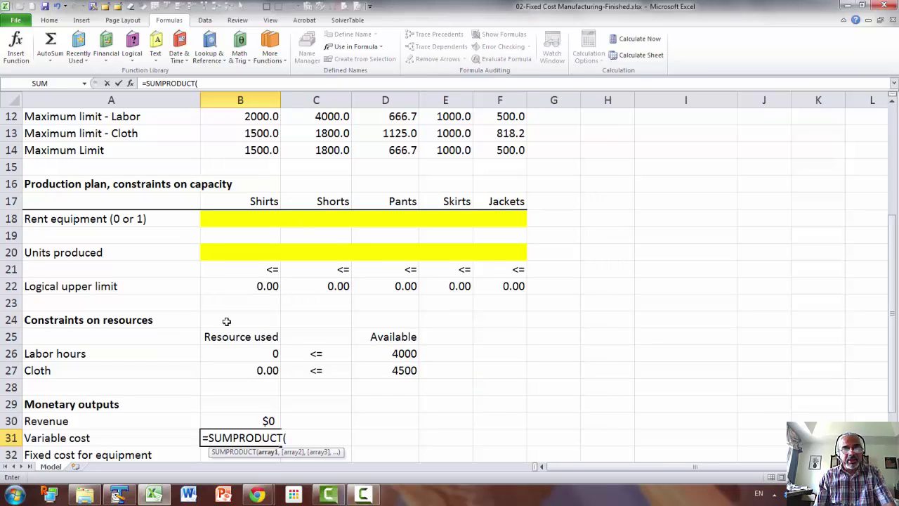
pyautogui.click(268, 254)
pyautogui.moveTo(268, 255); pyautogui.dragTo(482, 250)
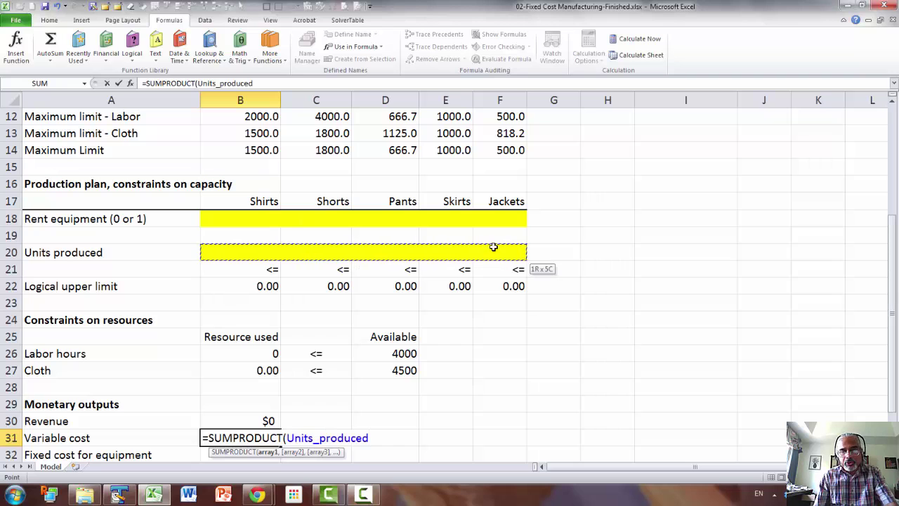
pyautogui.write(',')
pyautogui.scroll(4, 292, 276)
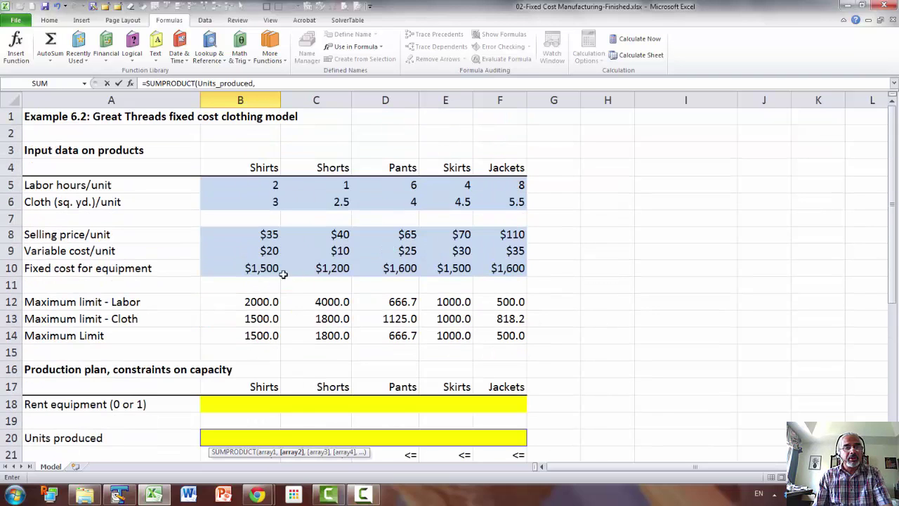
pyautogui.click(242, 252)
pyautogui.moveTo(323, 253); pyautogui.dragTo(490, 250)
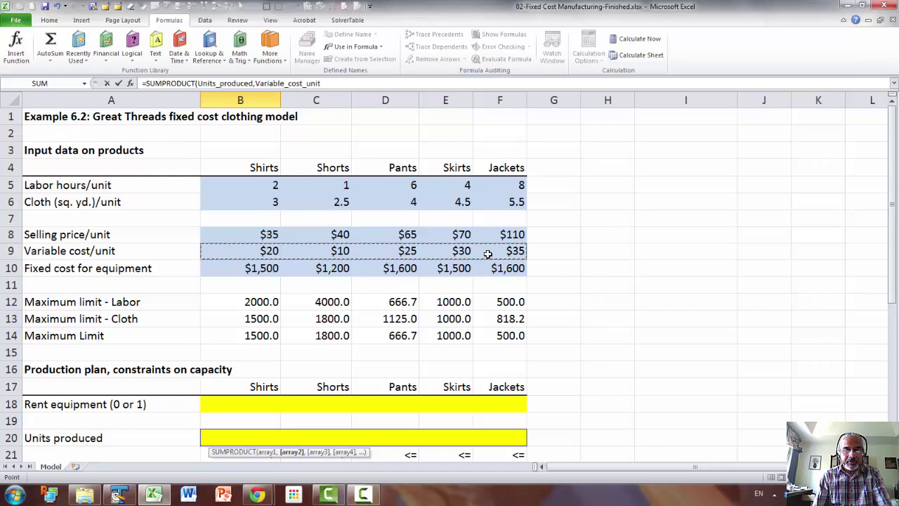
pyautogui.write(')')
pyautogui.press('Return')
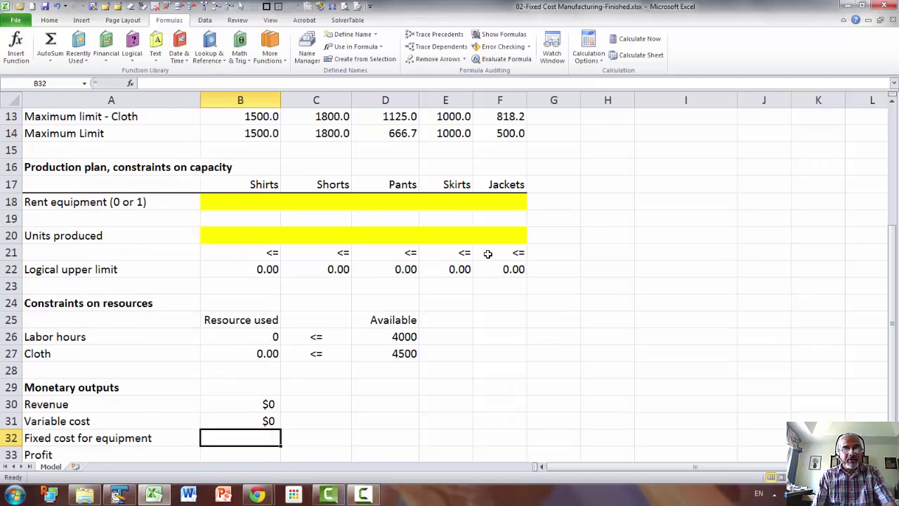
# Enter =SUMPRODUCT(Rent_equipment__0_or_1,Fixed_cost_for_equipment) in B32 for the fixed cost for equipment
pyautogui.write('=')
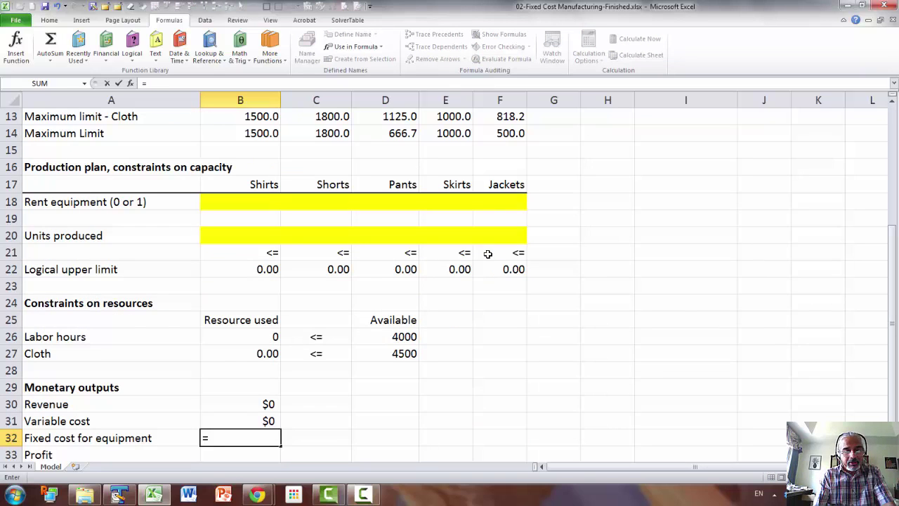
pyautogui.write('sump')
pyautogui.press('Tab')
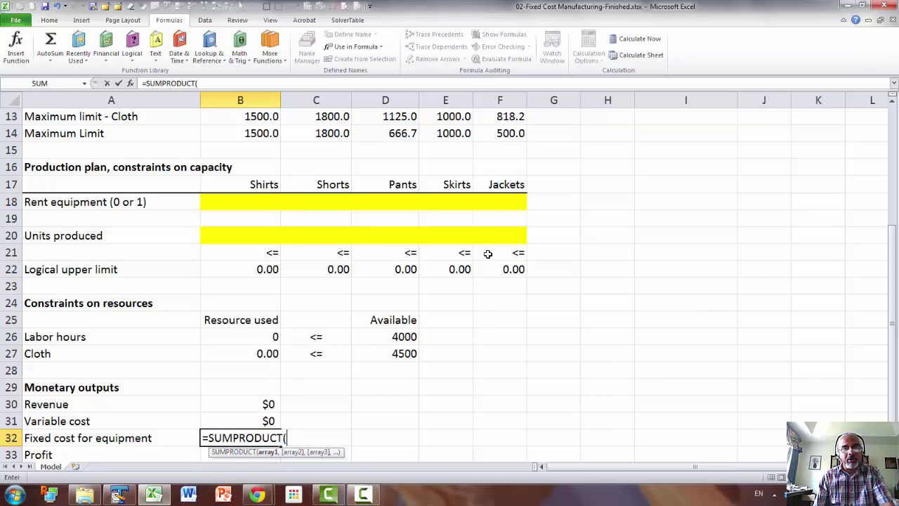
pyautogui.moveTo(237, 207); pyautogui.dragTo(495, 207)
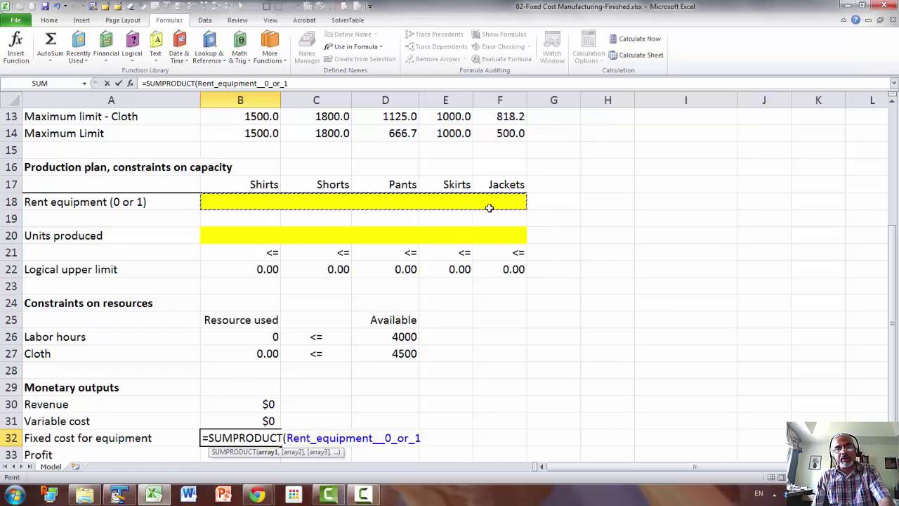
pyautogui.write(',')
pyautogui.scroll(3, 307, 227)
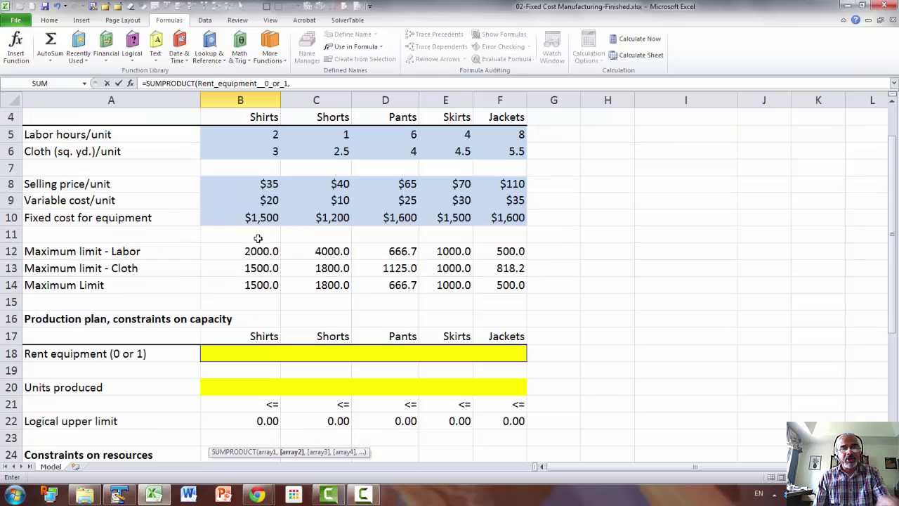
pyautogui.moveTo(231, 216); pyautogui.dragTo(478, 219)
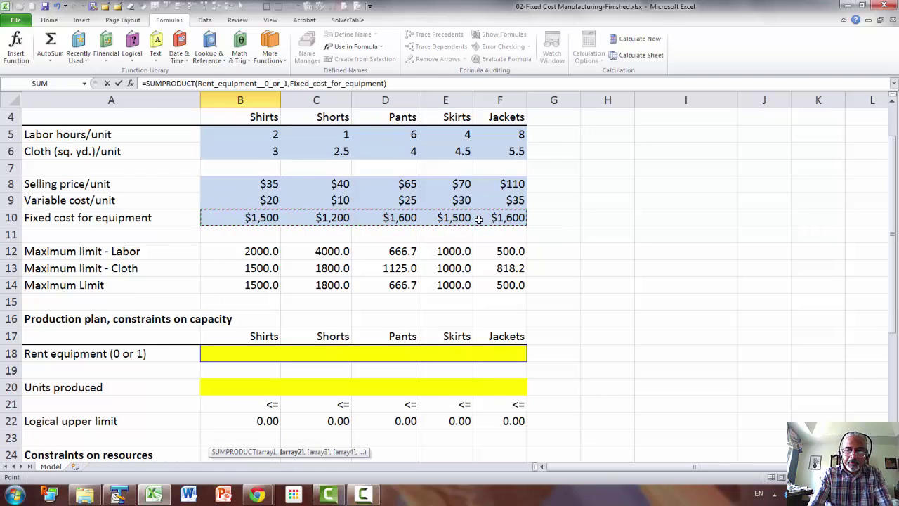
pyautogui.press('Return')
# Enter =B30-B31-B32 in B33 to calculate profit as revenue minus the variable and fixed costs
pyautogui.write('=')
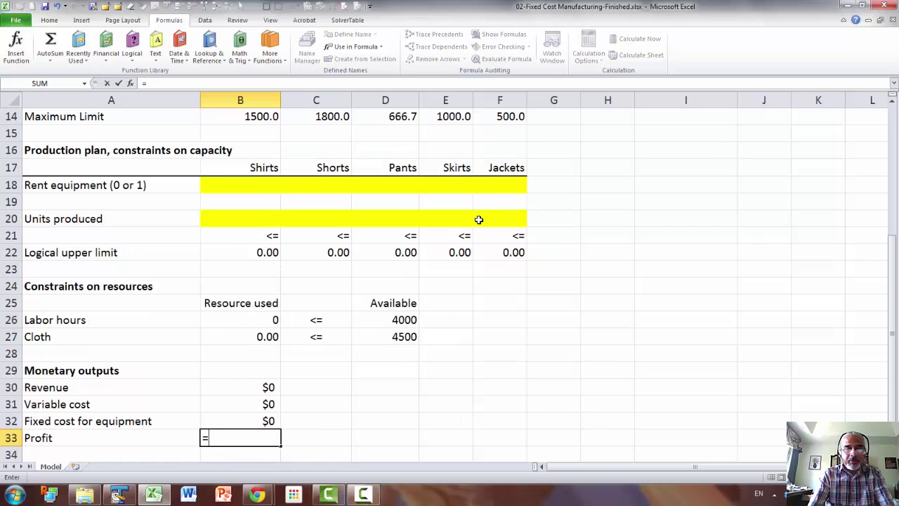
pyautogui.press('Up')
pyautogui.press('Up')
pyautogui.press('Up')
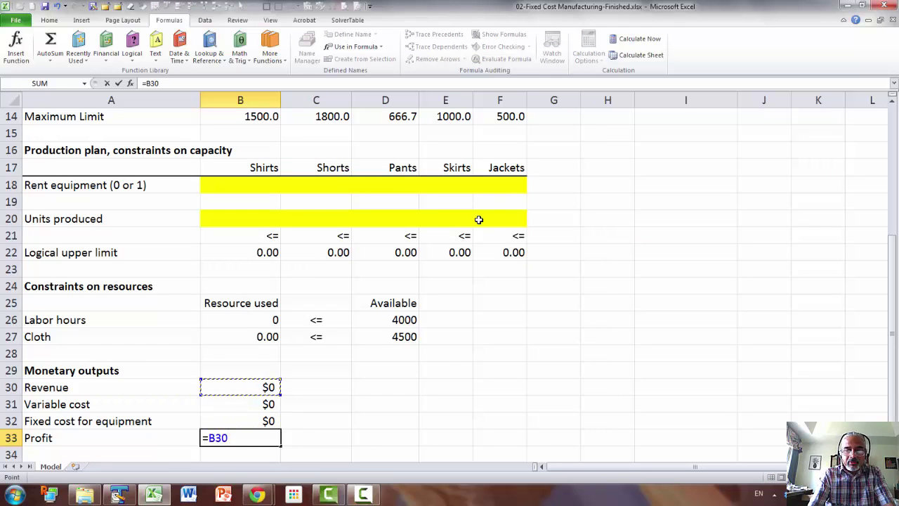
pyautogui.write('-')
pyautogui.press('Up')
pyautogui.press('Up')
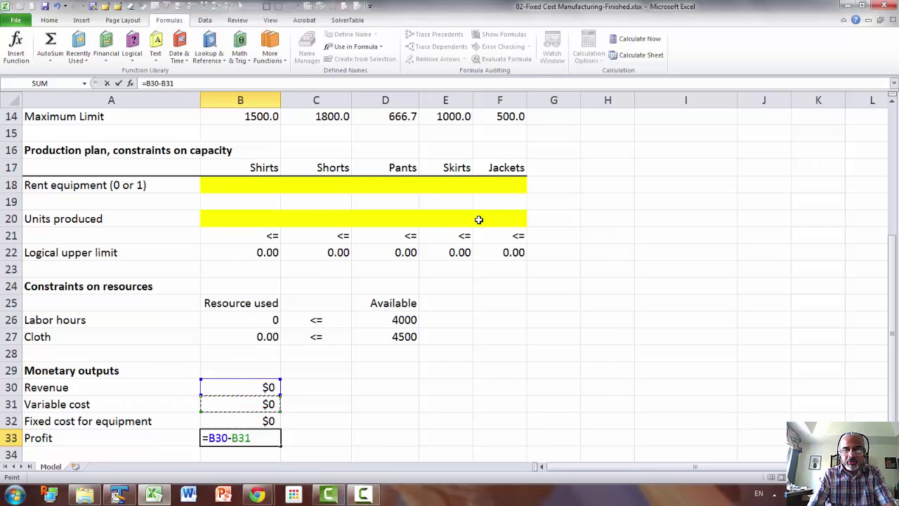
pyautogui.write('-')
pyautogui.press('Up')
pyautogui.press('Return')
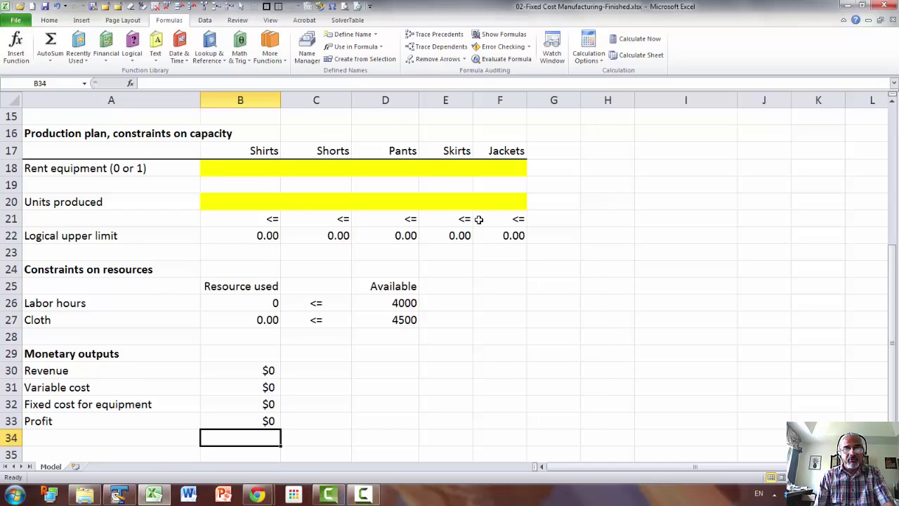
# Shade the profit cell B33 with a light tan fill color
pyautogui.click(264, 421)
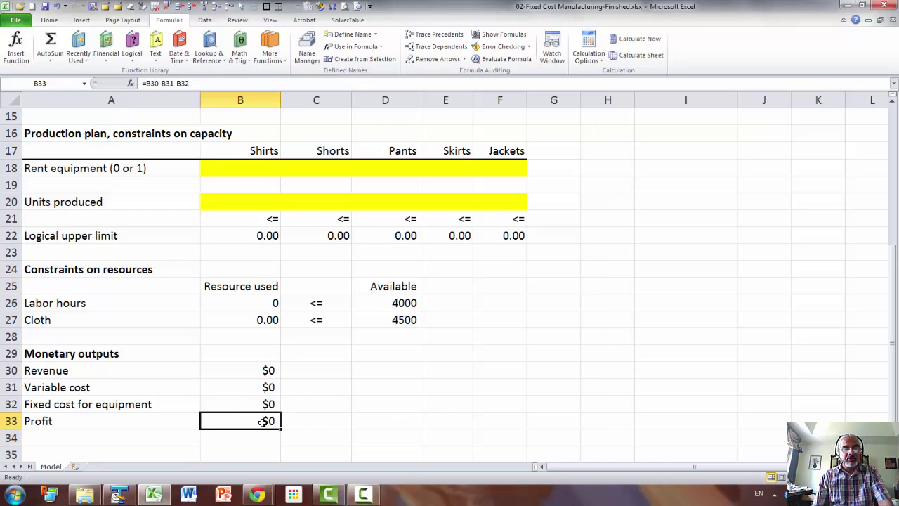
pyautogui.click(49, 21)
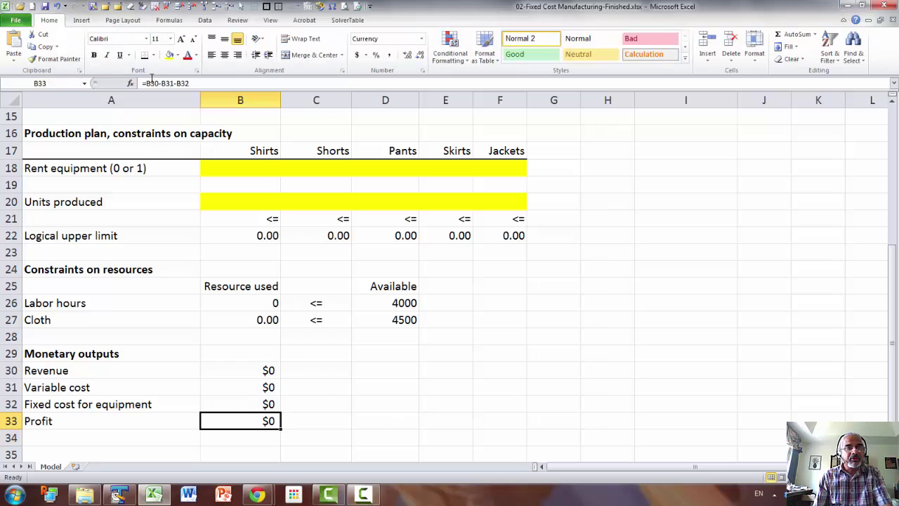
pyautogui.click(178, 57)
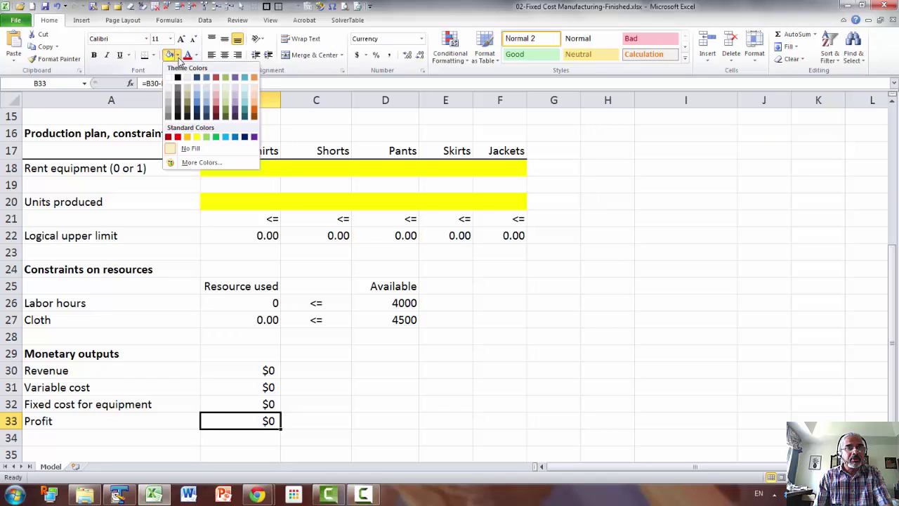
pyautogui.click(187, 93)
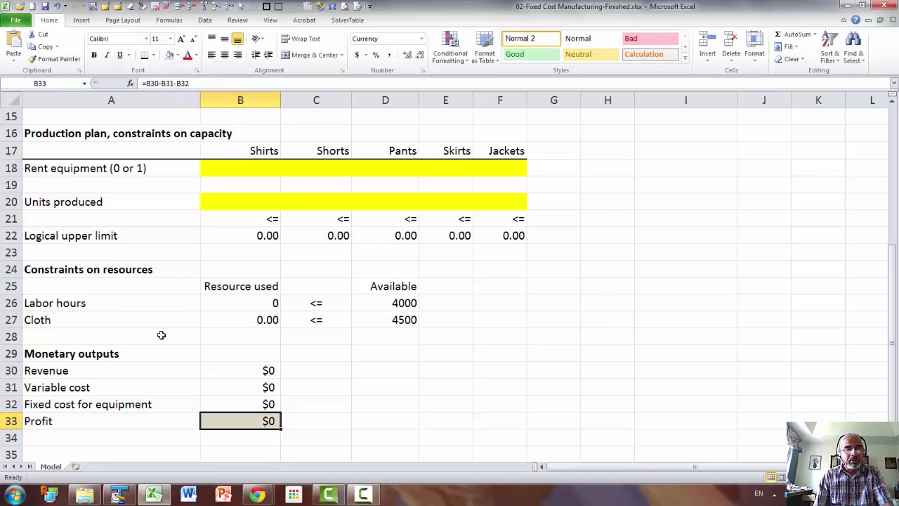
# Create a range name for the profit cell from its left-column label, using A33:B33
pyautogui.moveTo(52, 423); pyautogui.dragTo(228, 422)
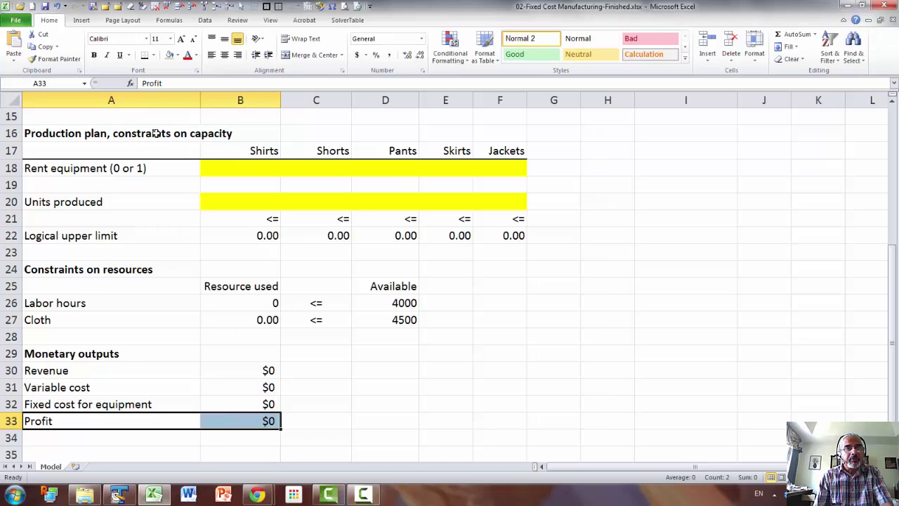
pyautogui.click(182, 20)
pyautogui.click(359, 59)
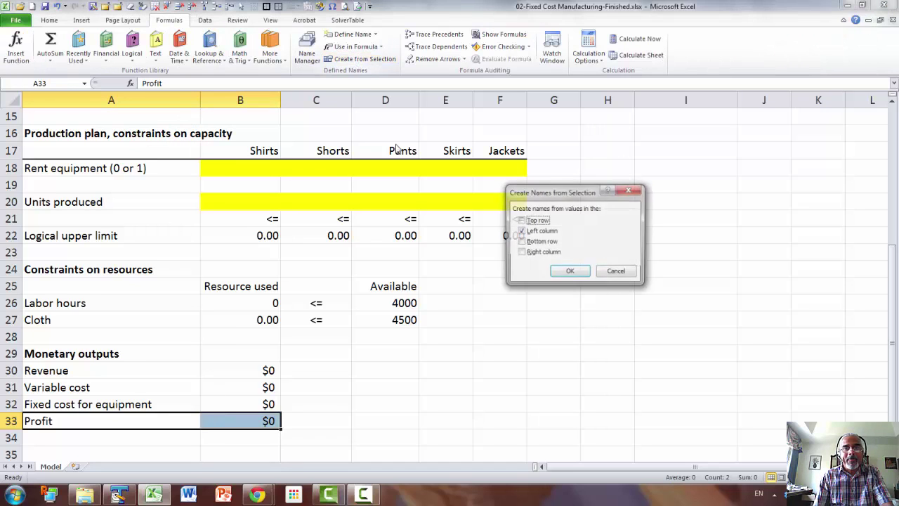
pyautogui.click(570, 272)
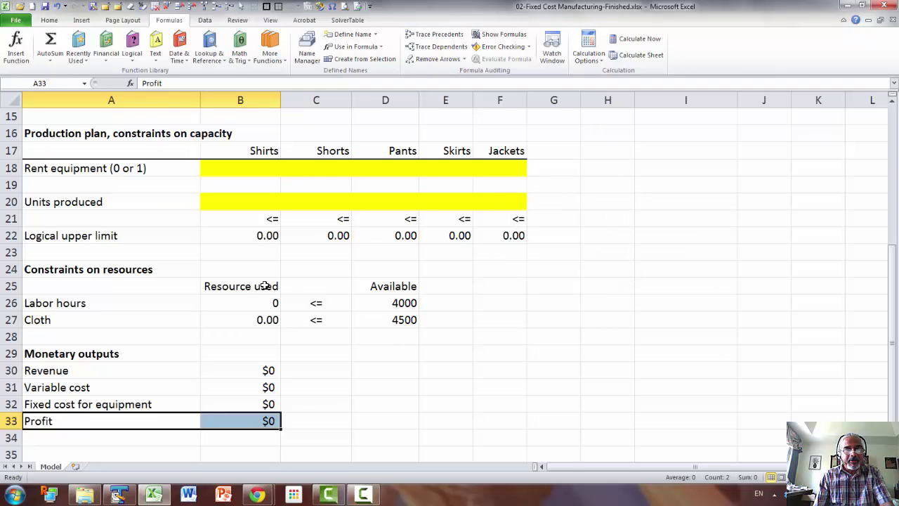
# Create range names from the top-row labels for the resource used and available columns, B25:B27 and D25:D27
pyautogui.moveTo(265, 284); pyautogui.dragTo(268, 319)
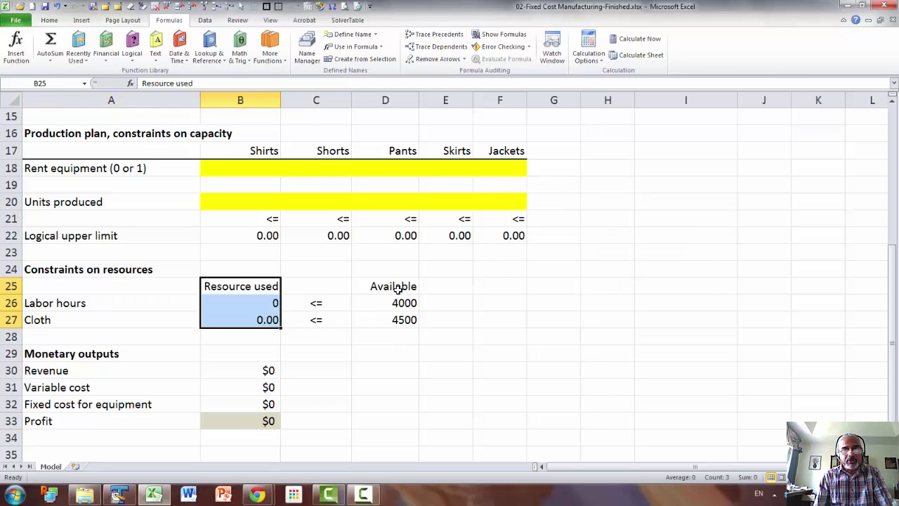
pyautogui.keyDown('ctrl'); pyautogui.moveTo(398, 289); pyautogui.dragTo(398, 322); pyautogui.keyUp('ctrl')
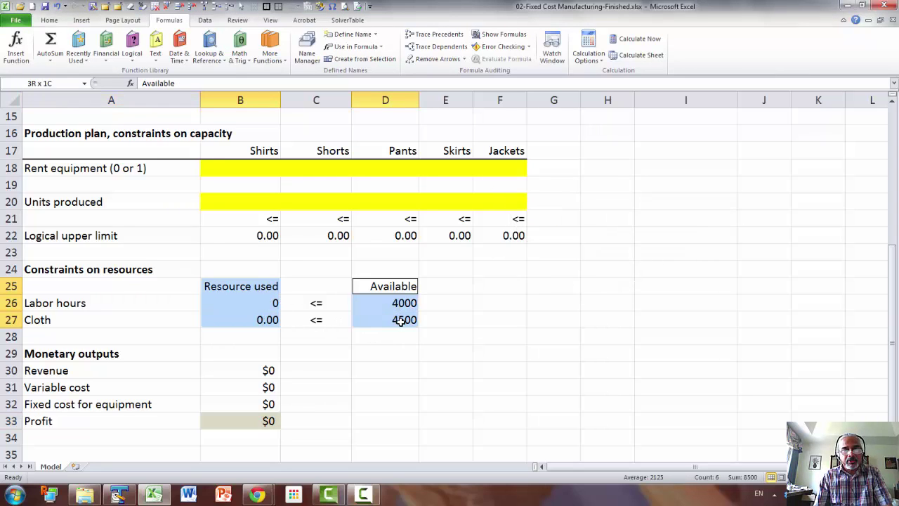
pyautogui.click(362, 60)
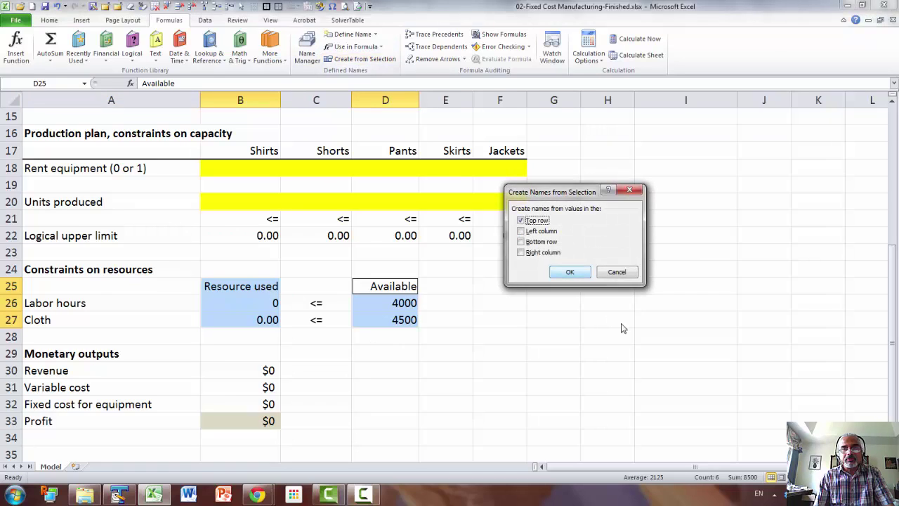
pyautogui.click(570, 272)
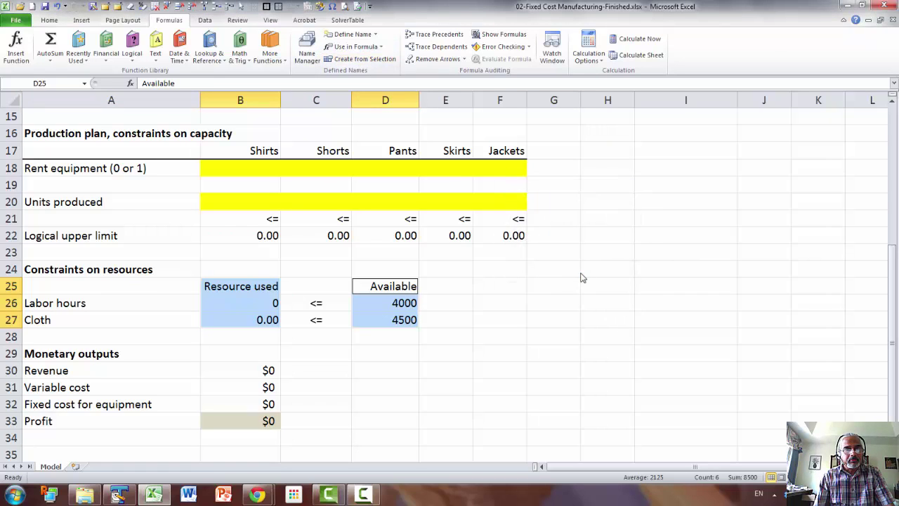
pyautogui.click(97, 321)
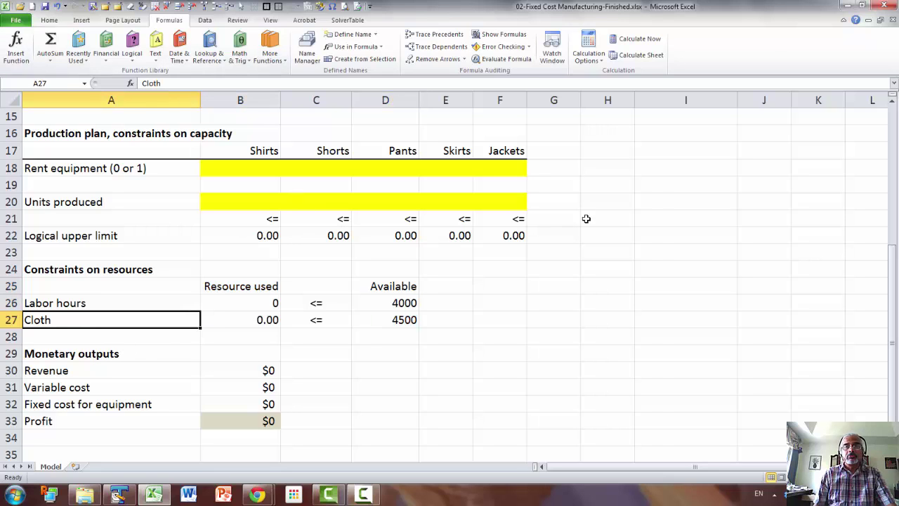
pyautogui.click(204, 20)
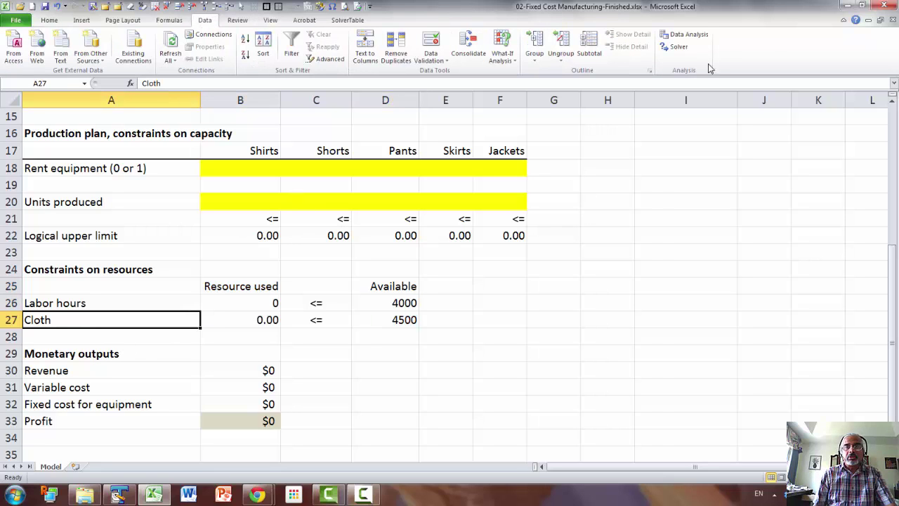
pyautogui.click(675, 46)
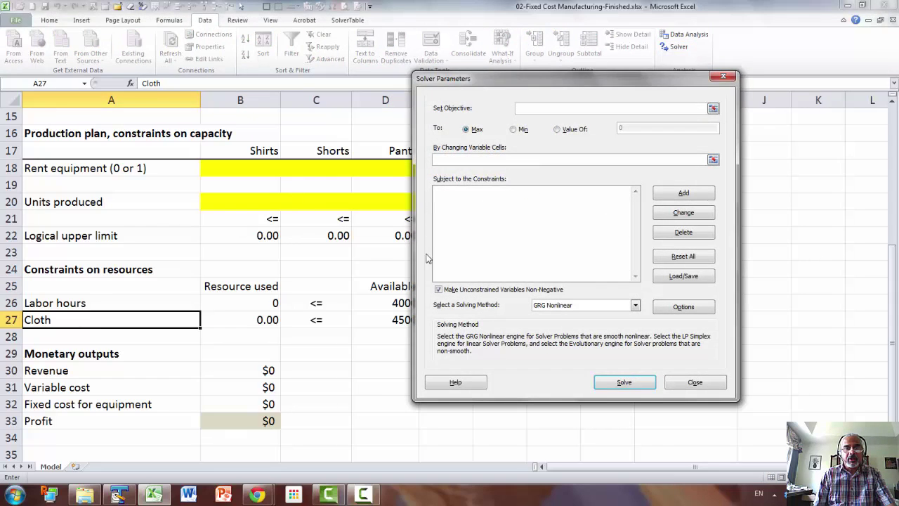
pyautogui.click(263, 420)
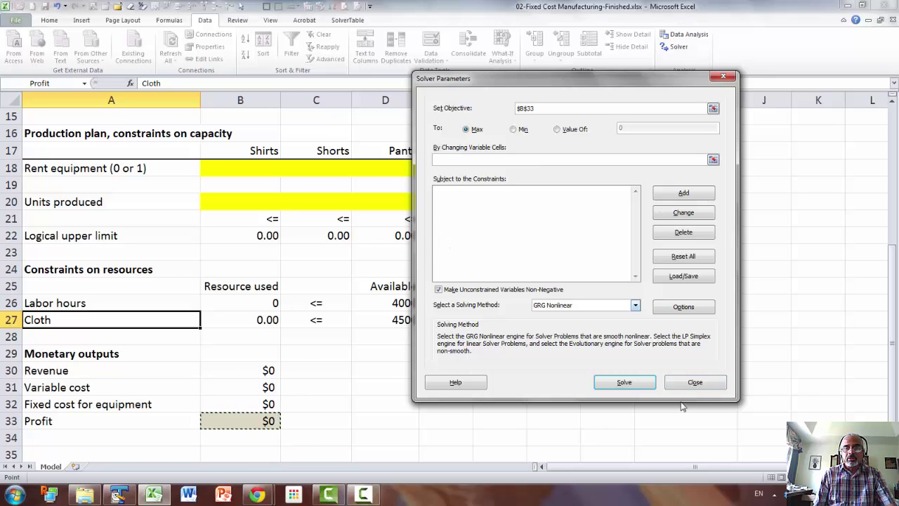
pyautogui.click(708, 385)
# Open Solver, reset all its options and cell selections, and set the profit cell B33 as the objective
pyautogui.click(267, 421)
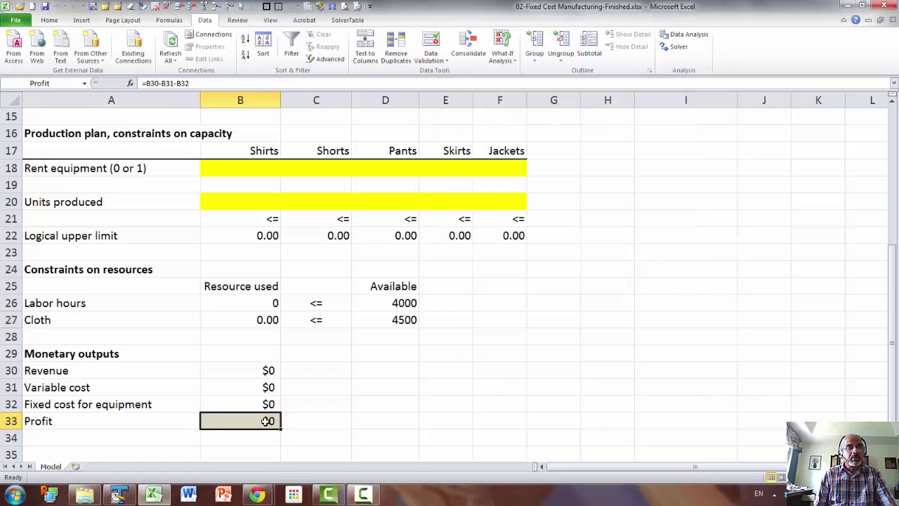
pyautogui.click(679, 48)
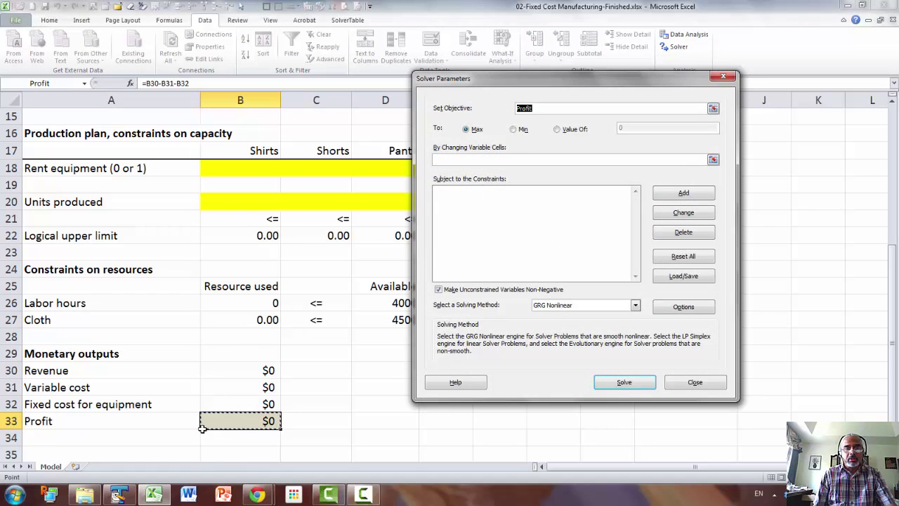
pyautogui.click(699, 262)
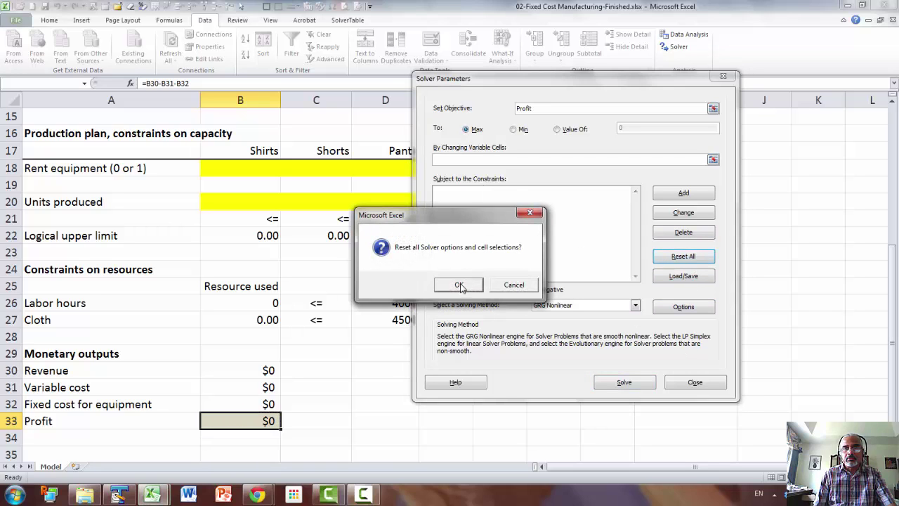
pyautogui.click(459, 285)
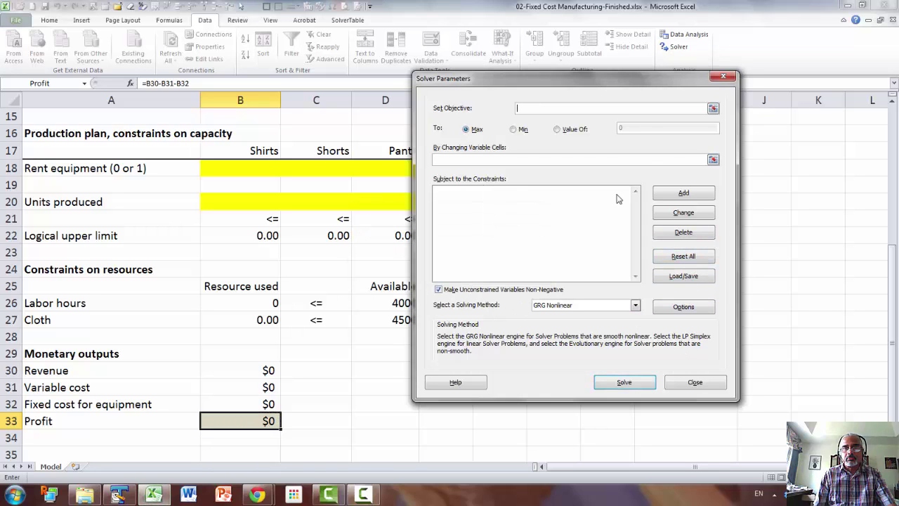
pyautogui.click(257, 420)
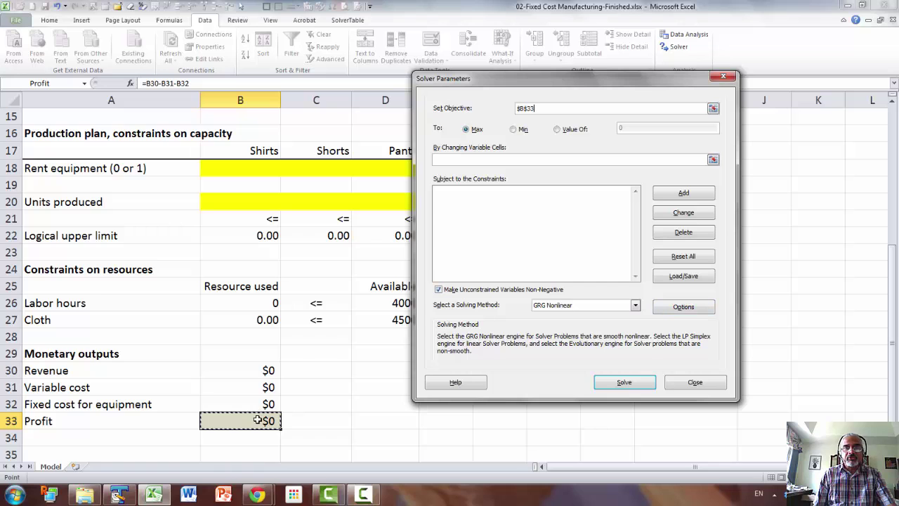
# Set Solver's changing variable cells to the rent equipment range B18:F18 and the units produced range B20:F20
pyautogui.click(466, 160)
pyautogui.moveTo(544, 74); pyautogui.dragTo(689, 139)
pyautogui.moveTo(208, 165); pyautogui.dragTo(483, 169)
pyautogui.write(',$B$20')
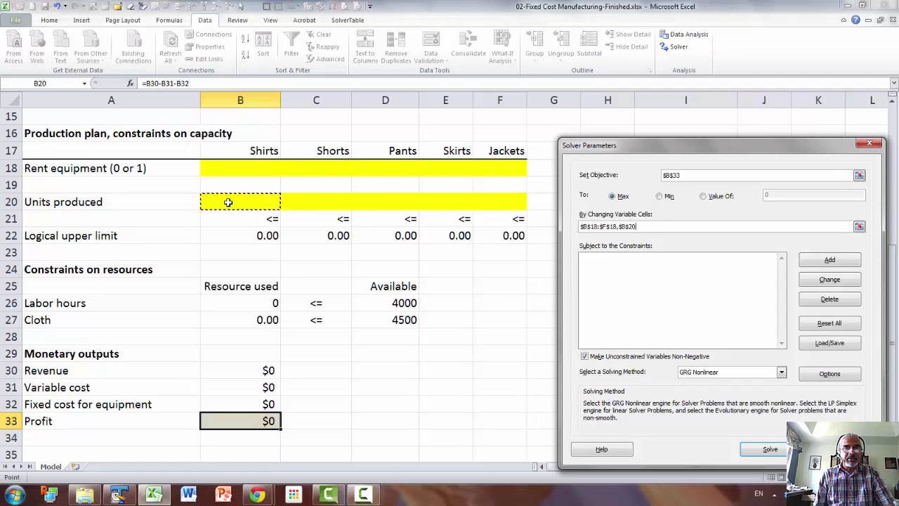
pyautogui.moveTo(227, 201); pyautogui.dragTo(503, 208)
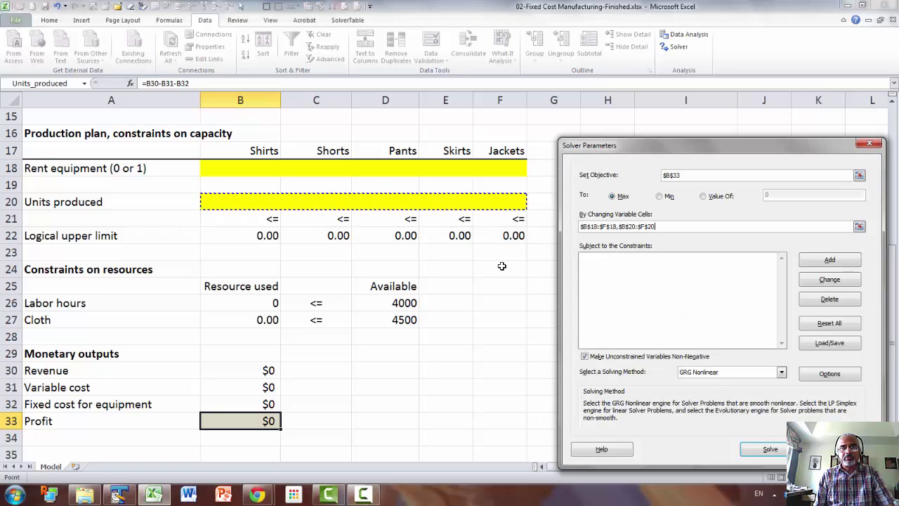
# Add a Solver constraint keeping resource used B26:B27 <= available D26:D27
pyautogui.click(848, 265)
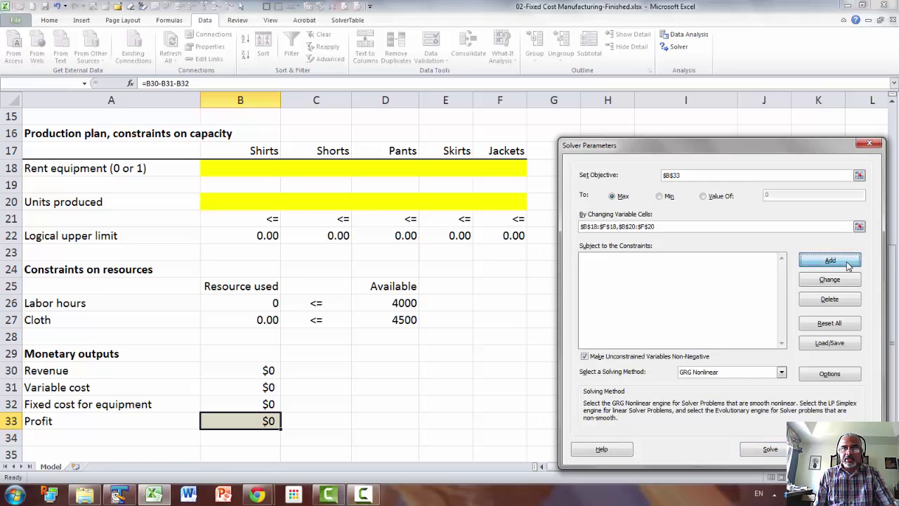
pyautogui.moveTo(271, 302); pyautogui.dragTo(267, 318)
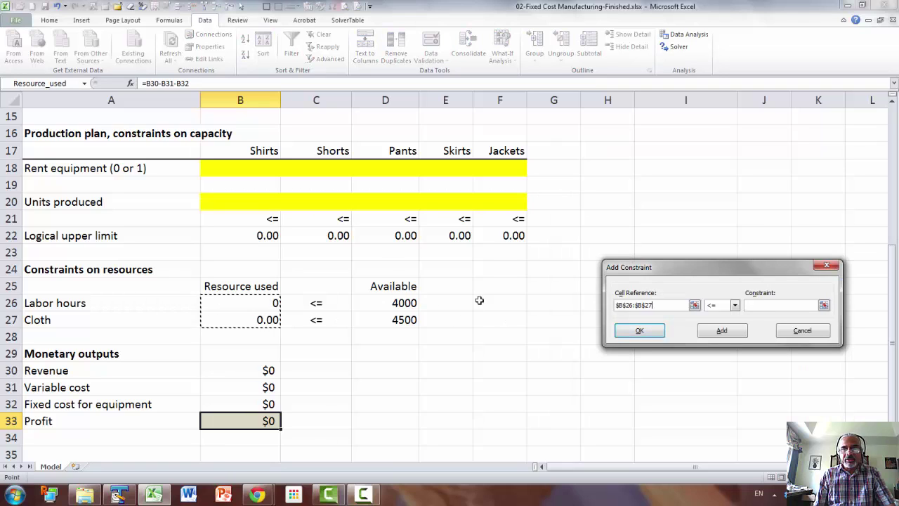
pyautogui.click(776, 307)
pyautogui.moveTo(408, 302); pyautogui.dragTo(404, 324)
pyautogui.click(710, 332)
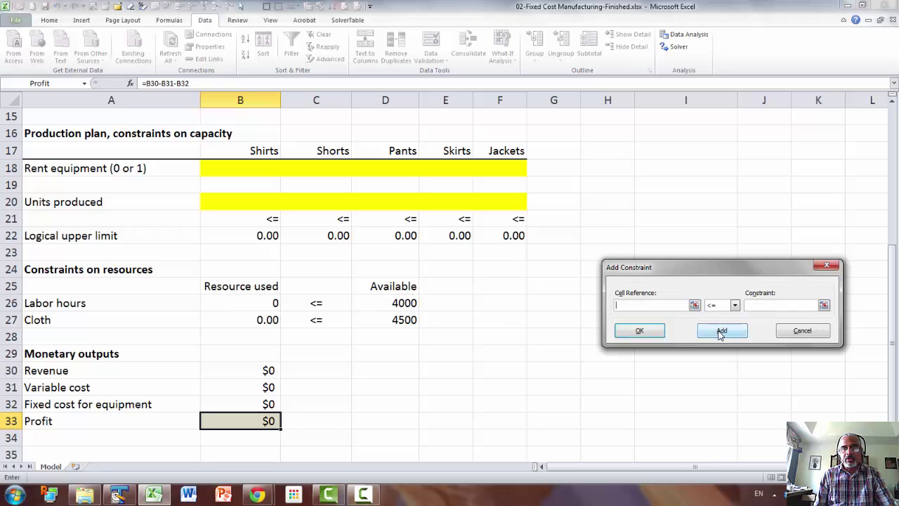
# Add a Solver constraint keeping units produced B20:F20 <= the logical upper limits B22:F22
pyautogui.moveTo(218, 201); pyautogui.dragTo(484, 206)
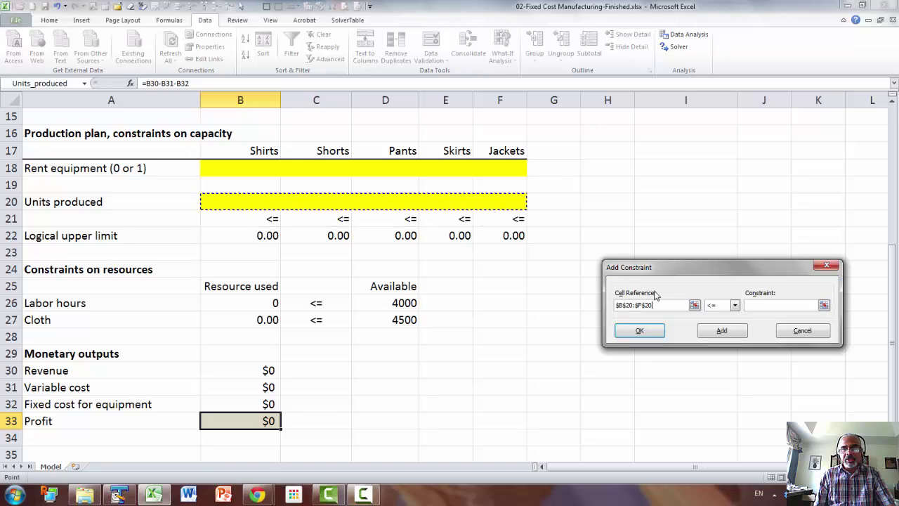
pyautogui.click(756, 306)
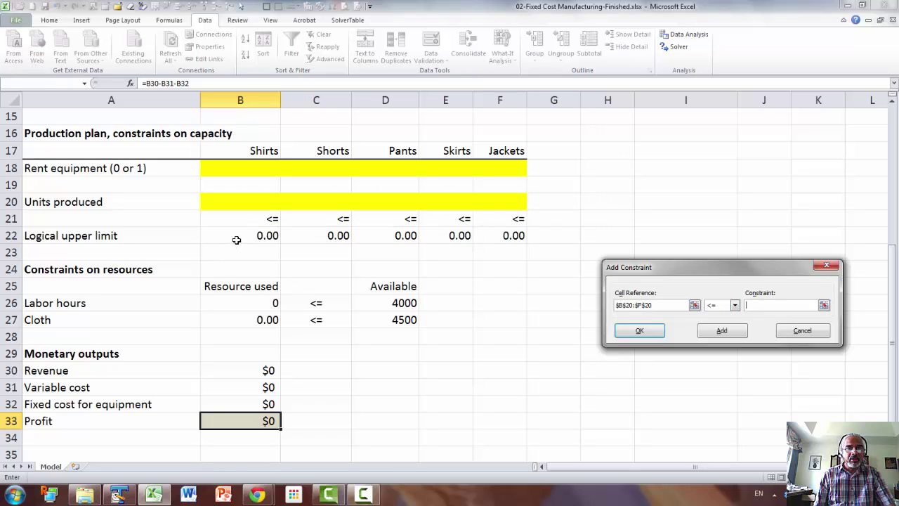
pyautogui.moveTo(238, 237); pyautogui.dragTo(485, 237)
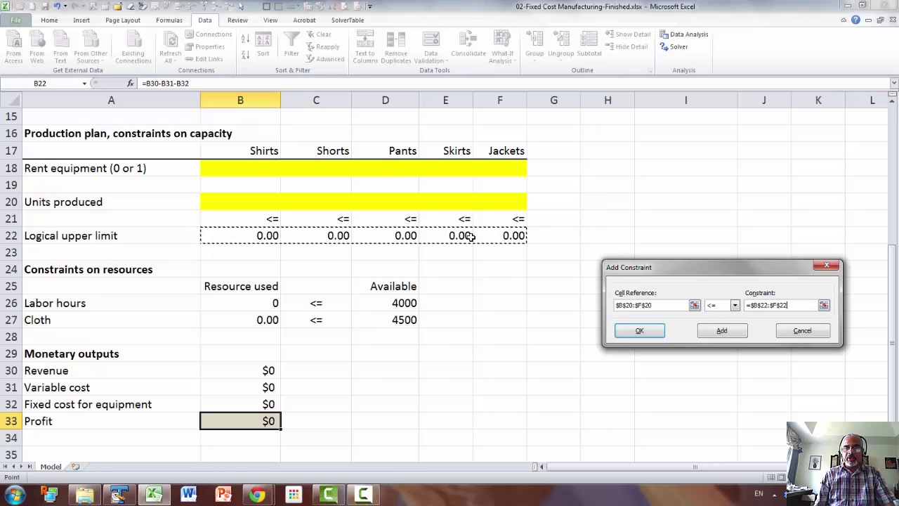
pyautogui.click(723, 331)
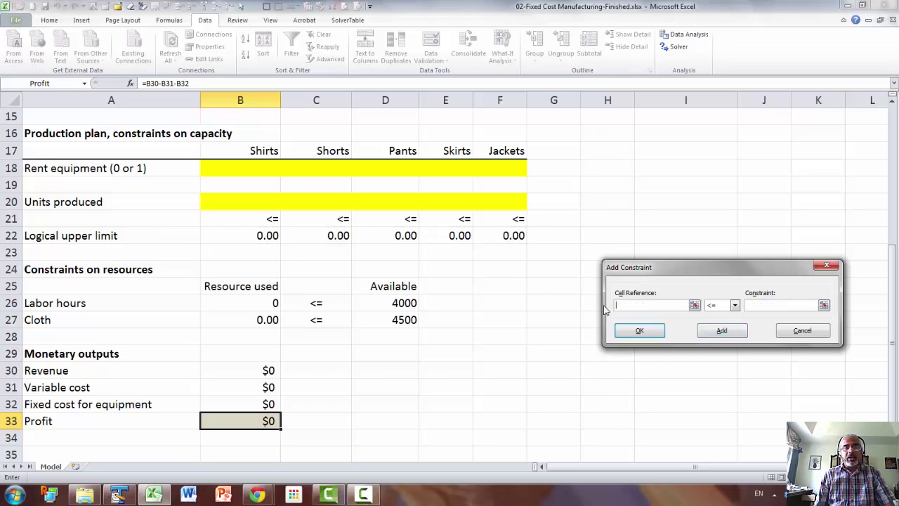
# Add a constraint making the rent equipment cells B18:F18 binary and return to the Solver parameters
pyautogui.moveTo(239, 170); pyautogui.dragTo(492, 173)
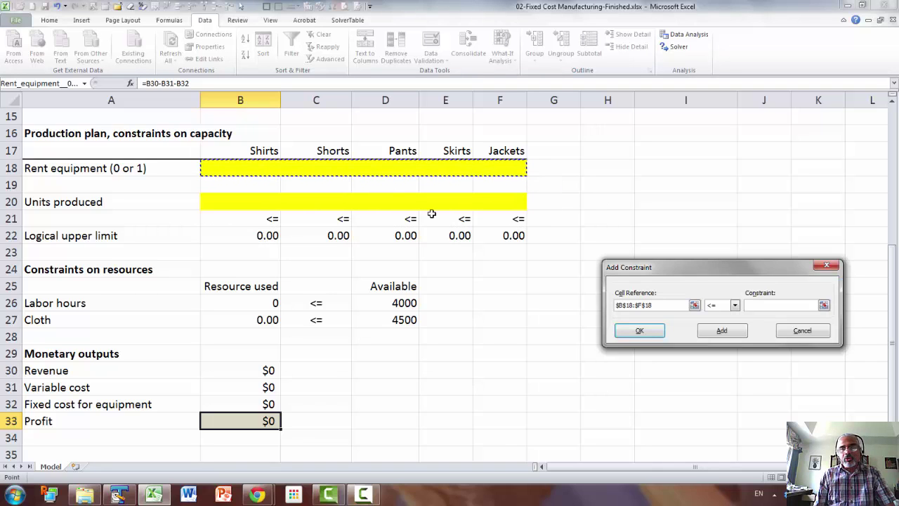
pyautogui.click(735, 305)
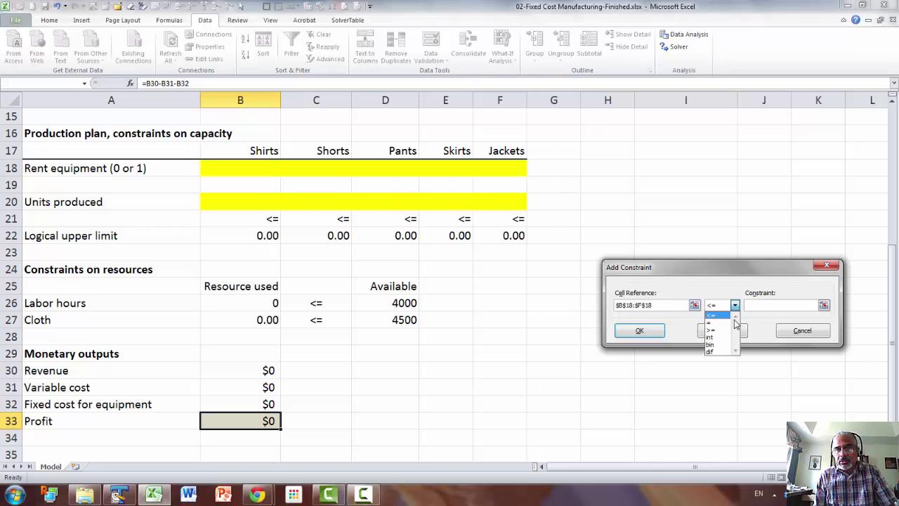
pyautogui.click(711, 344)
pyautogui.click(640, 333)
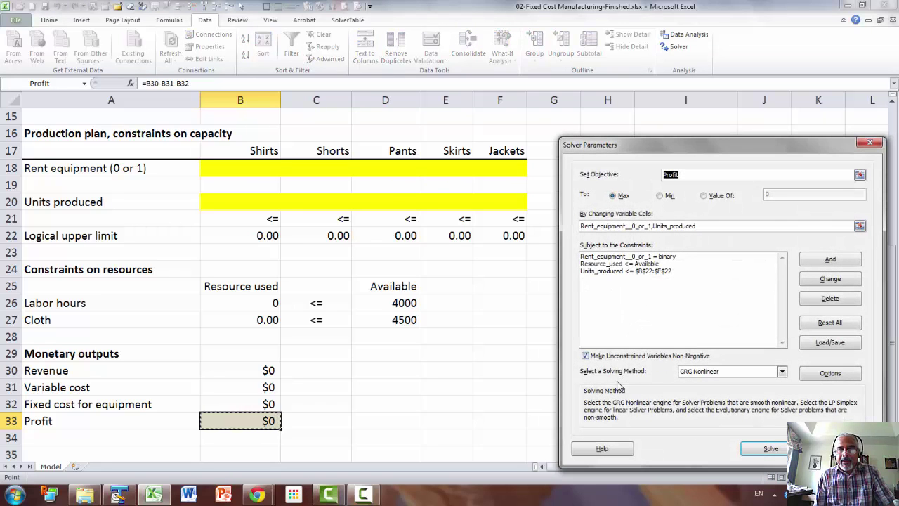
# Choose Simplex LP as the solving method and set the integer optimality to 0%
pyautogui.click(782, 372)
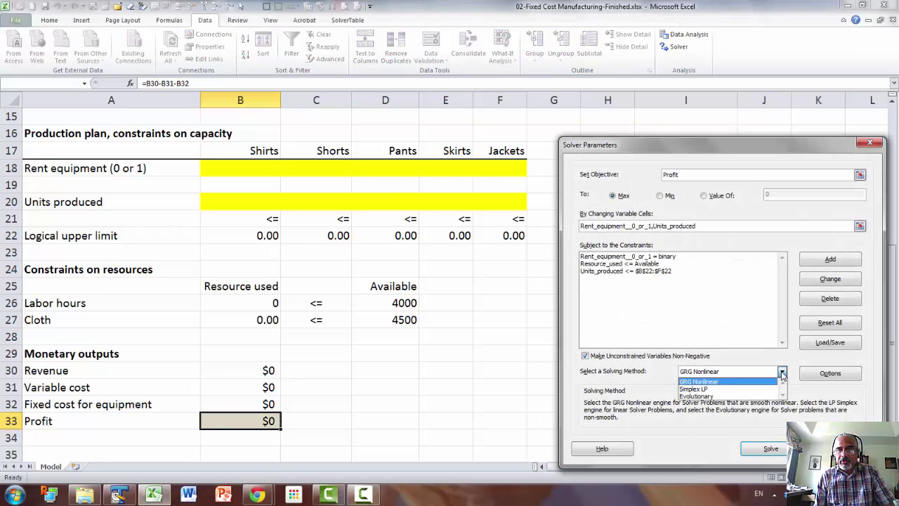
pyautogui.click(713, 389)
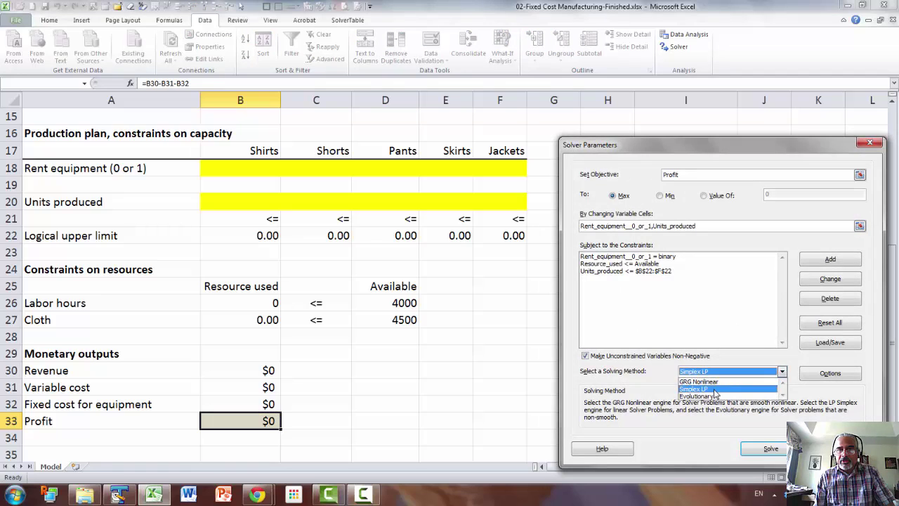
pyautogui.click(831, 373)
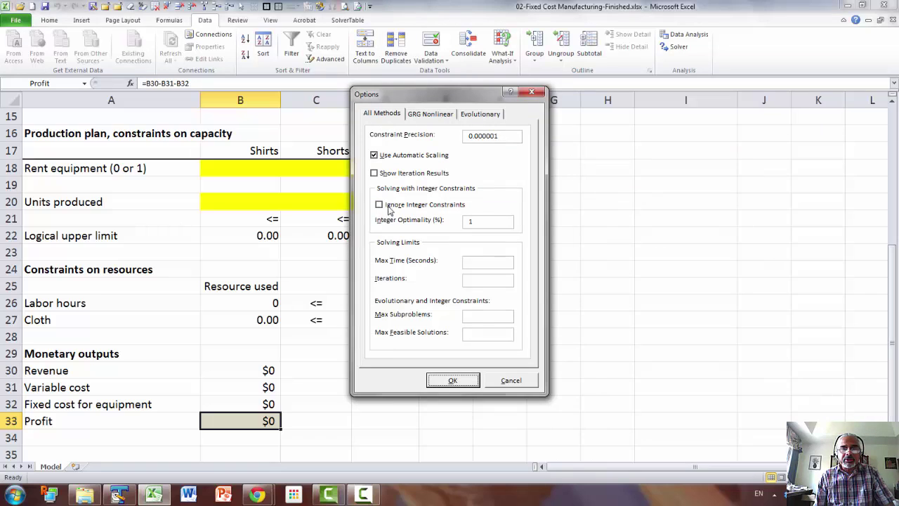
pyautogui.click(477, 220)
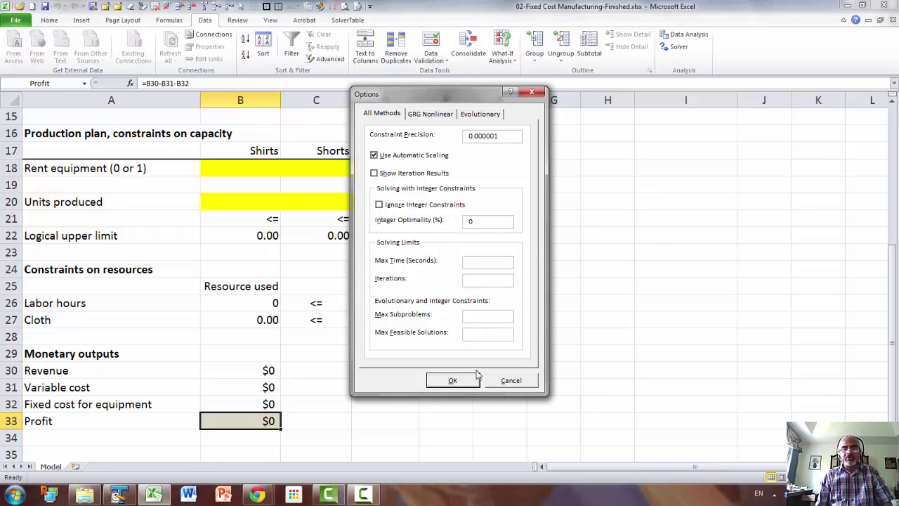
pyautogui.click(452, 381)
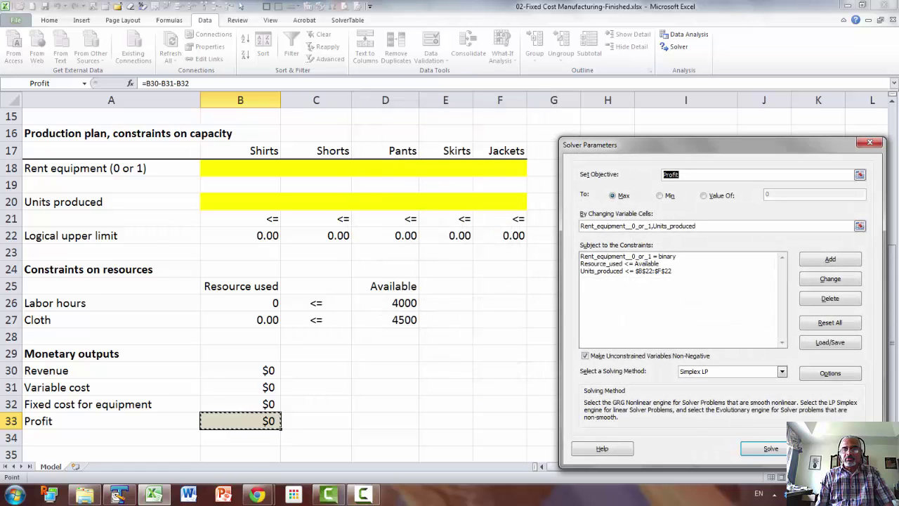
# Solve the model, keep the Solver solution, and inspect the equipment rental and units produced cells for shorts and jackets
pyautogui.click(781, 451)
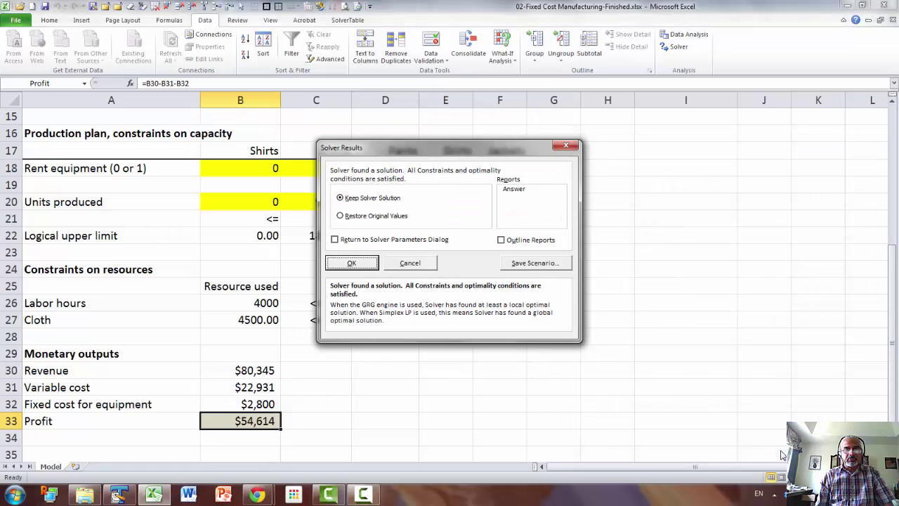
pyautogui.click(352, 263)
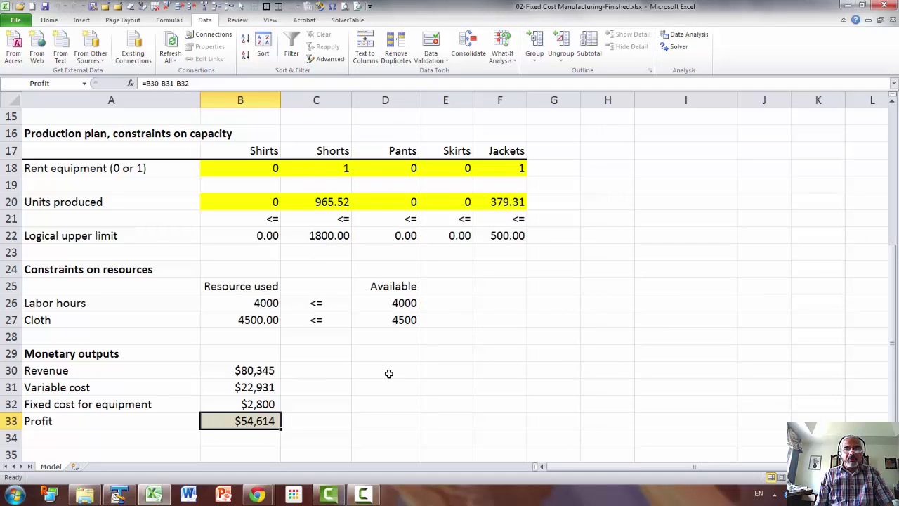
pyautogui.click(343, 169)
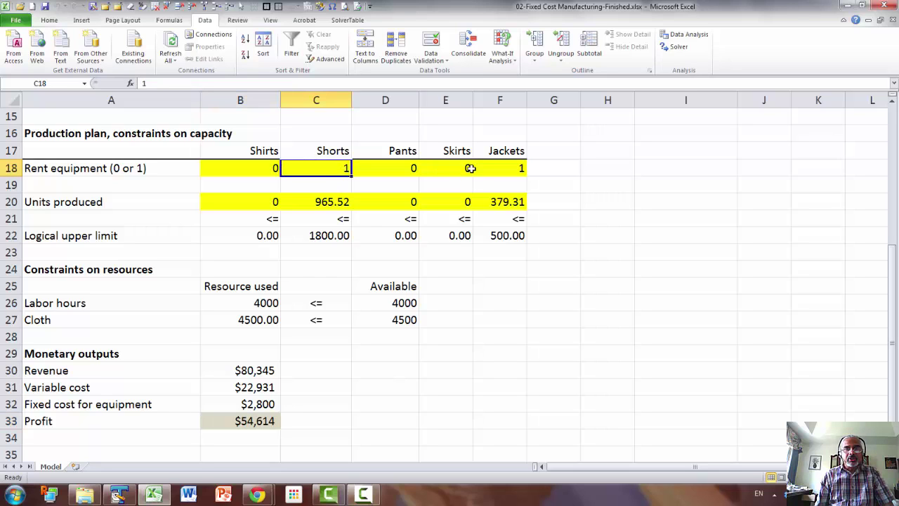
pyautogui.click(518, 169)
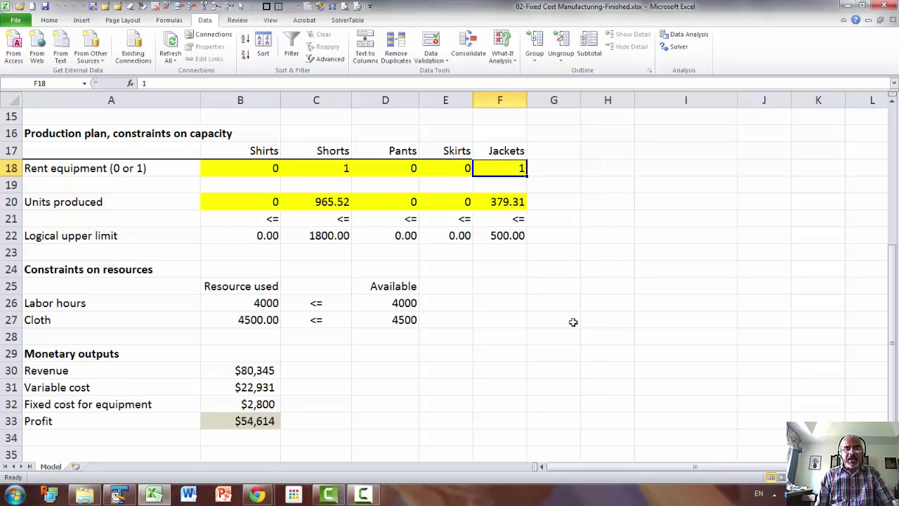
pyautogui.click(318, 201)
pyautogui.click(507, 202)
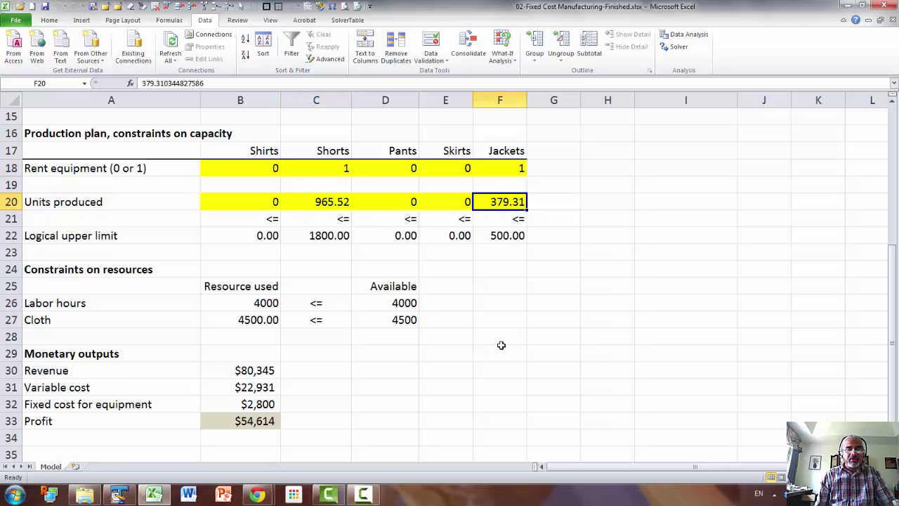
pyautogui.click(320, 202)
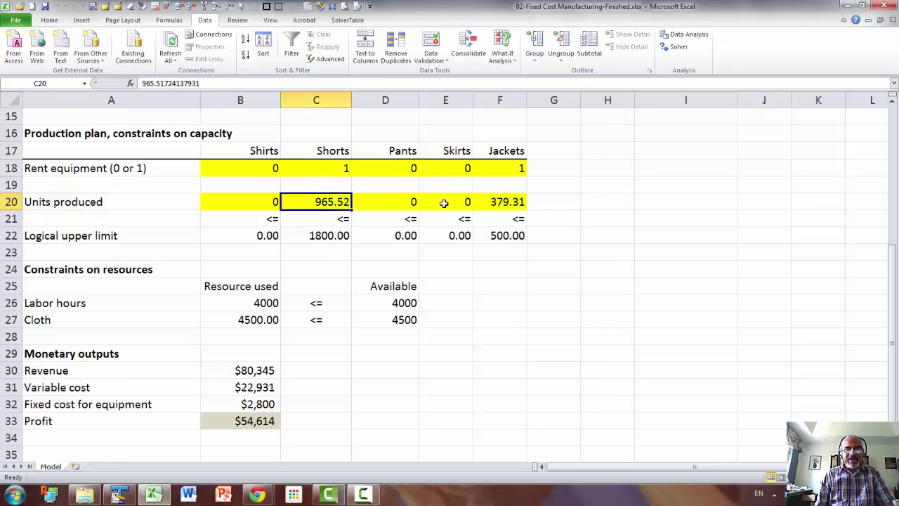
pyautogui.click(497, 204)
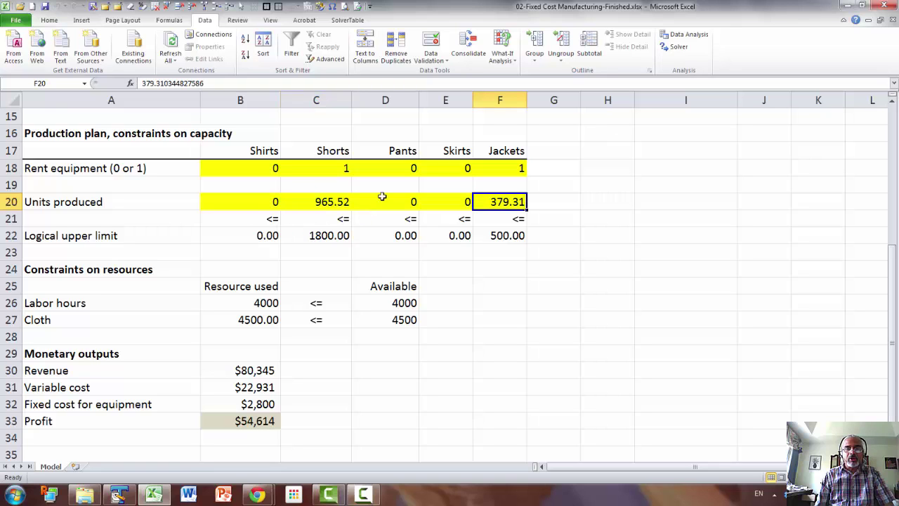
# Add a Solver constraint making the units produced cells B20:F20 integer, solve the model again and keep the Solver solution
pyautogui.click(680, 49)
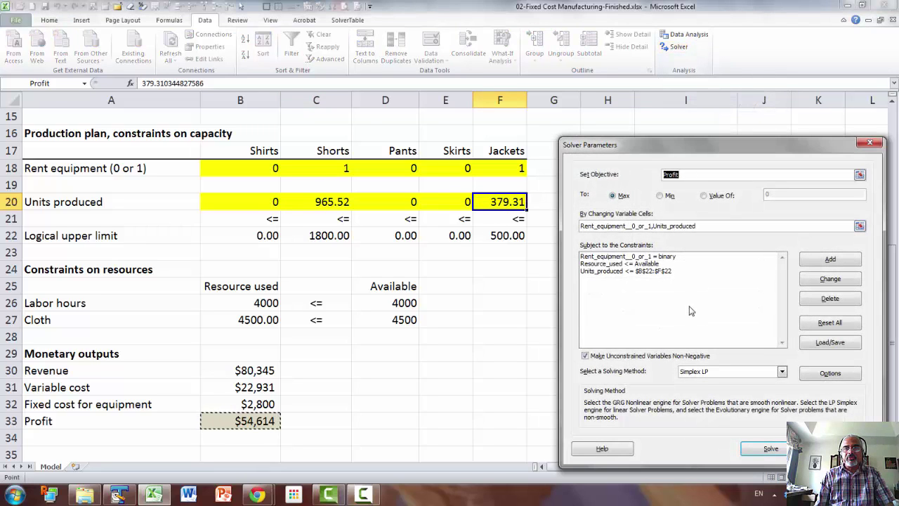
pyautogui.click(853, 260)
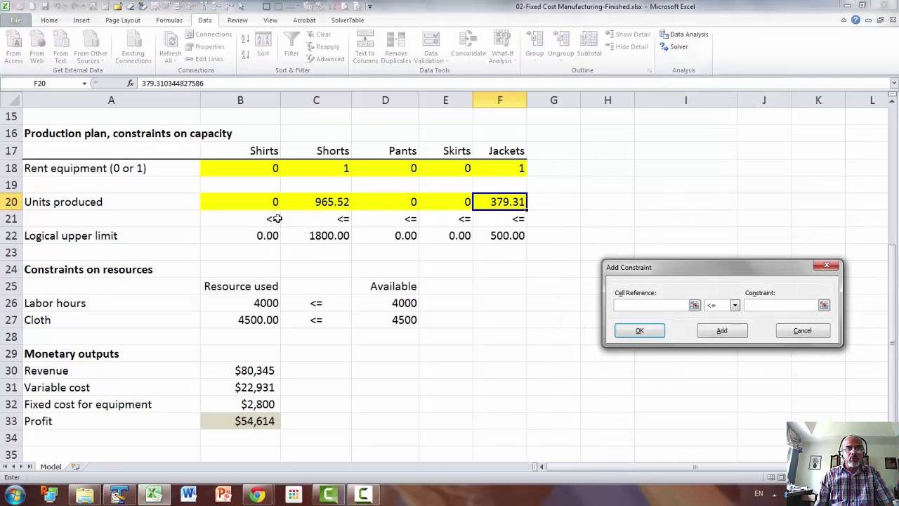
pyautogui.moveTo(232, 201); pyautogui.dragTo(497, 202)
pyautogui.click(734, 306)
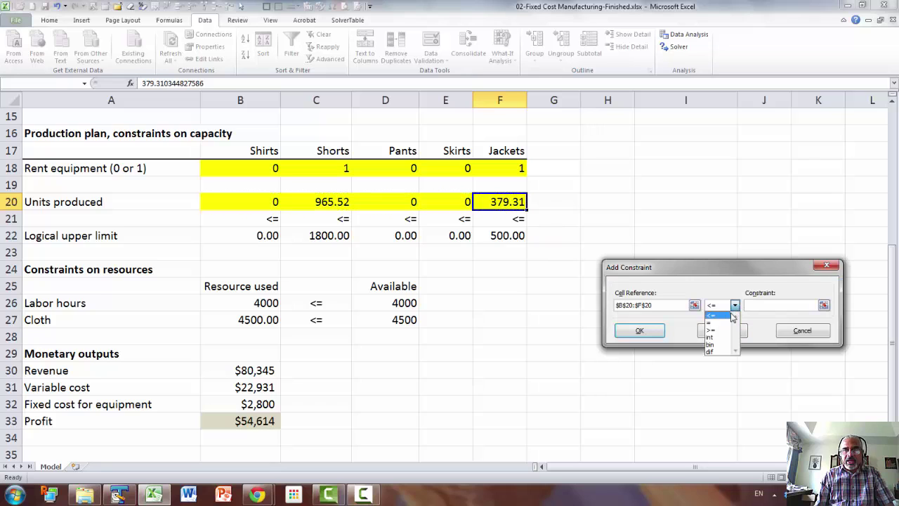
pyautogui.click(713, 338)
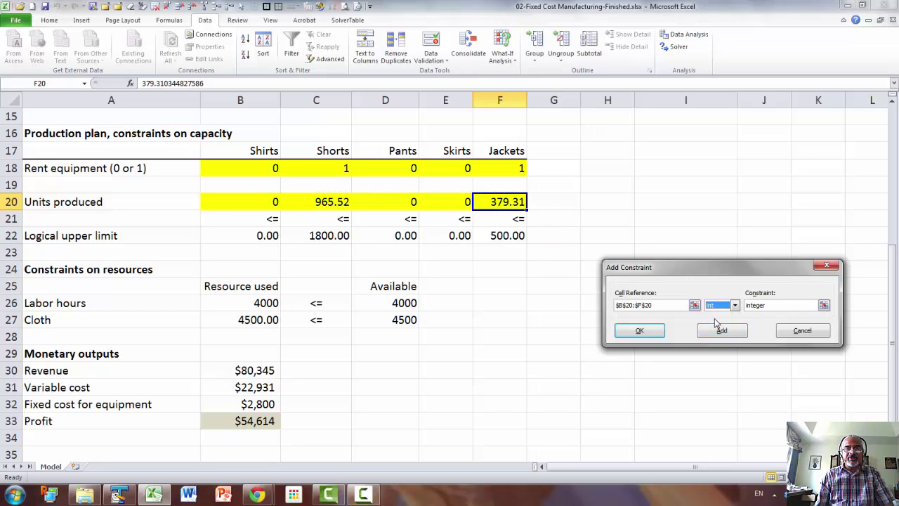
pyautogui.click(635, 333)
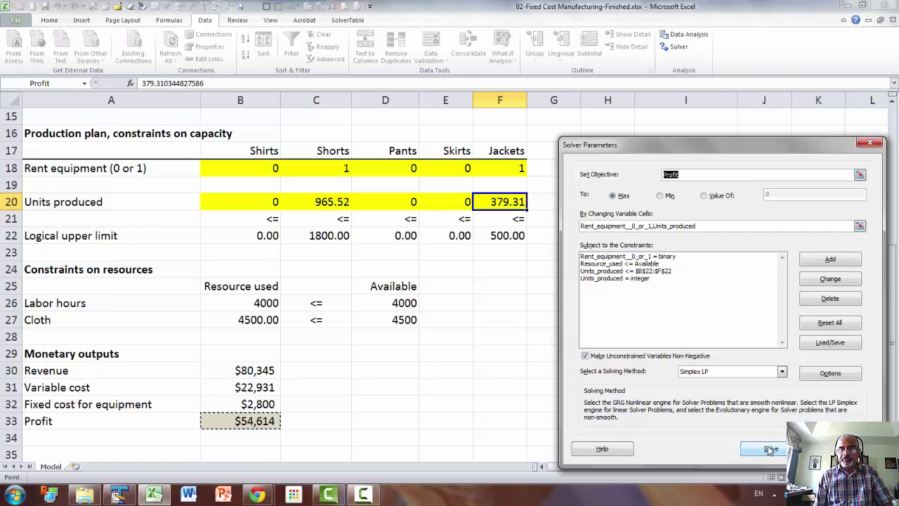
pyautogui.click(765, 452)
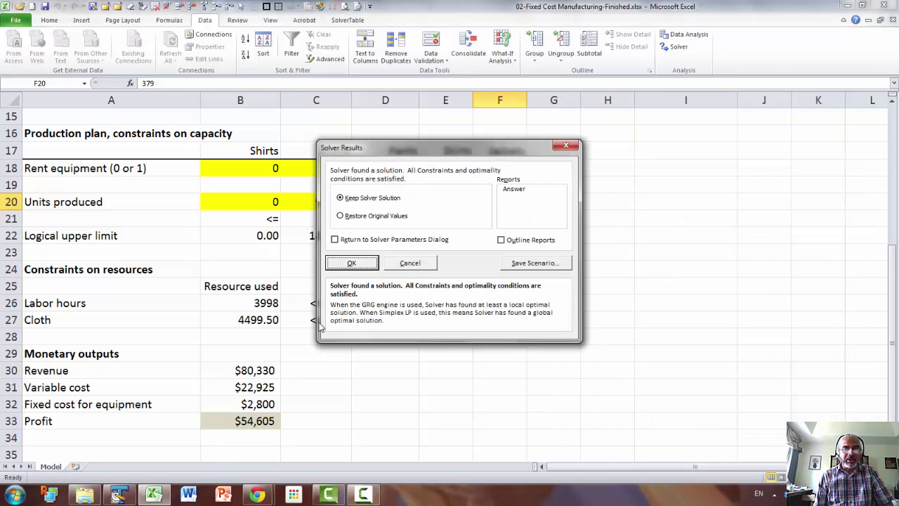
pyautogui.click(352, 263)
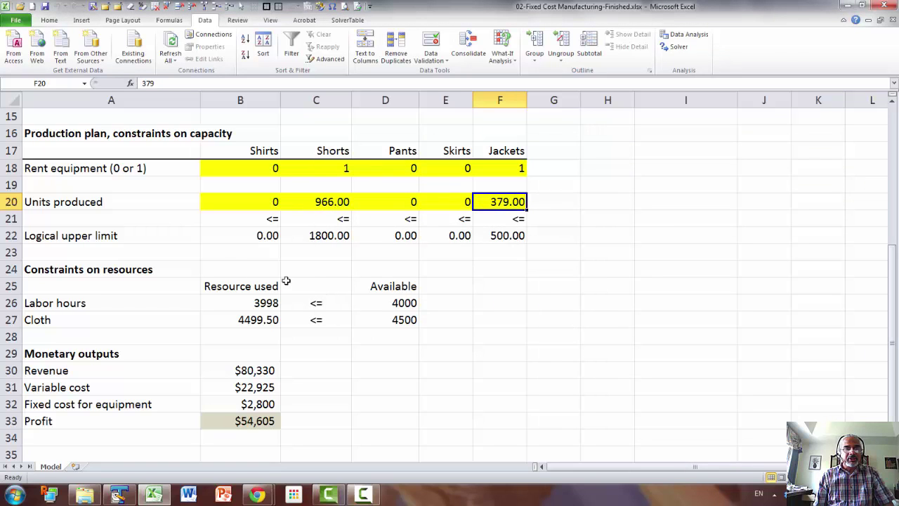
# Name the logical upper limit cells B22:F22 from their label in column A and reopen Solver to check the constraint names
pyautogui.moveTo(44, 237); pyautogui.dragTo(484, 229)
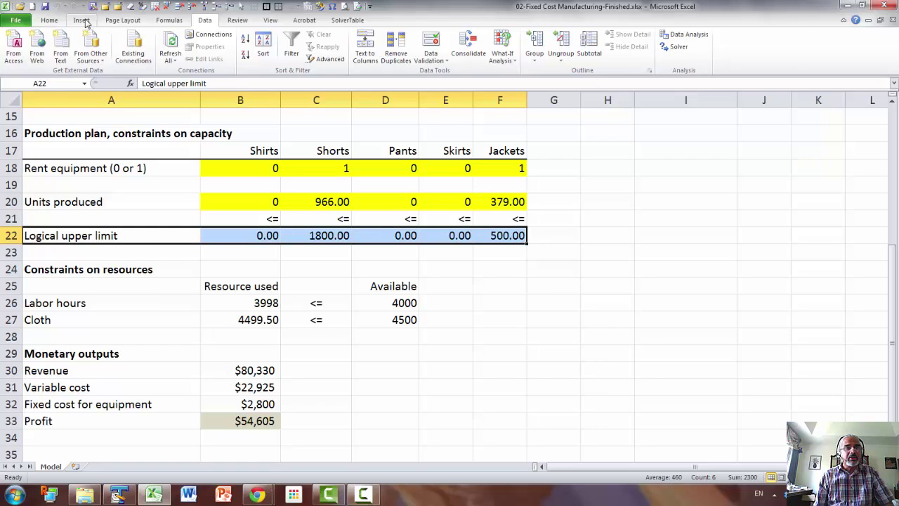
pyautogui.click(169, 20)
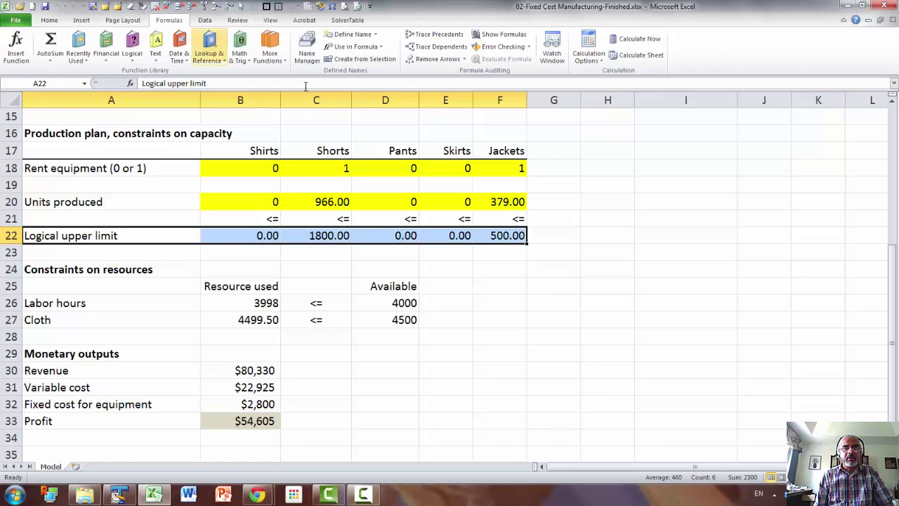
pyautogui.click(363, 61)
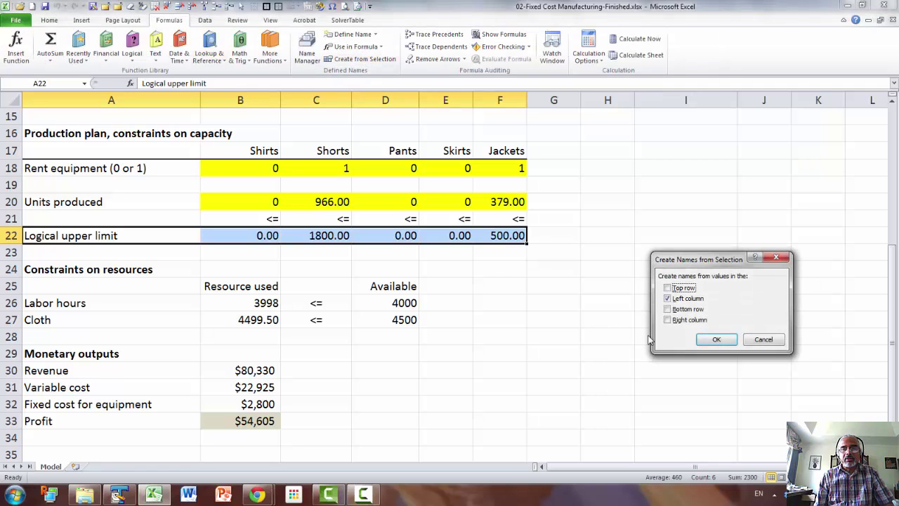
pyautogui.click(716, 339)
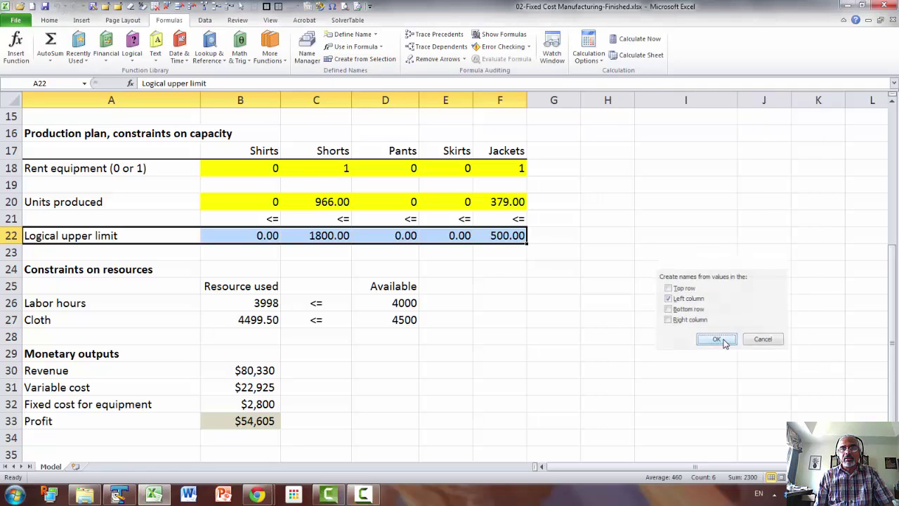
pyautogui.click(205, 19)
pyautogui.click(670, 48)
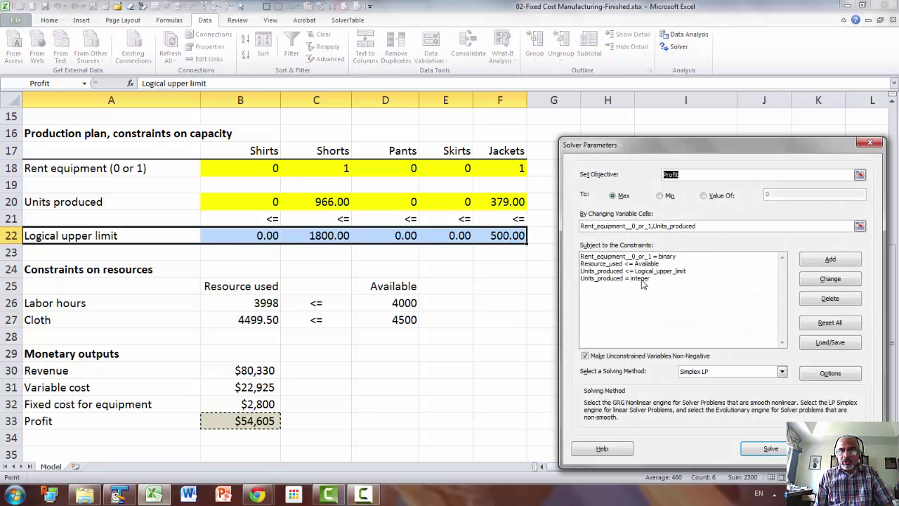